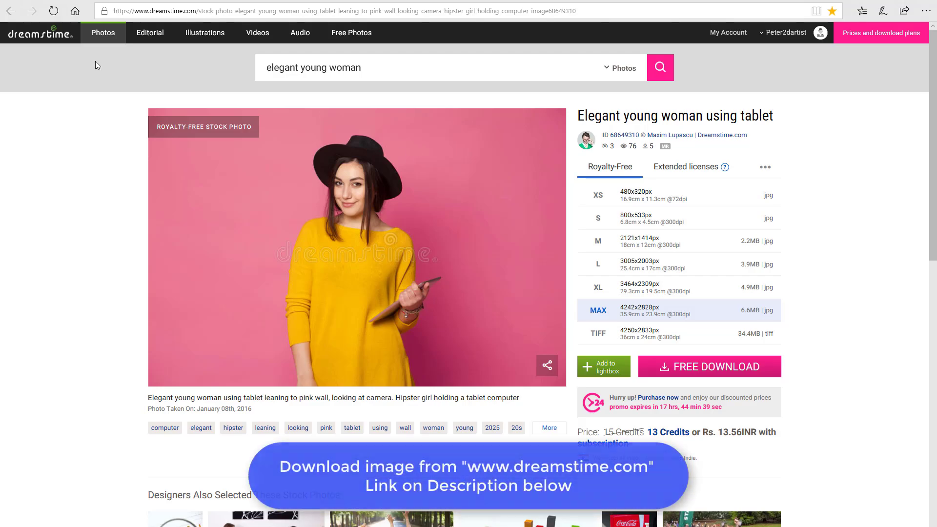
scroll(842, 281, "down", 10)
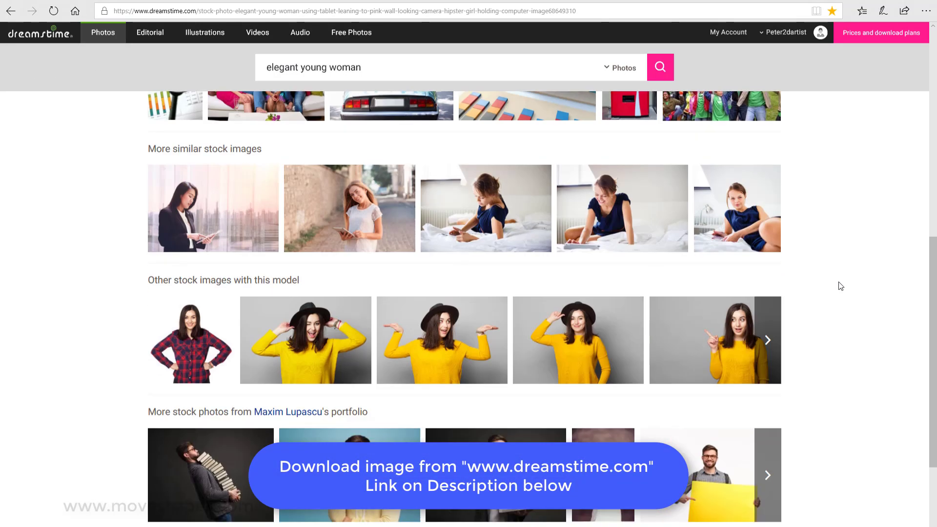
scroll(865, 281, "down", 3)
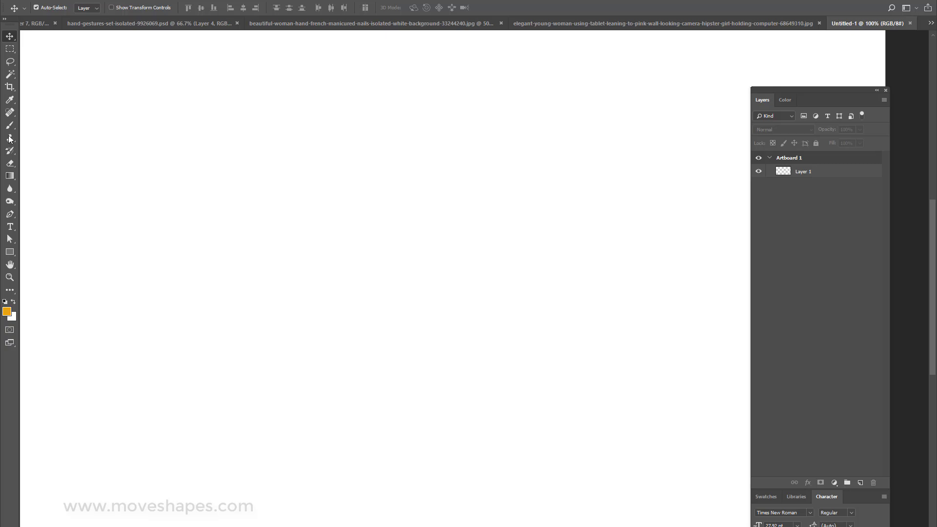
Switch to Photoshop's Untitled-1 document and add a text layer with the letter B near the middle of the artboard
left_click(10, 227)
left_click(380, 308)
type("B")
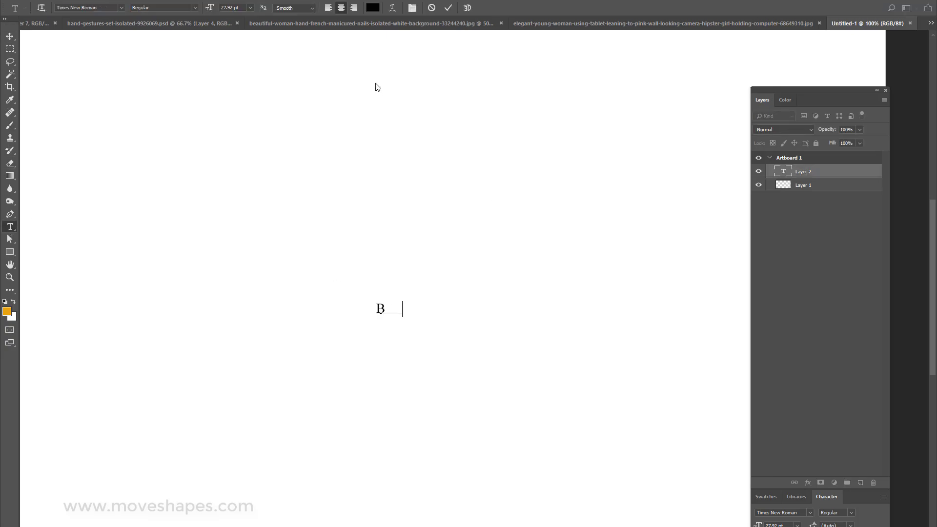
Enlarge the letter B proportionally to about 425 pt and expand the Character settings
left_click(10, 36)
key("ctrl+t")
left_click_drag(403, 299, 588, 191)
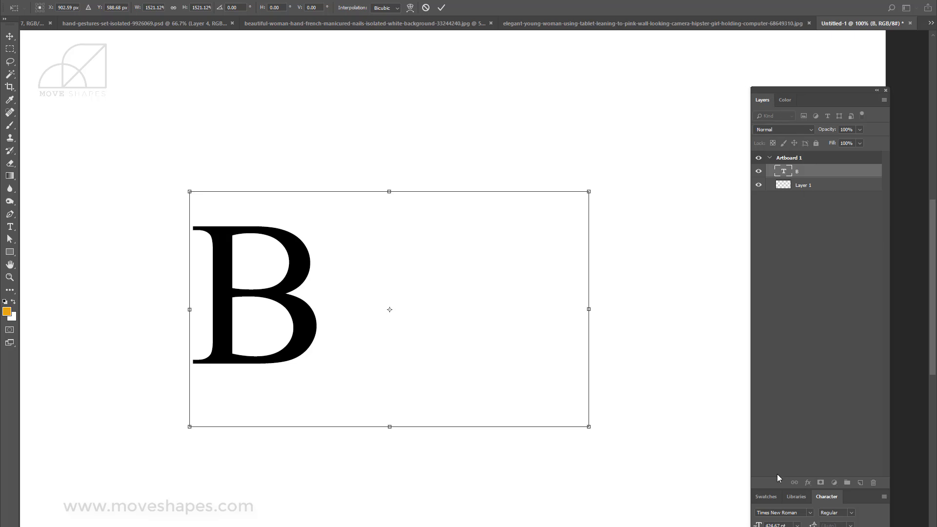
left_click_drag(778, 489, 777, 305)
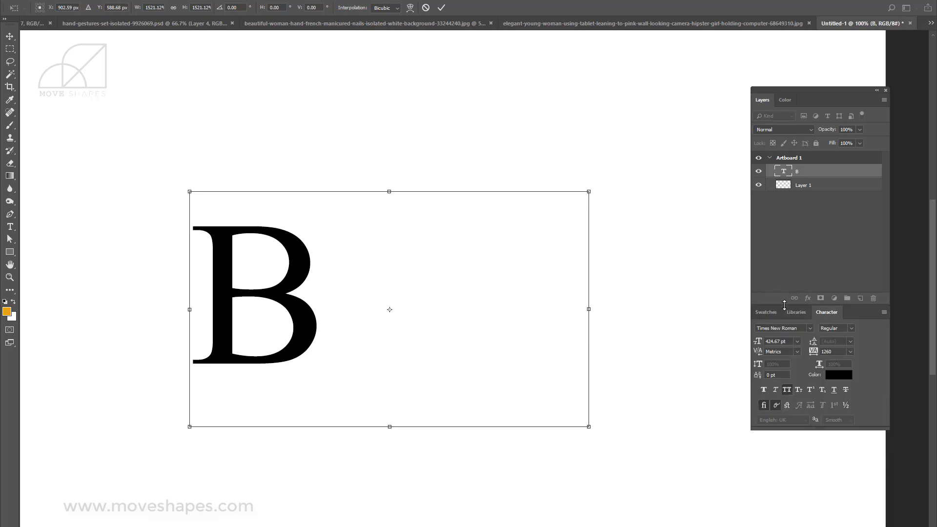
key("Return")
Set the letter B's tracking to 0, move it towards the artboard's centre and scale it to about 564 pt
left_click(850, 352)
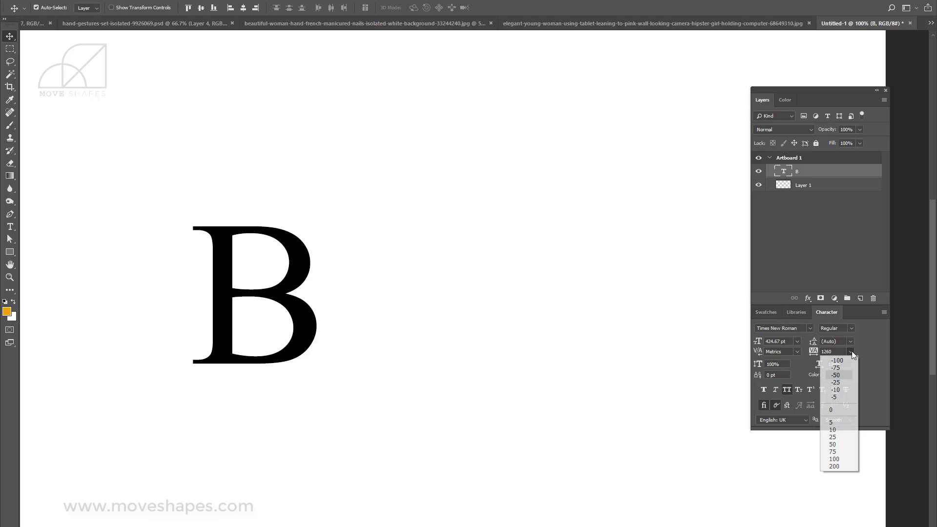
left_click(834, 413)
key("ctrl+t")
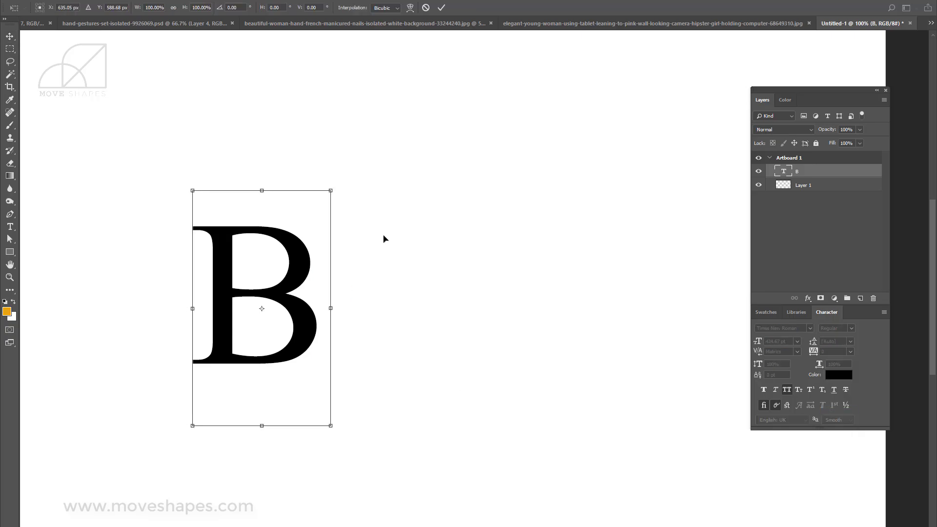
left_click_drag(308, 242, 441, 216)
left_click_drag(463, 161, 485, 125)
key("Return")
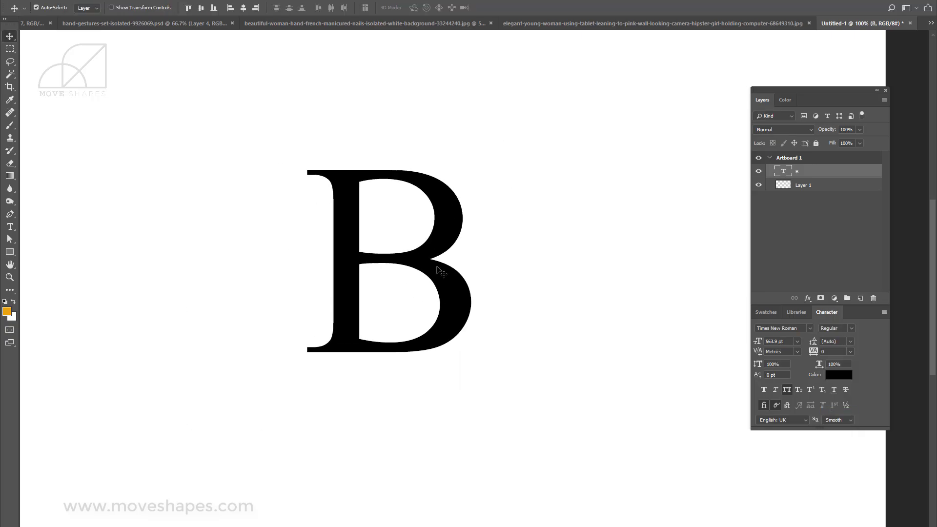
Position the letter B at the artboard's centre and scale it up to about 777 pt
left_click_drag(465, 225, 485, 247)
key("ctrl+minus")
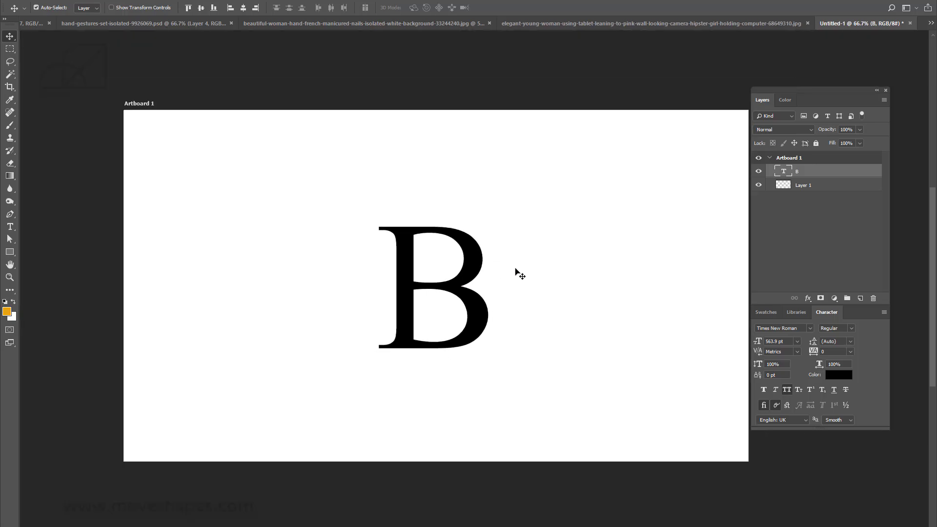
key("ctrl+t")
left_click_drag(503, 195, 521, 156)
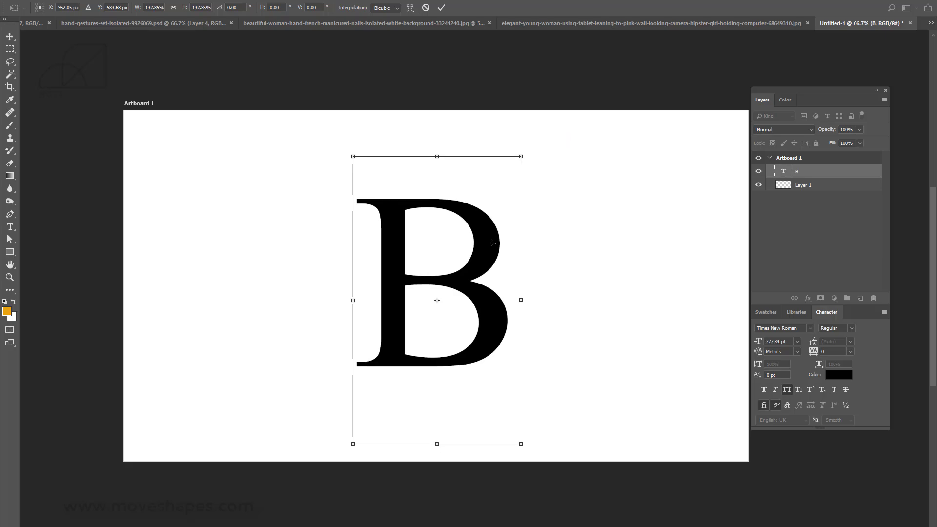
left_click_drag(490, 241, 489, 237)
key("Return")
Change the letter B's font to Arial with the Black style
double_click(785, 170)
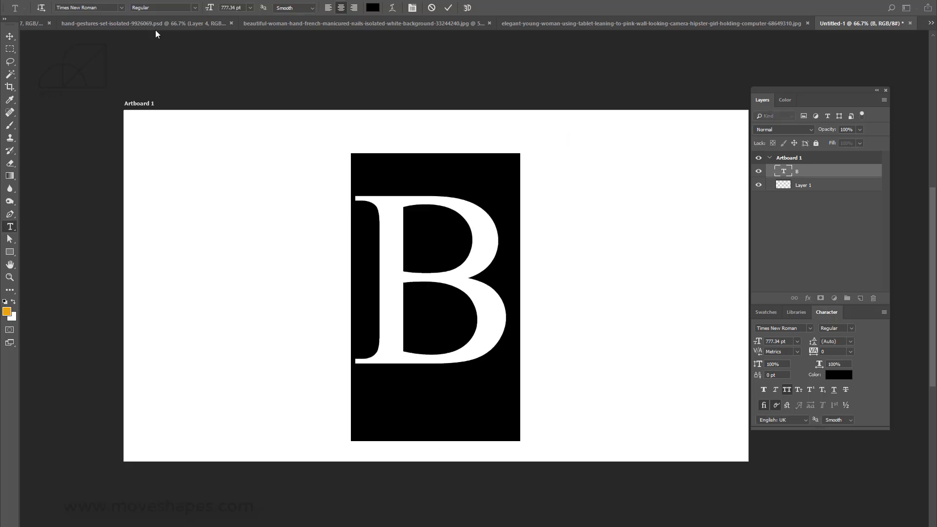
left_click(111, 8)
left_click(121, 8)
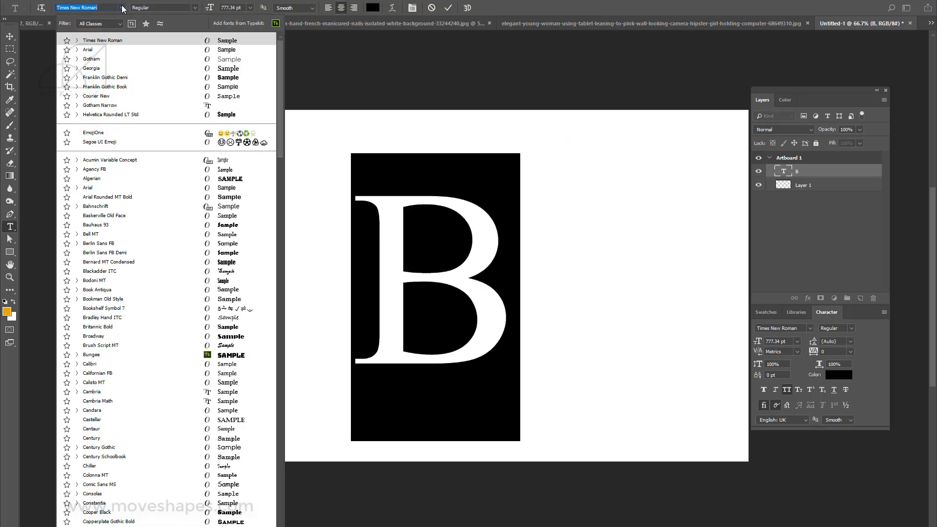
left_click(91, 43)
left_click(118, 7)
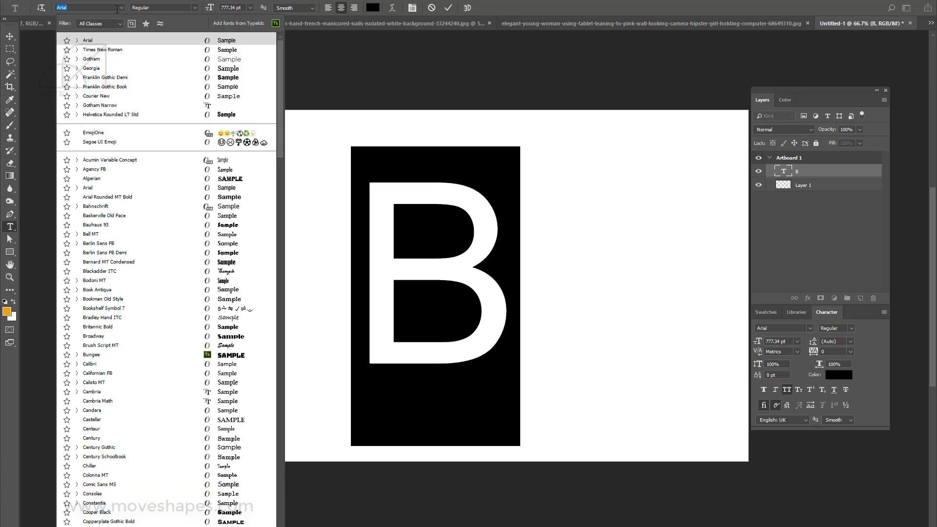
left_click(104, 42)
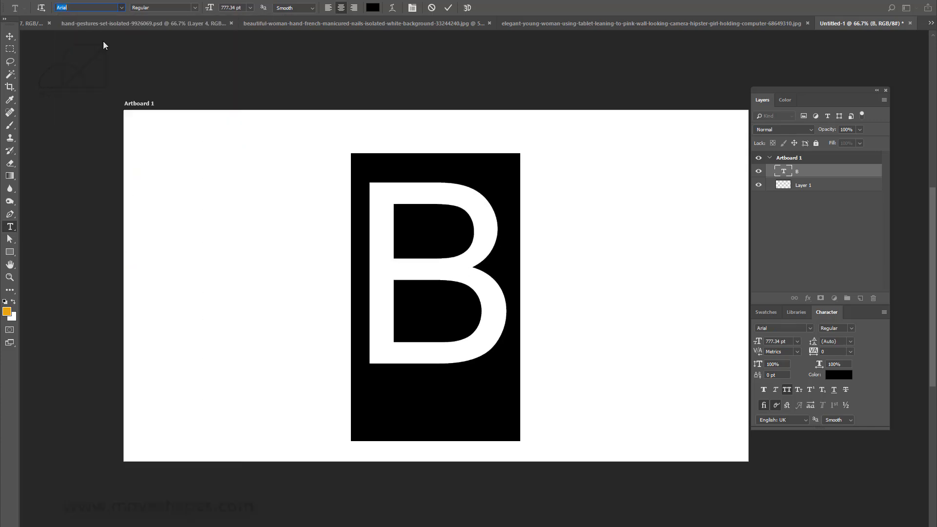
left_click(194, 7)
left_click(156, 54)
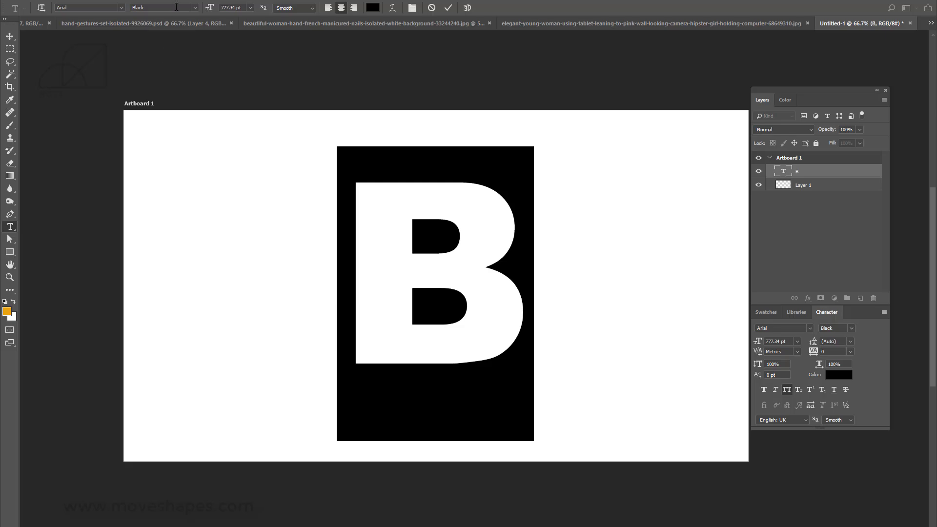
left_click(10, 36)
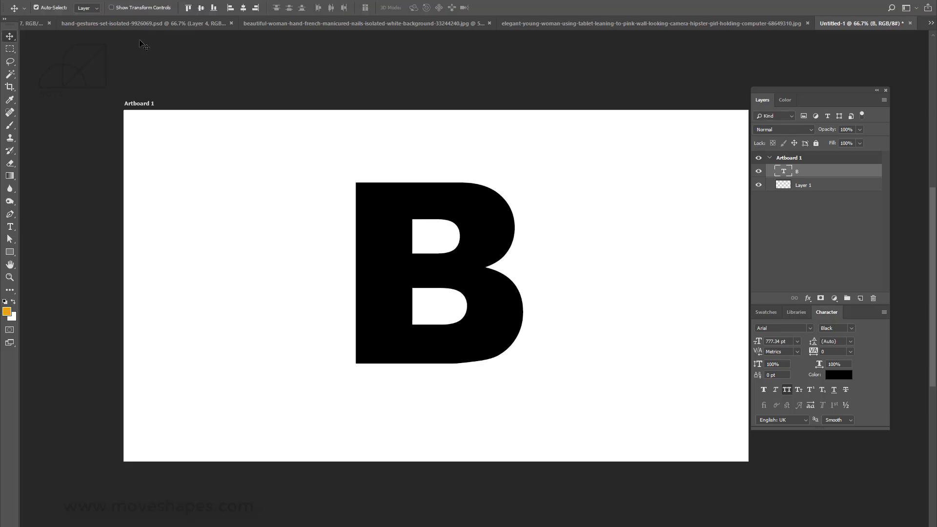
Try the Bold style on the letter B and return it to Black
double_click(783, 171)
left_click(194, 8)
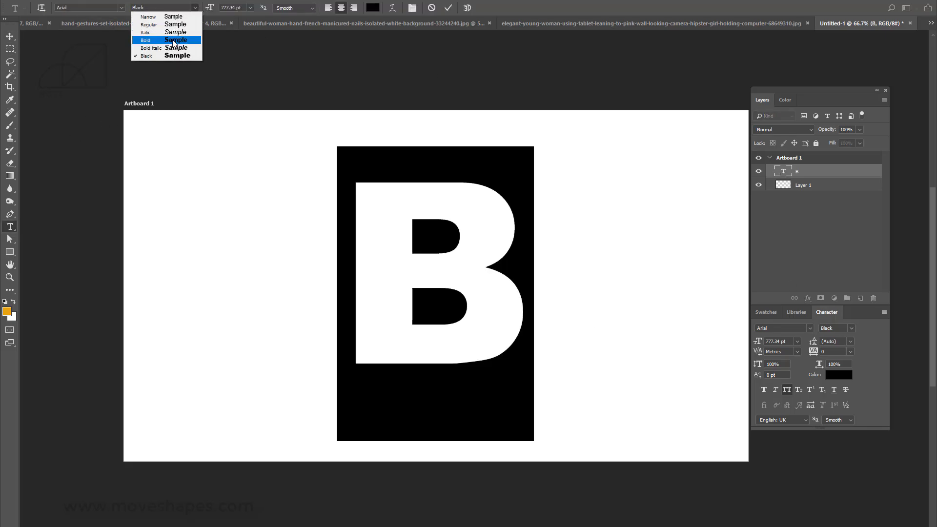
left_click(173, 43)
left_click(194, 7)
left_click(172, 58)
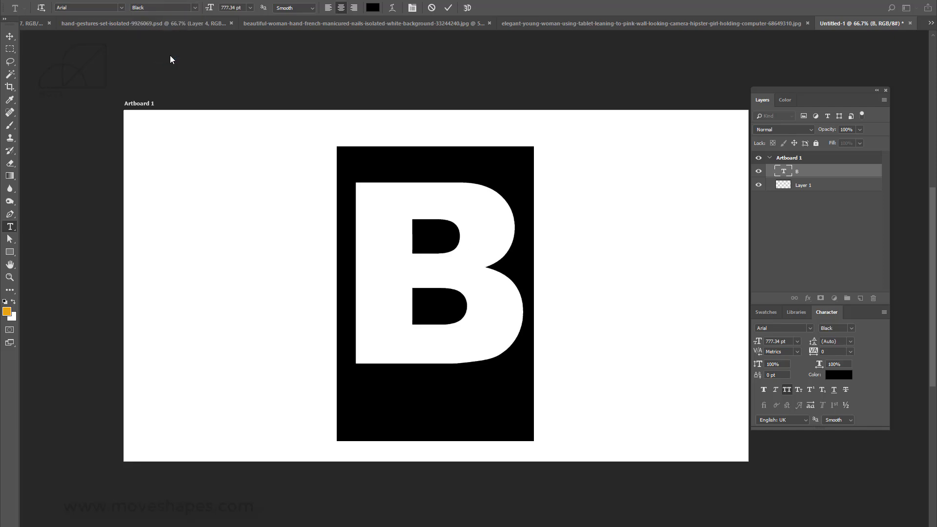
left_click(9, 38)
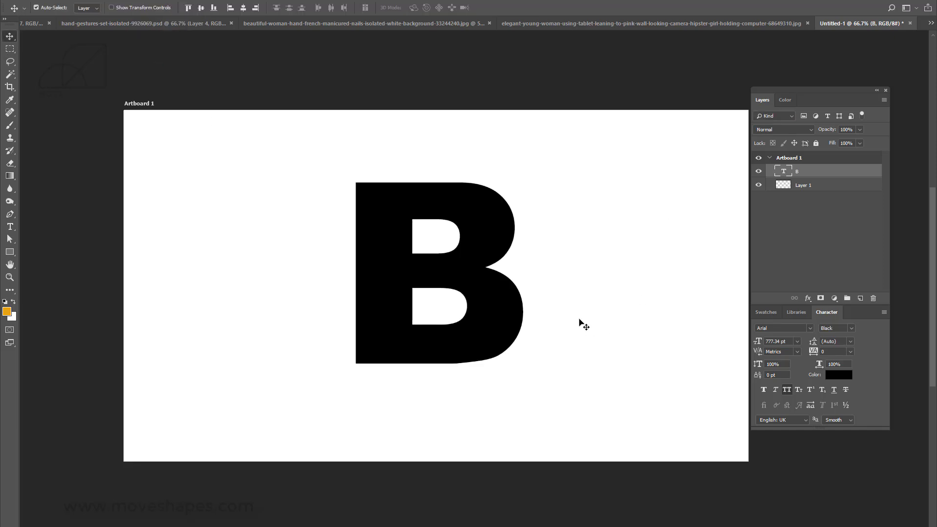
key("ctrl+plus")
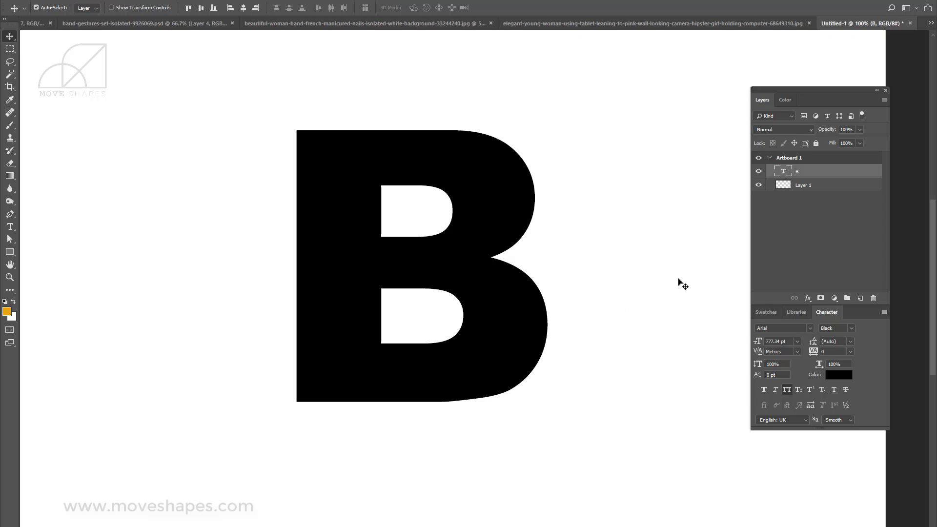
left_click_drag(481, 223, 481, 228)
key("space")
mouse_move(582, 228)
left_mouse_down()
mouse_move(581, 248)
mouse_move(601, 159)
mouse_move(595, 237)
left_mouse_up()
left_click(759, 172)
left_click(759, 172)
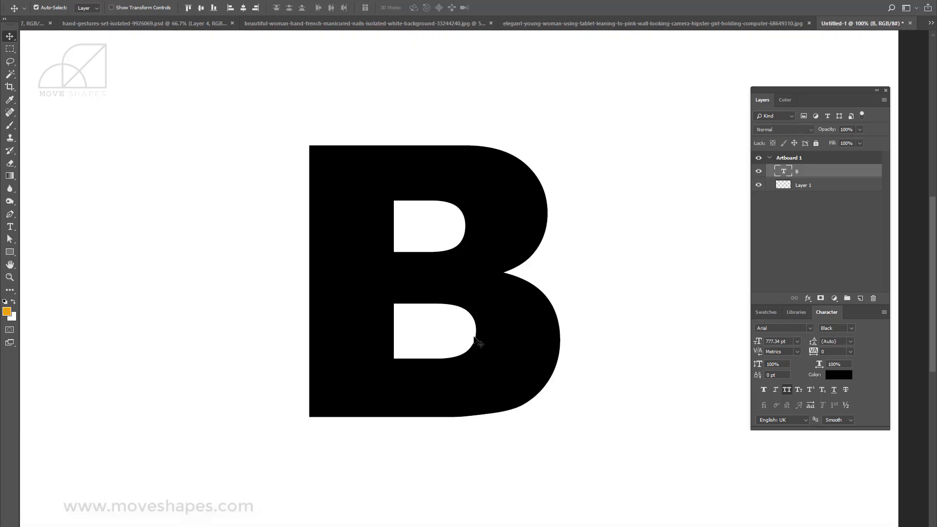
Copy the photo of the elegant young woman from its open document into Untitled-1, above the B layer
left_click(405, 23)
left_click(234, 23)
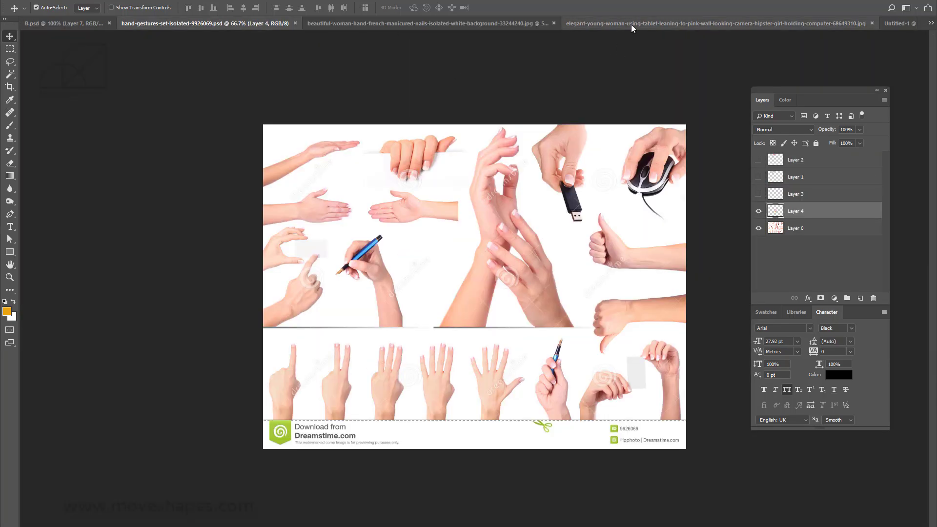
left_click(631, 24)
left_click_drag(508, 193, 644, 234)
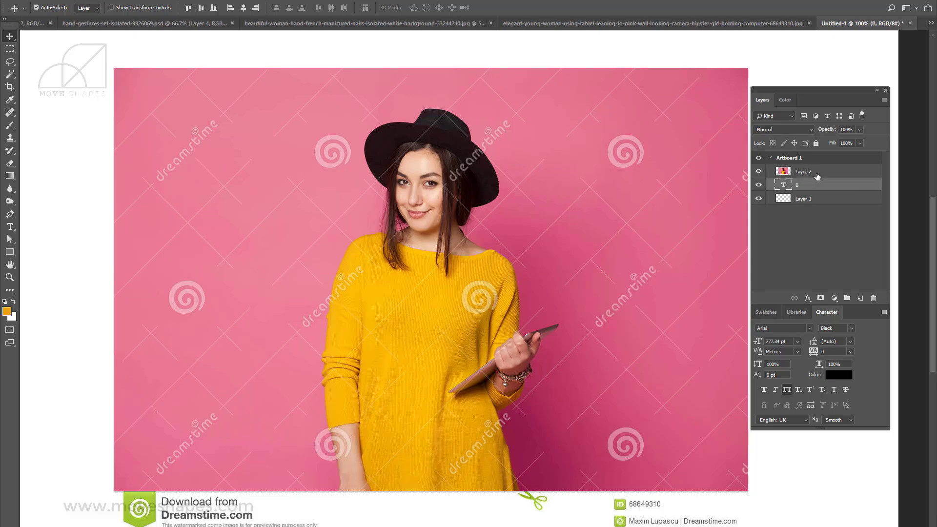
Clip the photo layer to the letter B with a clipping mask and shift the photo down and to the right
right_click(832, 173)
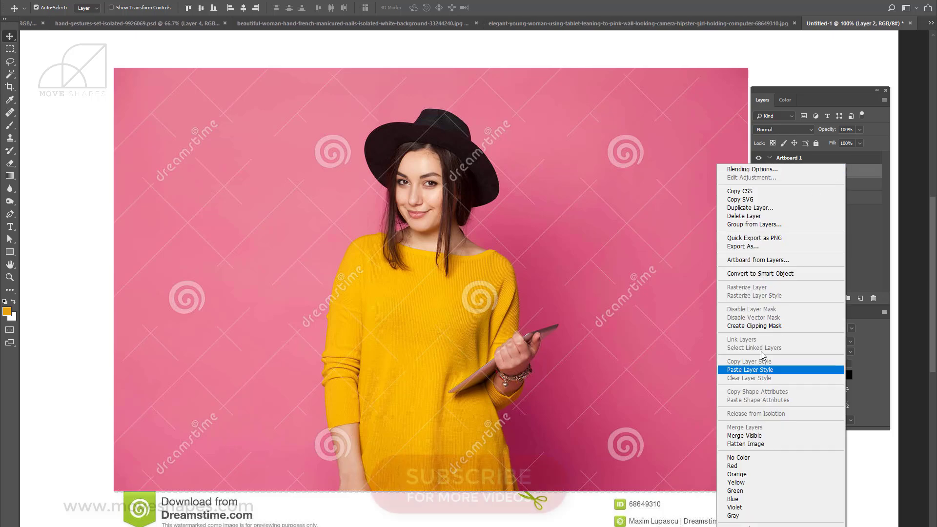
left_click(754, 325)
left_click_drag(489, 199, 527, 258)
Scale the clipped photo to about 176% and position it so the woman's face fills the right part of the B
key("ctrl+t")
key("ctrl+minus")
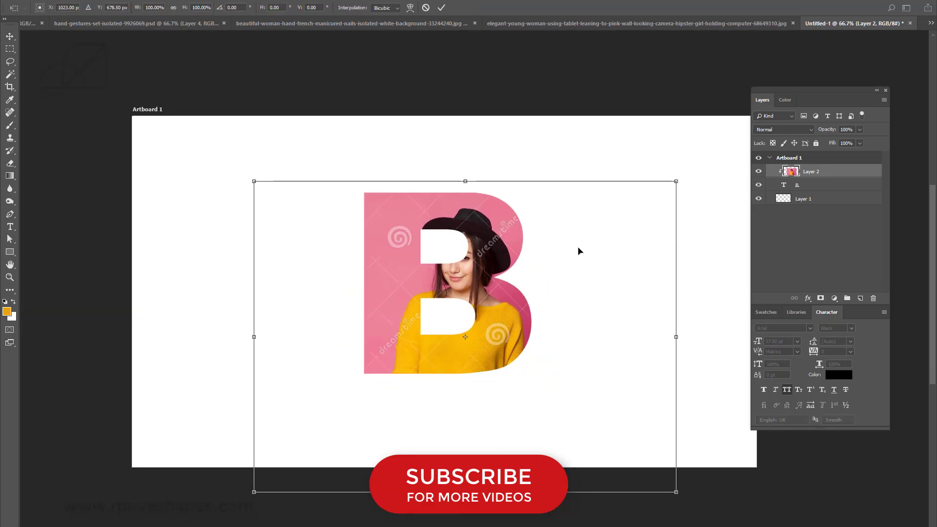
left_click_drag(677, 181, 761, 78)
key("ctrl+z")
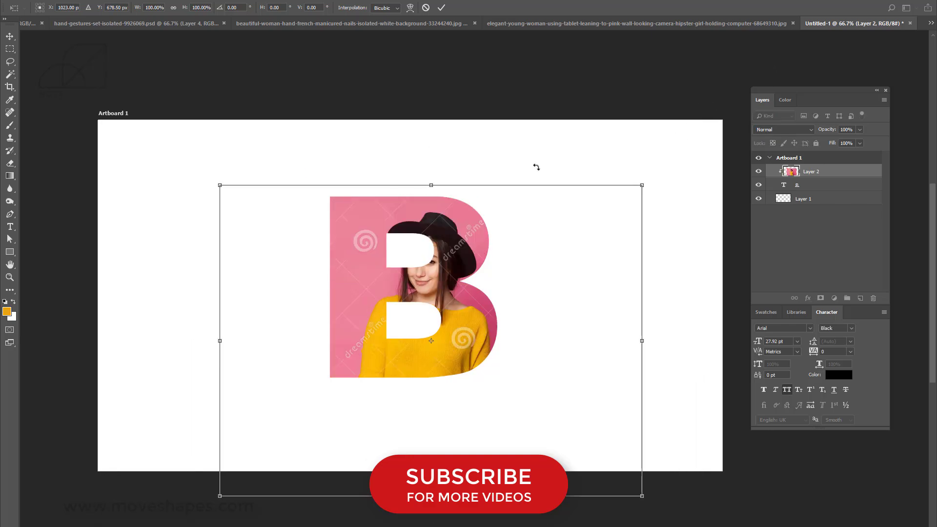
left_click_drag(640, 186, 804, 66)
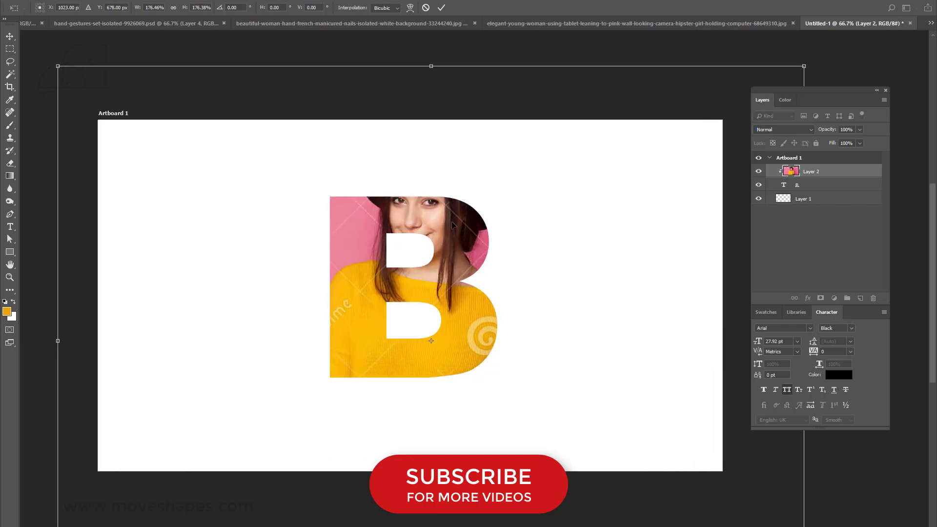
left_click_drag(453, 225, 482, 262)
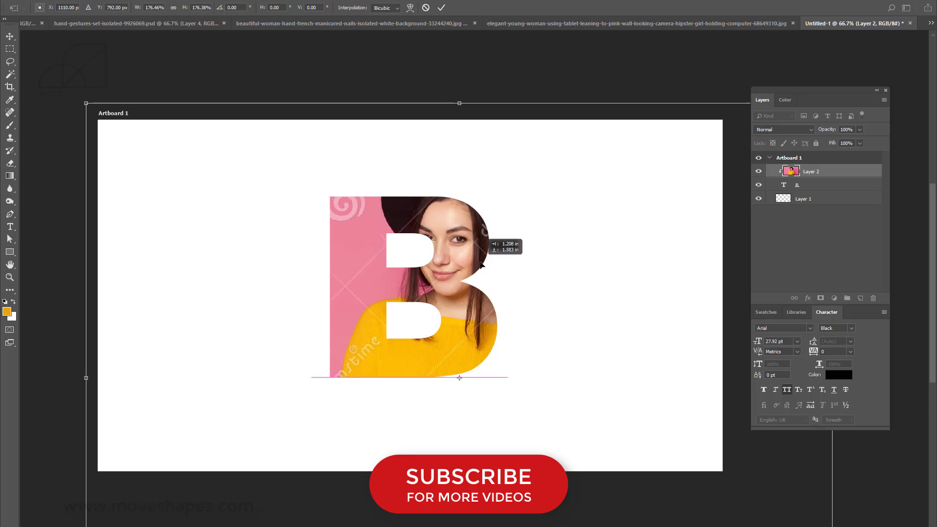
key("Return")
Convert the B text layer to a shape
key("ctrl+minus")
key("ctrl+plus")
key("ctrl+plus")
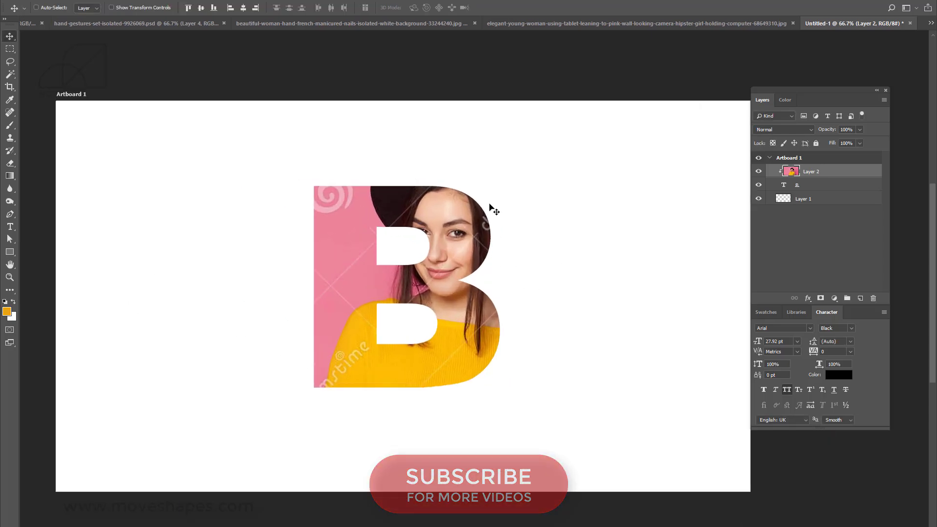
left_click_drag(556, 199, 589, 199)
left_click(824, 186)
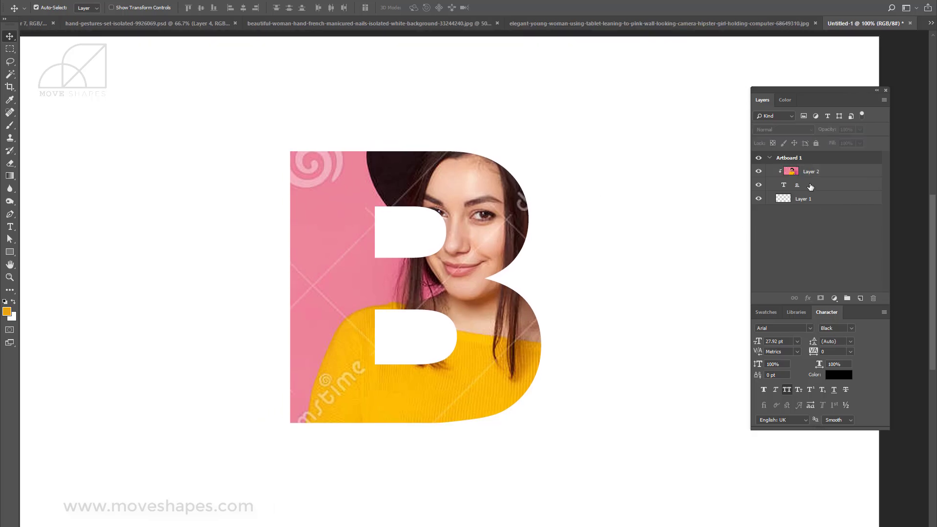
right_click(825, 190)
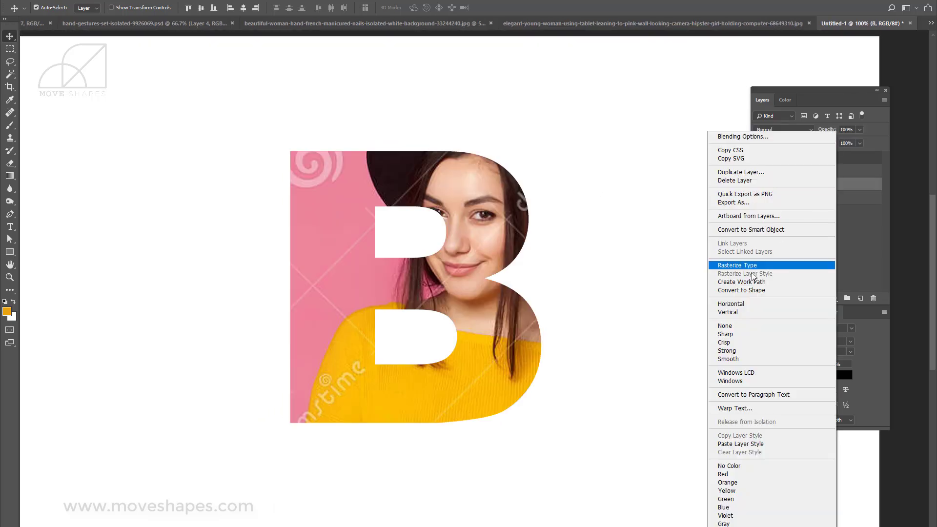
left_click(769, 291)
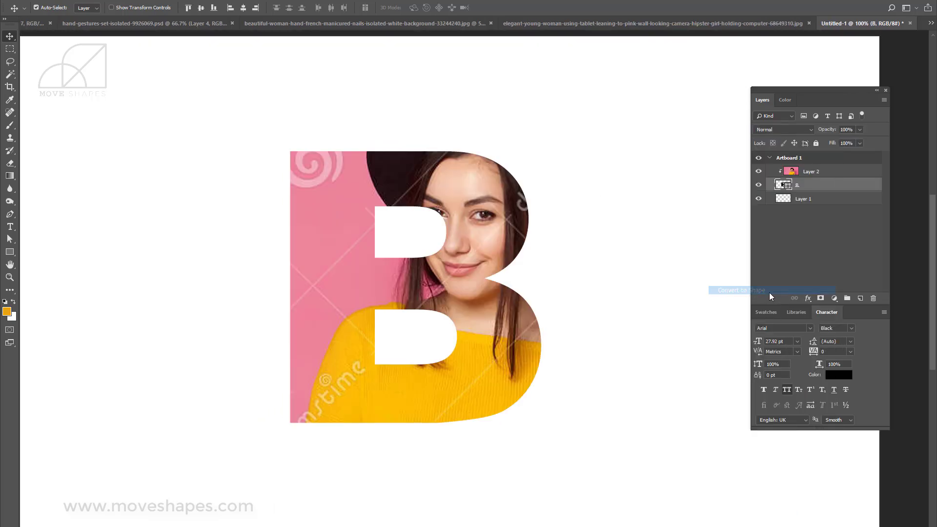
Select the two left-edge anchor points of the B shape and shift them inward, narrowing the letter to about 435 px
left_click(10, 243)
left_click_drag(275, 129, 315, 466)
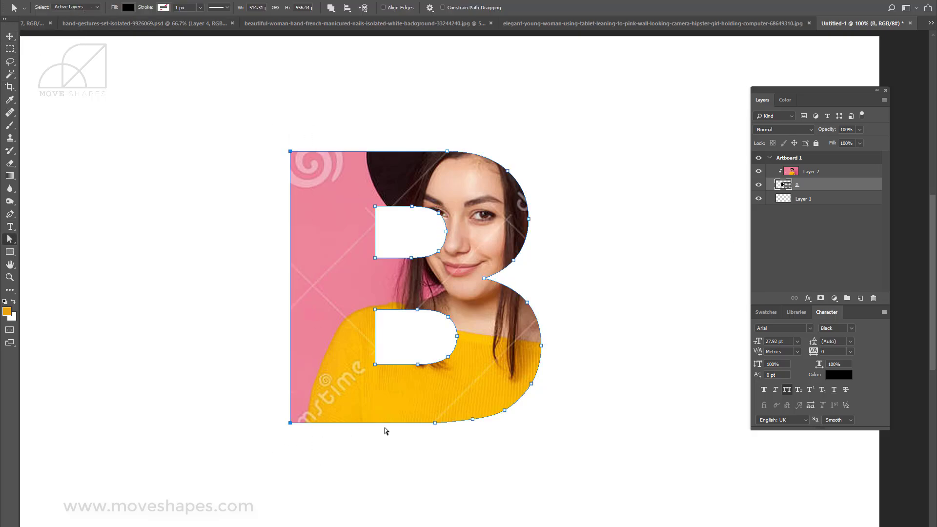
key("shift+Right")
key("shift+Right")
key("shift+Right")
key("shift+Right")
key("shift+Right")
key("shift+Right")
key("shift+Right")
key("shift+Right")
key("shift+Left")
key("shift+Right")
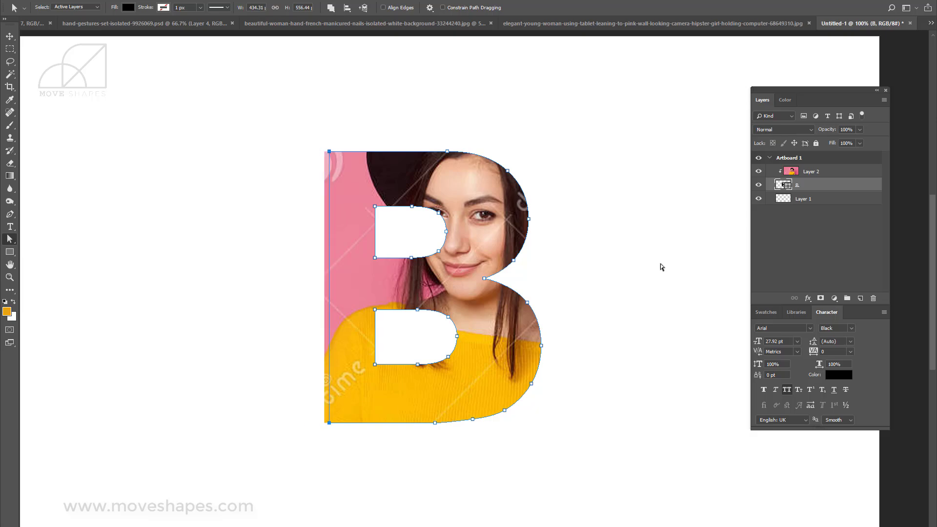
key("Left")
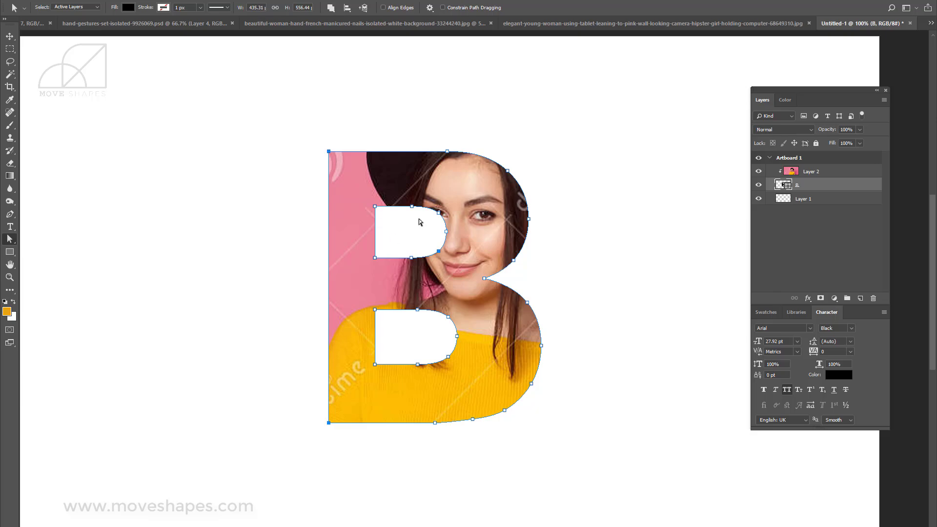
Select the curved-side anchor points of both counters in the B and shift them about 12 px left
left_click_drag(440, 271, 468, 386)
key("shift+Left")
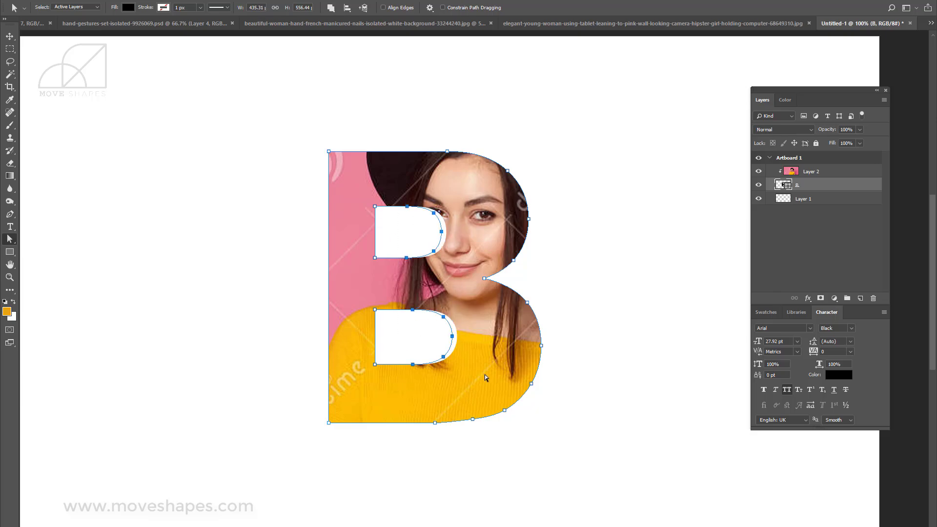
key("Left")
key("Left")
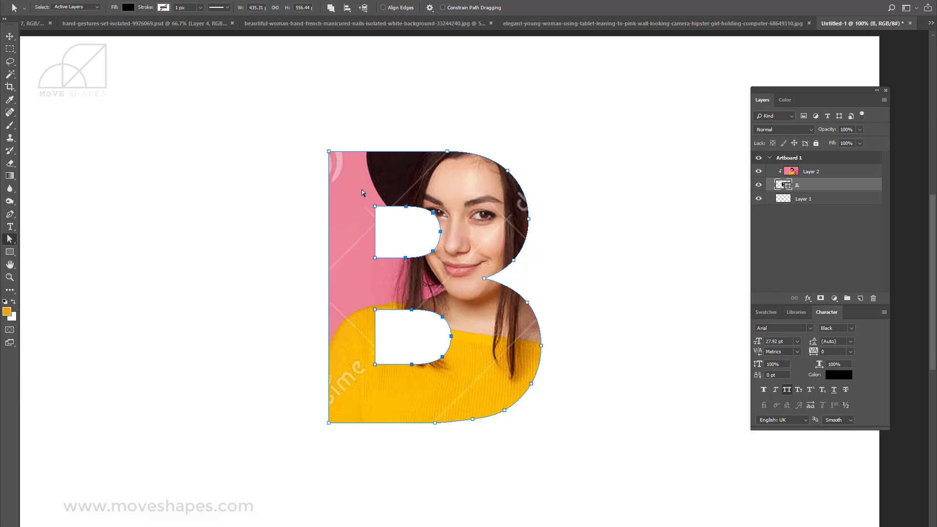
Select all anchor points of both counters, shift them 10 px right and enlarge both counters with Free Transform
left_click_drag(361, 189, 468, 399)
key("shift+Right")
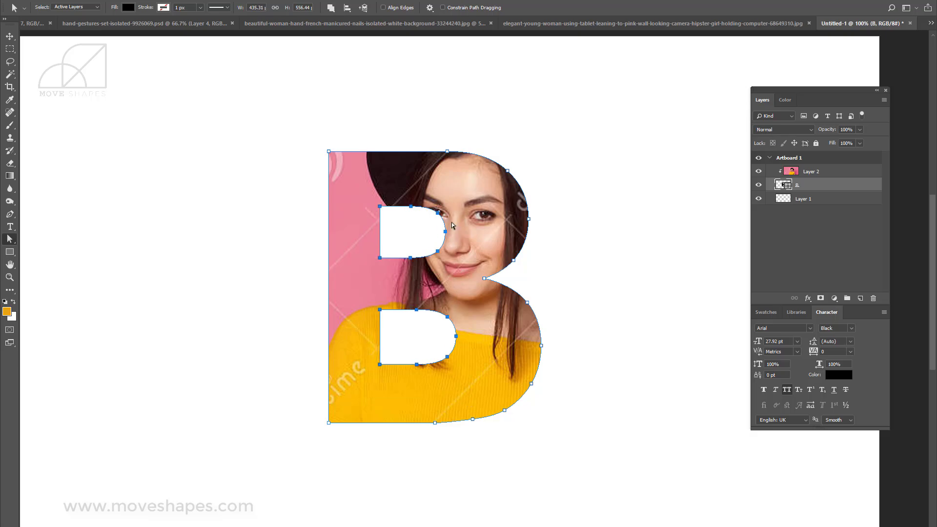
key("ctrl+t")
left_click_drag(457, 206, 463, 193)
key("Return")
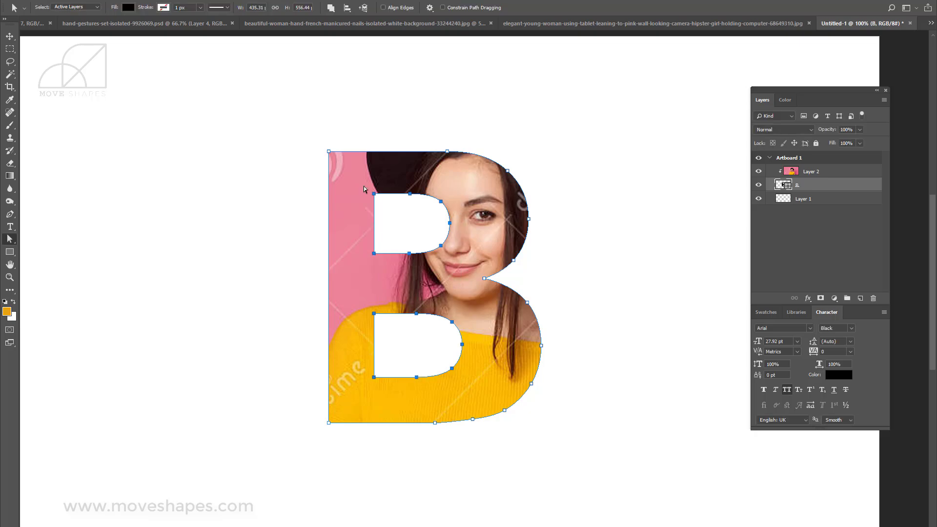
Select the B's lower counter and nudge it up about 8 px, keeping the upper counter in place
left_click_drag(361, 185, 454, 267)
left_click_drag(354, 295, 475, 398)
key("Up")
key("Up")
key("Up")
key("Up")
key("Up")
key("Up")
key("Up")
key("Up")
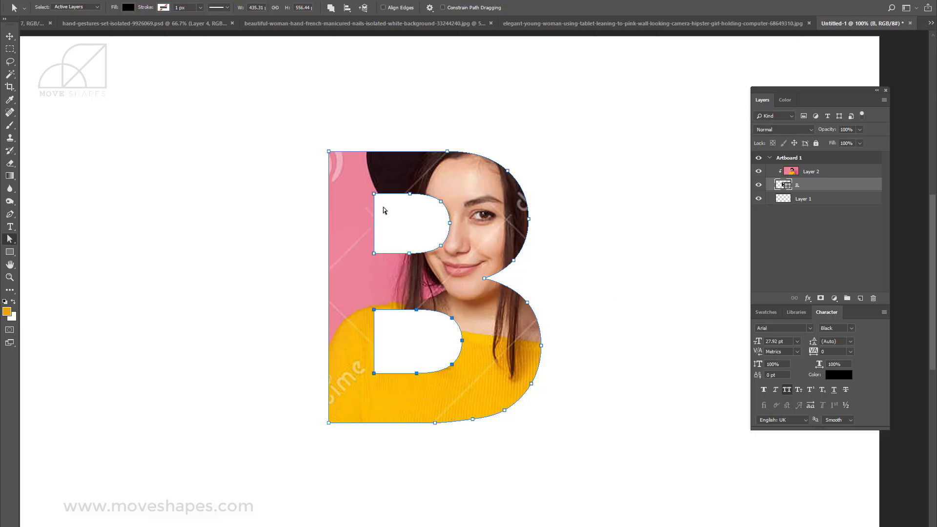
left_click_drag(361, 185, 471, 273)
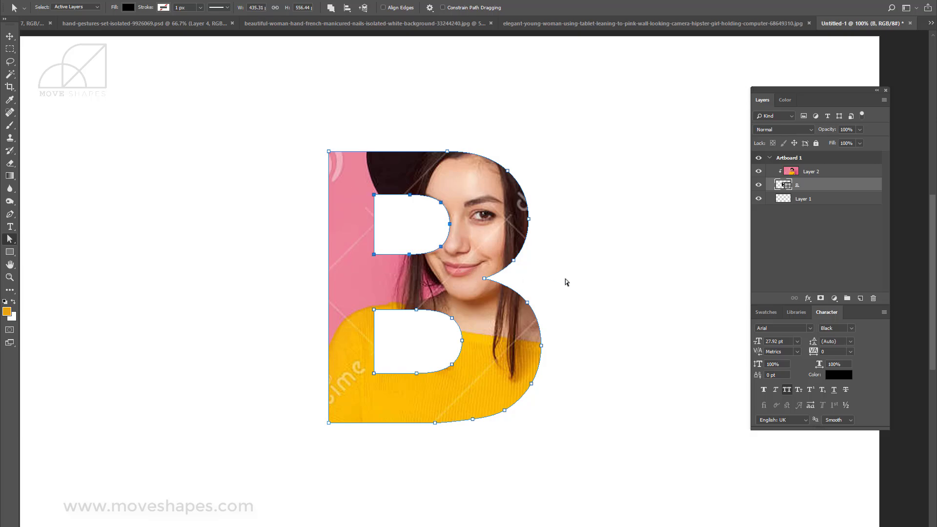
left_click(613, 274)
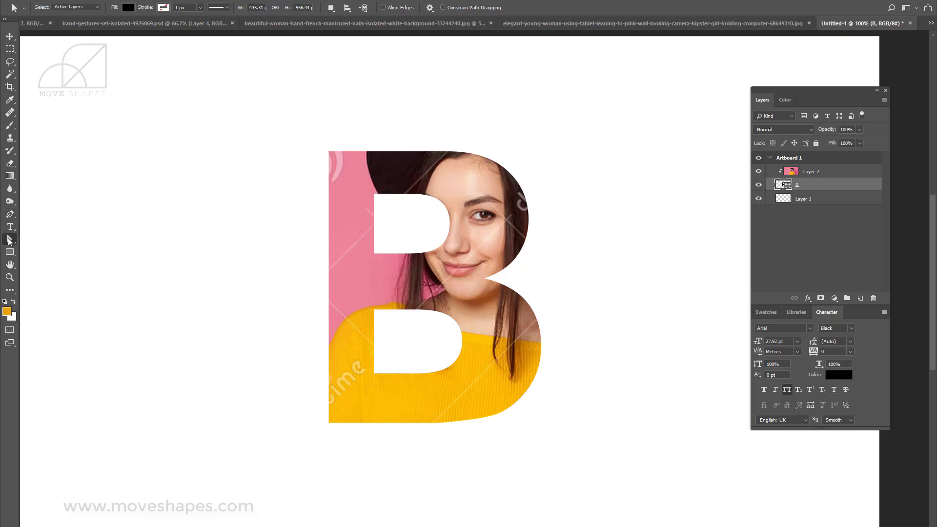
Select both counters of the B together and shift them 10 px right
left_click(373, 211)
left_click_drag(358, 184, 470, 383)
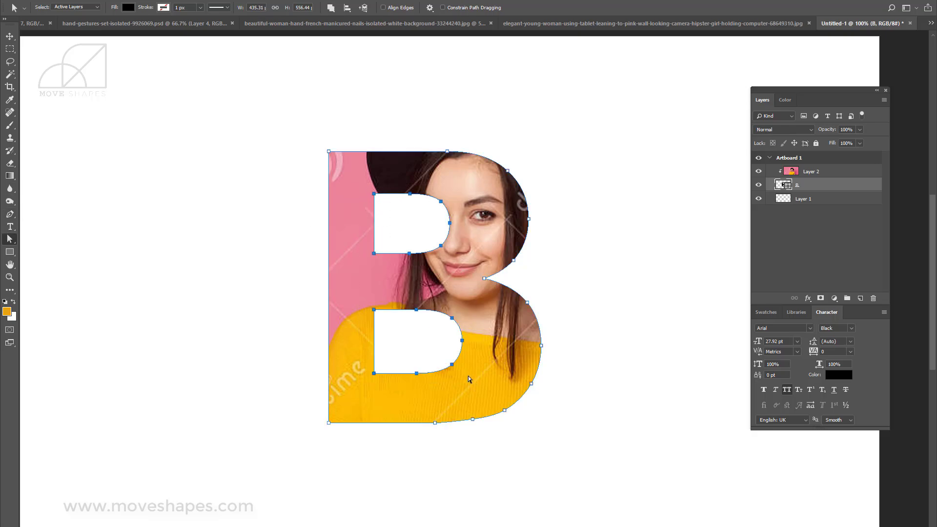
key("shift+Right")
left_click(675, 264)
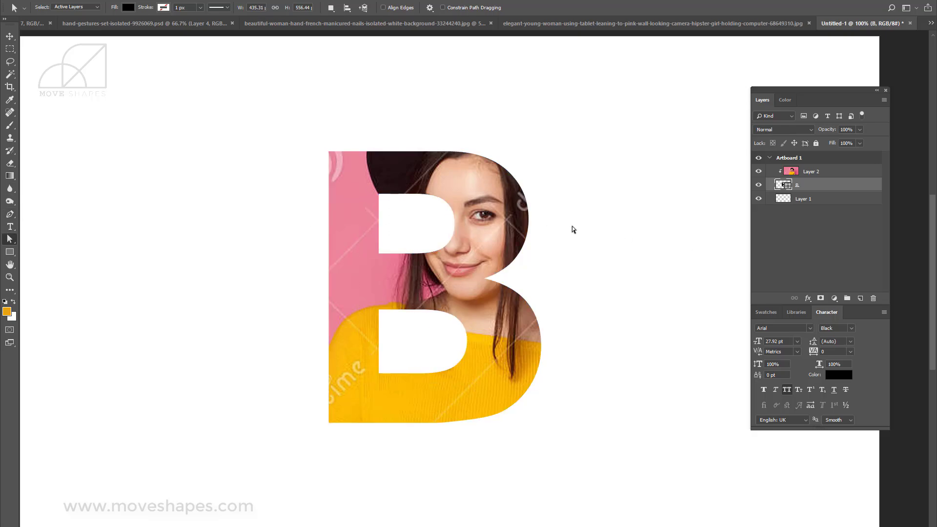
left_click(10, 36)
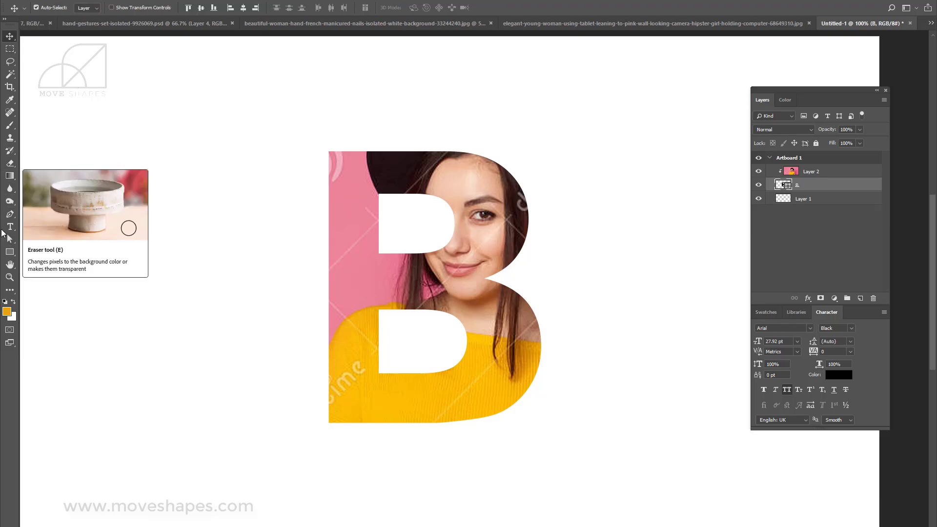
left_click(10, 251)
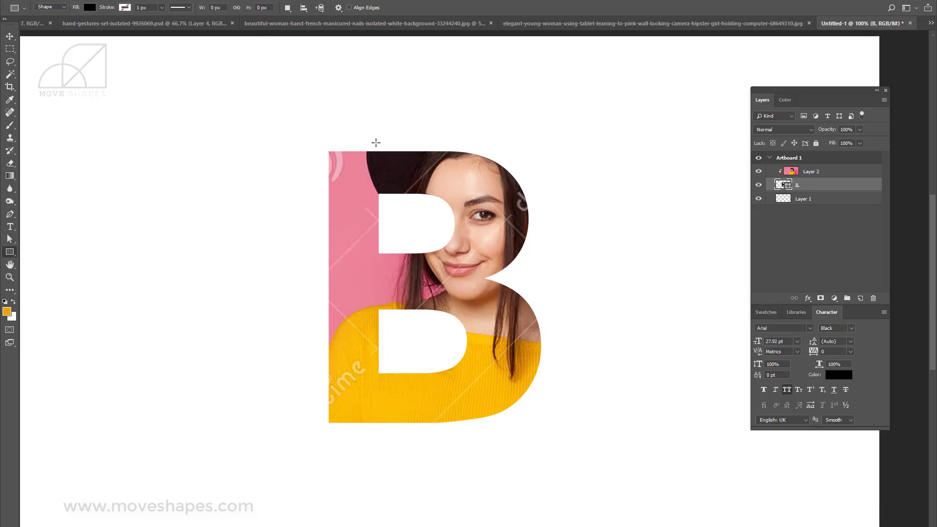
left_click_drag(374, 143, 383, 433)
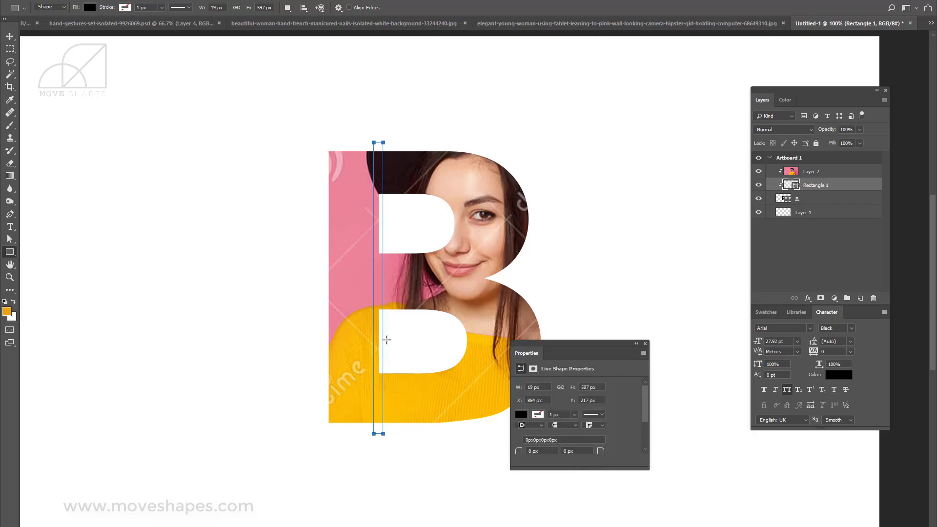
left_click(10, 38)
key("Delete")
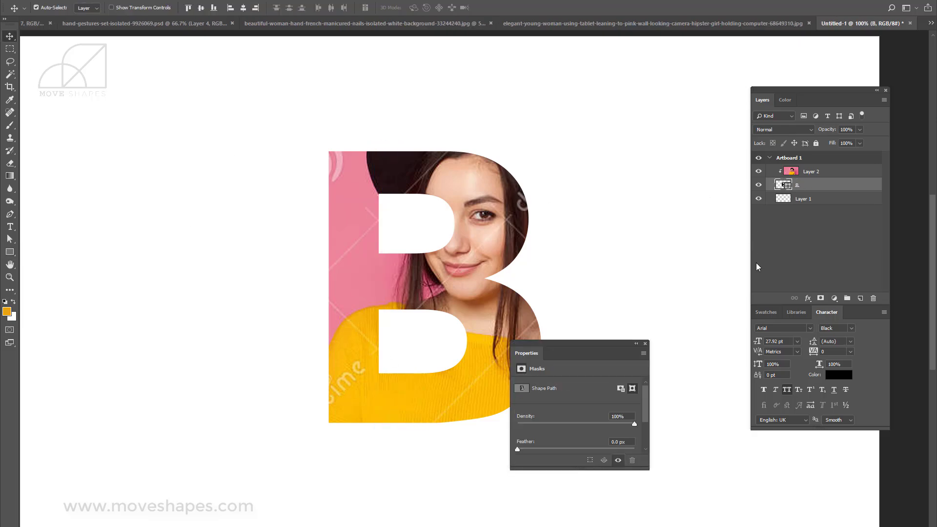
Add a layer above the photo and draw a white-filled vertical rectangle of about 17 by 594 px along the right edge of the B's stem
left_click(795, 286)
left_click(817, 173)
left_click(860, 298)
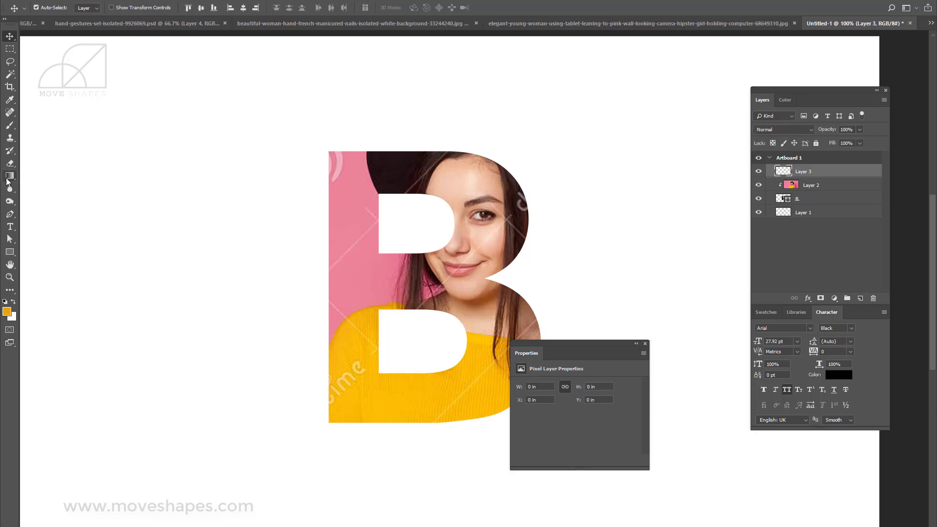
key("u")
left_click_drag(375, 142, 383, 432)
left_click(90, 7)
left_click(103, 56)
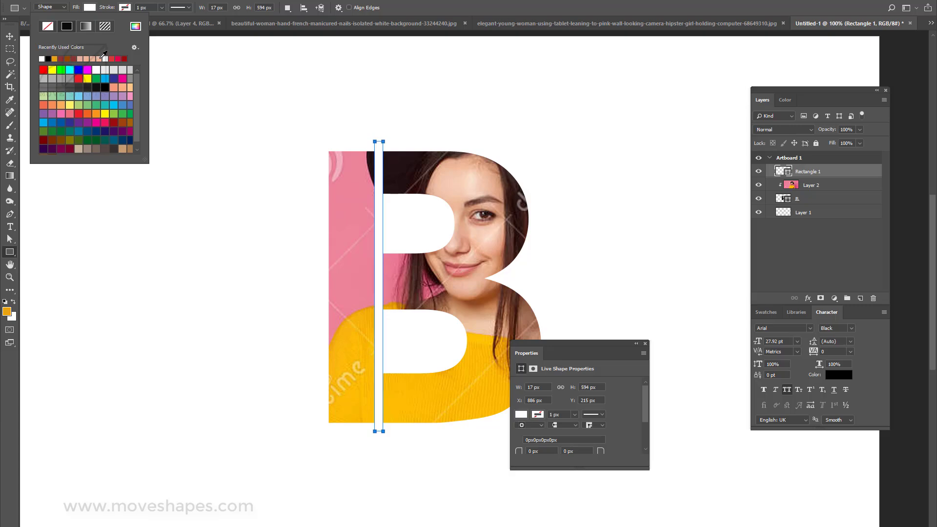
left_click(9, 37)
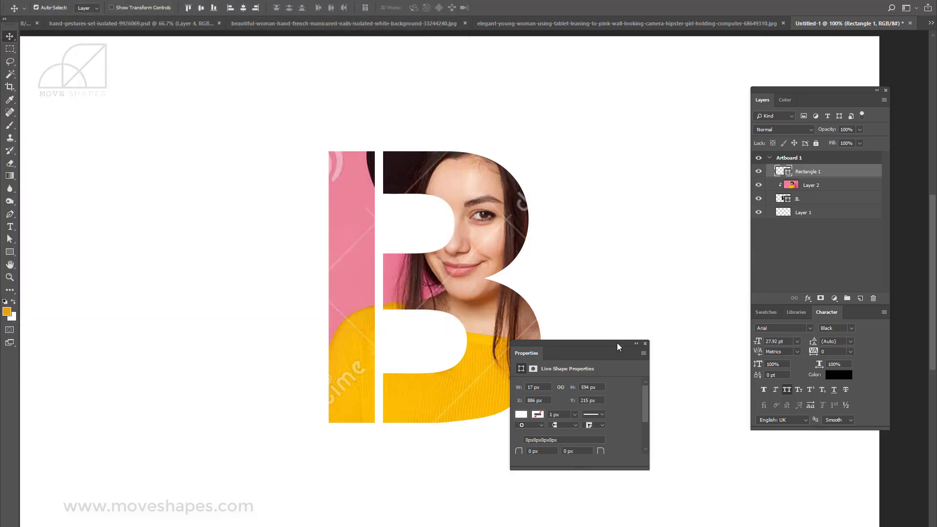
Dock the layer properties below the character settings and compare the letter with the white rectangle hidden and shown
left_click_drag(624, 344, 832, 431)
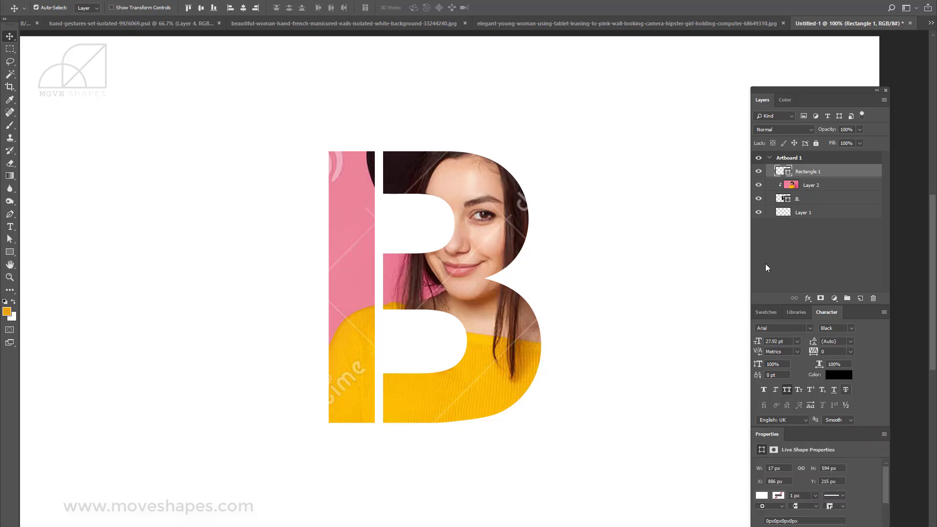
left_click(759, 171)
left_click(758, 171)
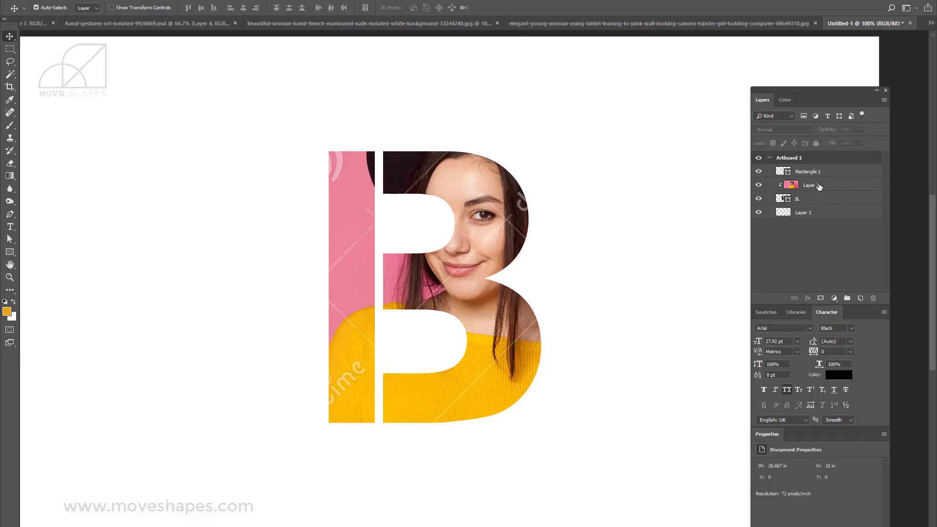
left_click(819, 185)
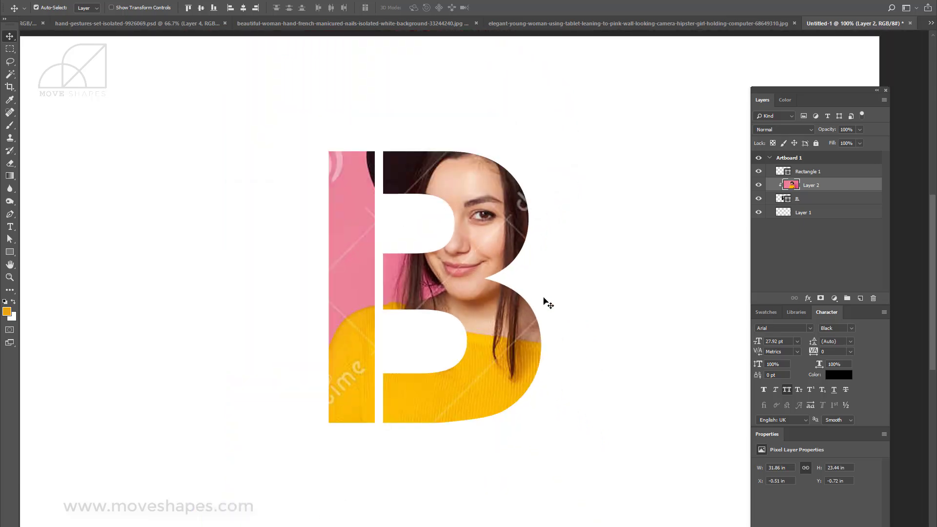
Add a Multiply Inner Shadow to the B shape layer, with colour #8e4922 sampled from the photo
double_click(818, 205)
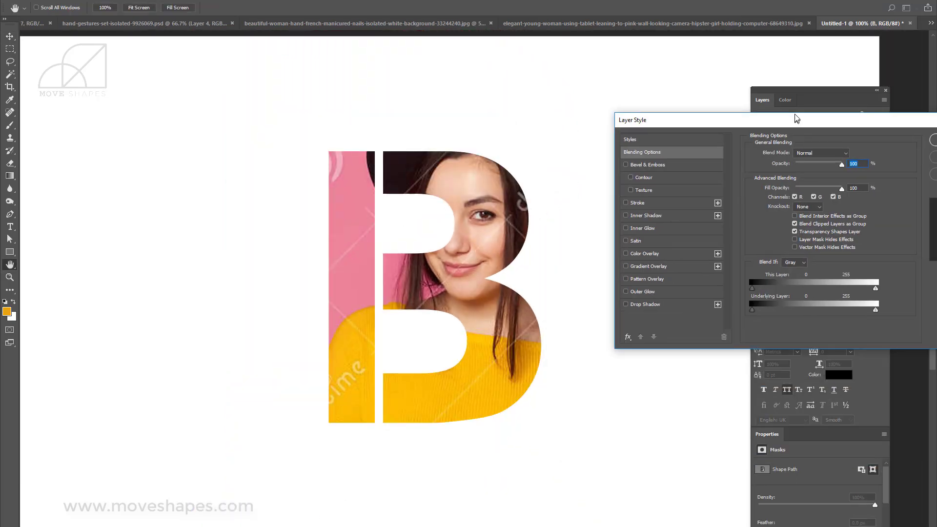
left_click(645, 215)
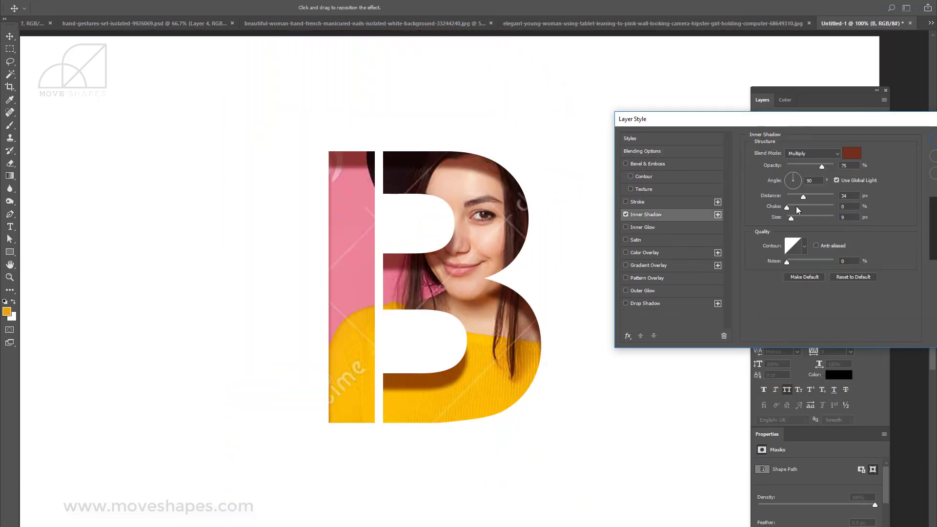
left_click_drag(823, 167, 821, 169)
left_click(851, 154)
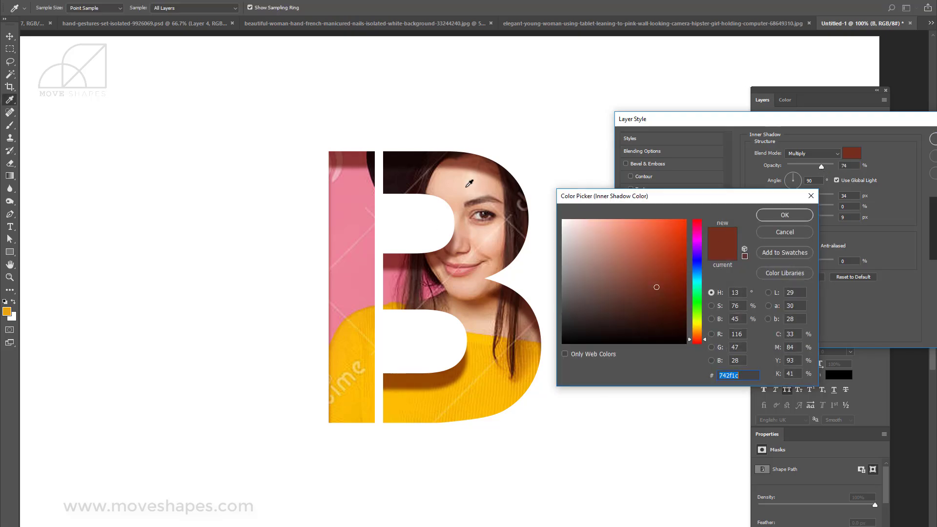
left_click(475, 302)
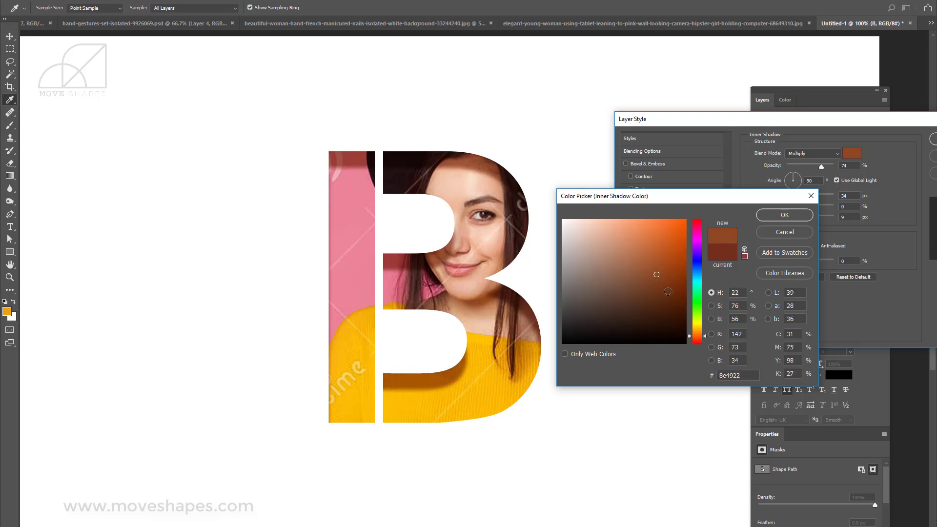
left_click(784, 217)
Set the inner shadow to 73% opacity, a 120° angle and 35 px distance, and apply the layer style
left_click_drag(827, 168, 804, 195)
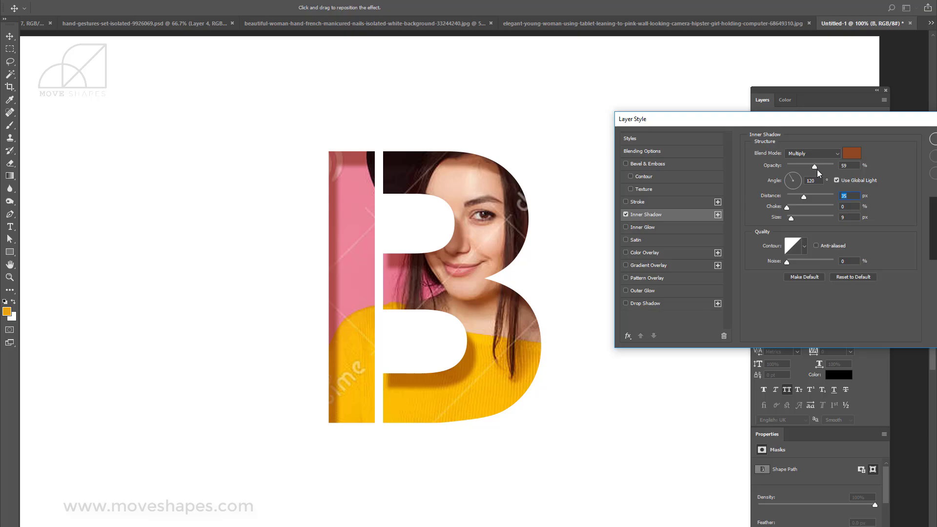
left_click_drag(817, 167, 821, 165)
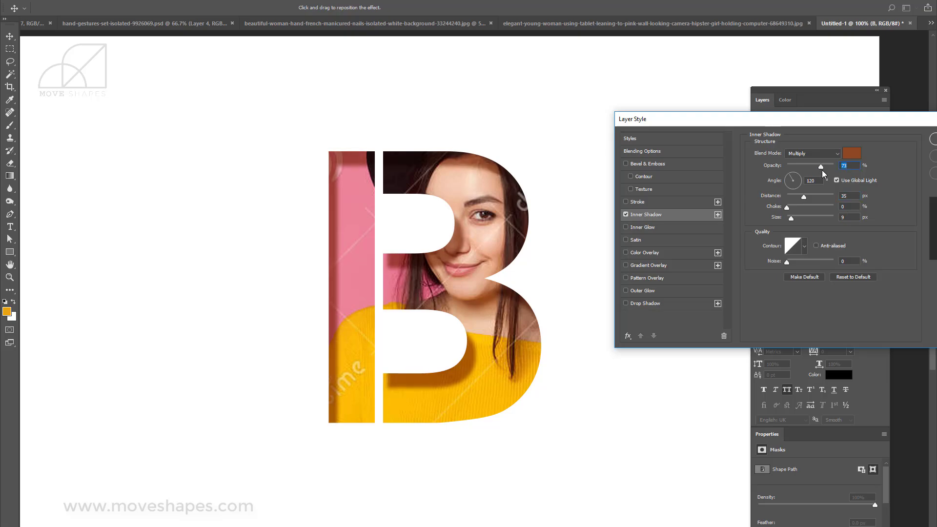
key("Return")
Examine the shadowed letter B on the whole artboard and again at close range
key("ctrl+minus")
key("ctrl+minus")
key("ctrl+minus")
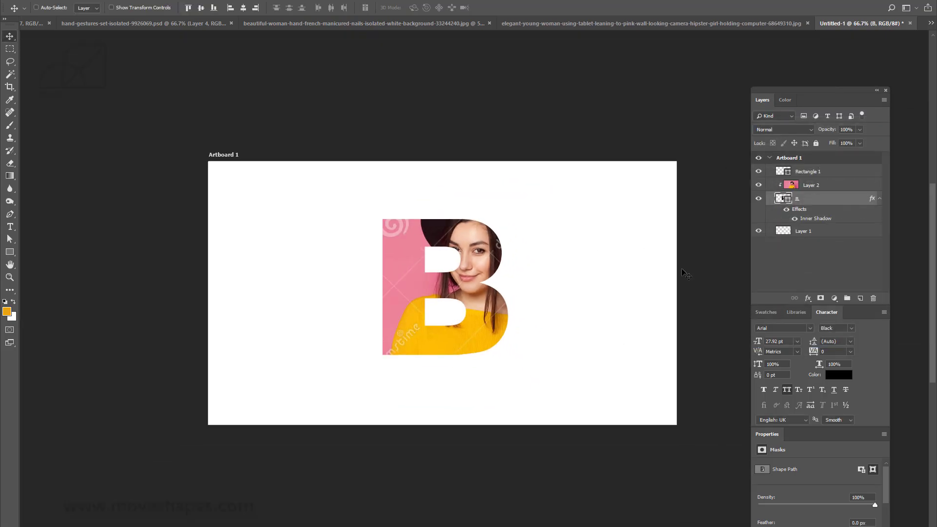
key("ctrl+plus")
key("ctrl+plus")
key("ctrl+plus")
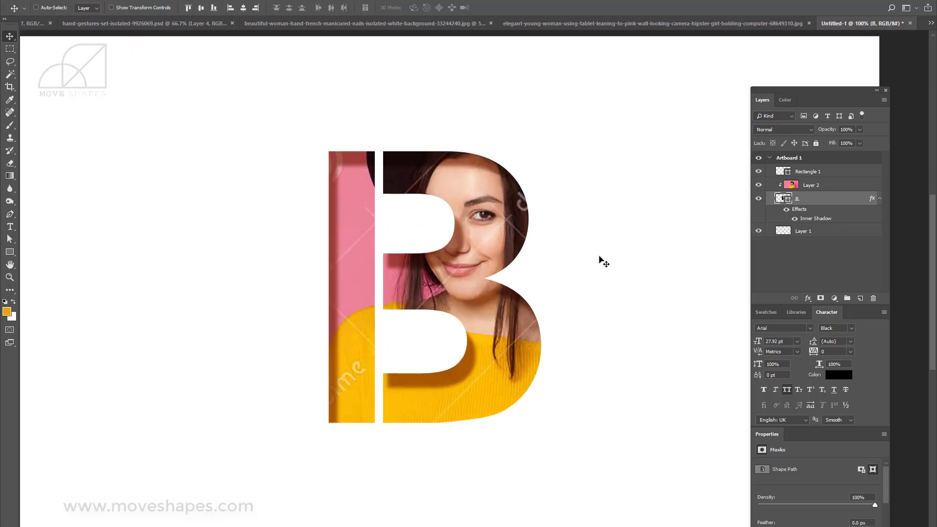
key("ctrl+plus")
key("ctrl+minus")
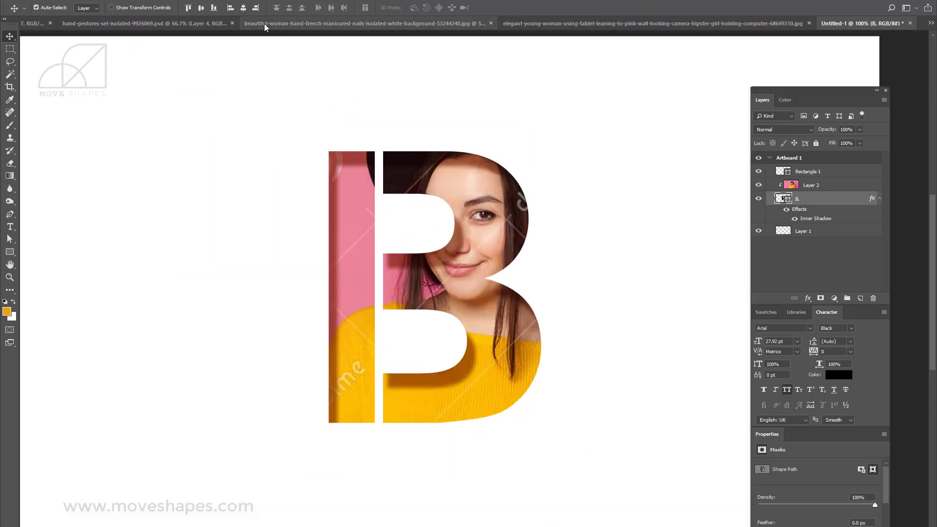
Switch to the hand-gestures-set-isolated-9926069.psd document and select the layer containing the gripping hand
left_click(191, 23)
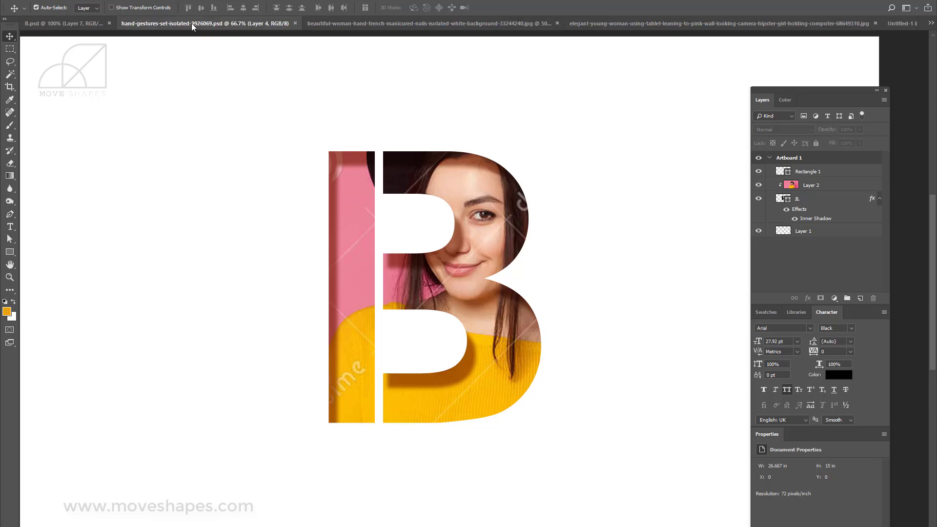
left_click(415, 23)
left_click(236, 24)
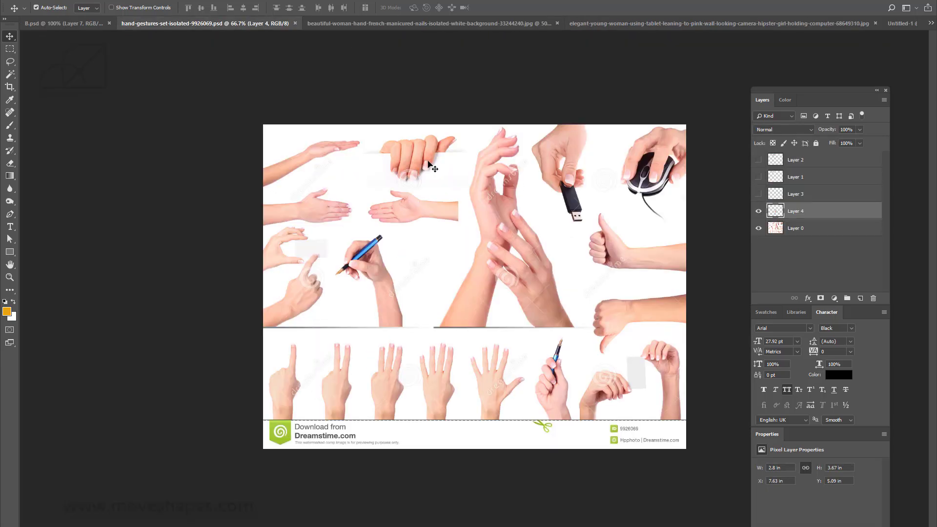
right_click(415, 153)
left_click(429, 159)
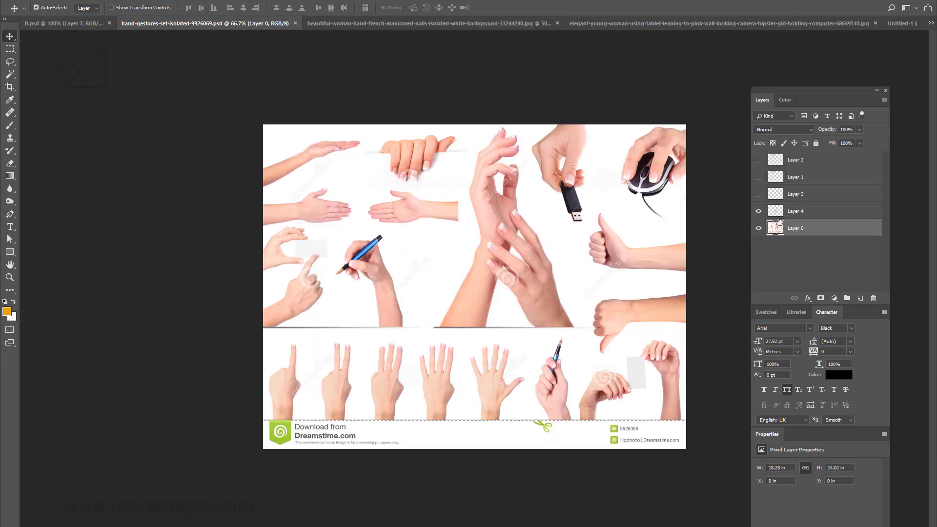
Delete Layer 1, Layer 2, Layer 3 and Layer 4 from the hand gestures document, keeping Layer 0
left_click(778, 217, "shift")
left_click(800, 159, "shift")
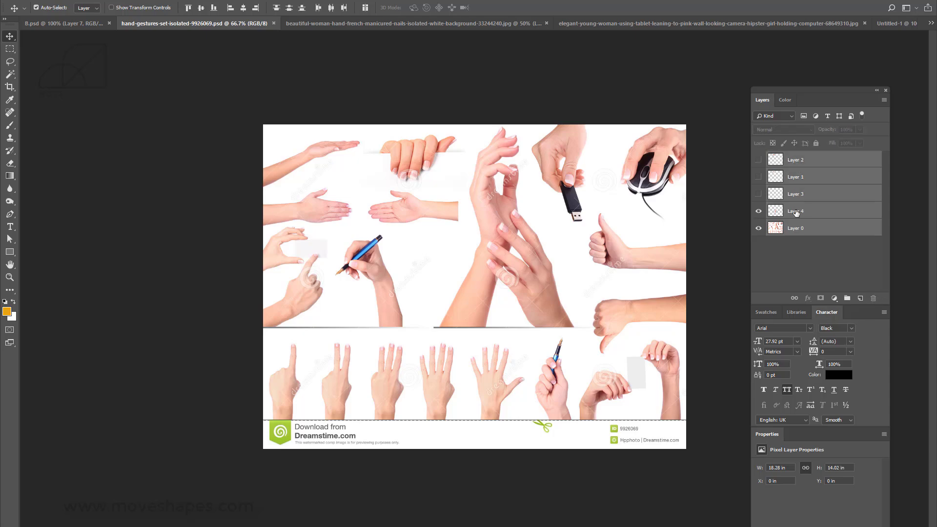
left_click(795, 212)
left_click(800, 160, "shift")
left_click(873, 298)
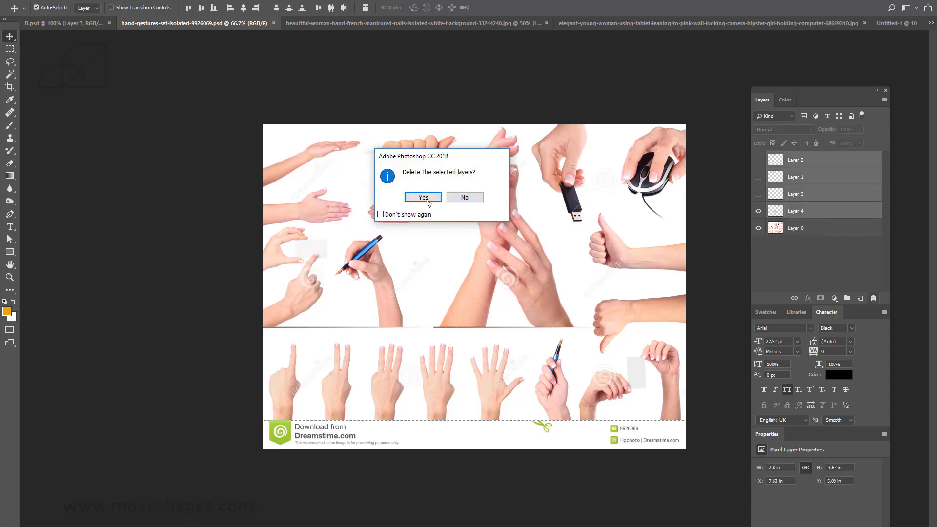
left_click(423, 197)
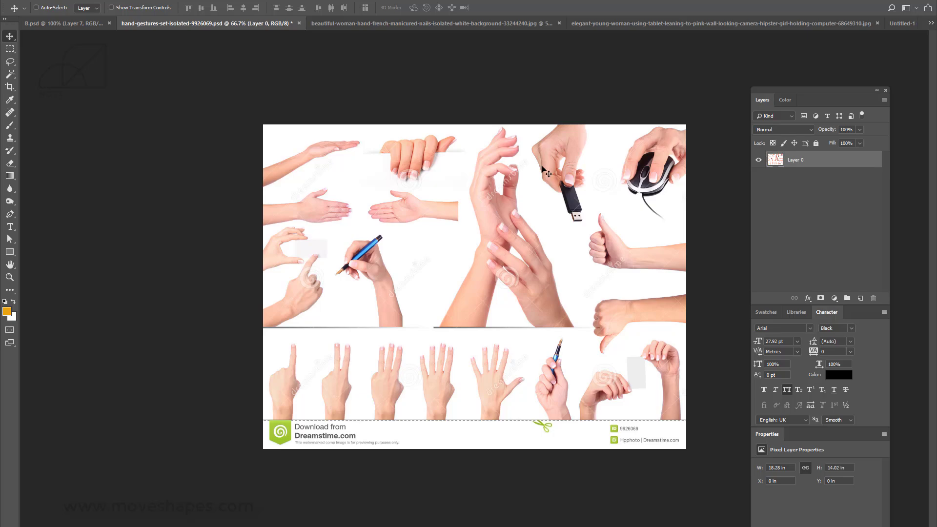
Draw a freehand Lasso selection loosely around the gripping hand in the upper part of the hand gestures photo
key("ctrl+plus")
key("ctrl+plus")
key("ctrl+plus")
left_click_drag(437, 136, 454, 204)
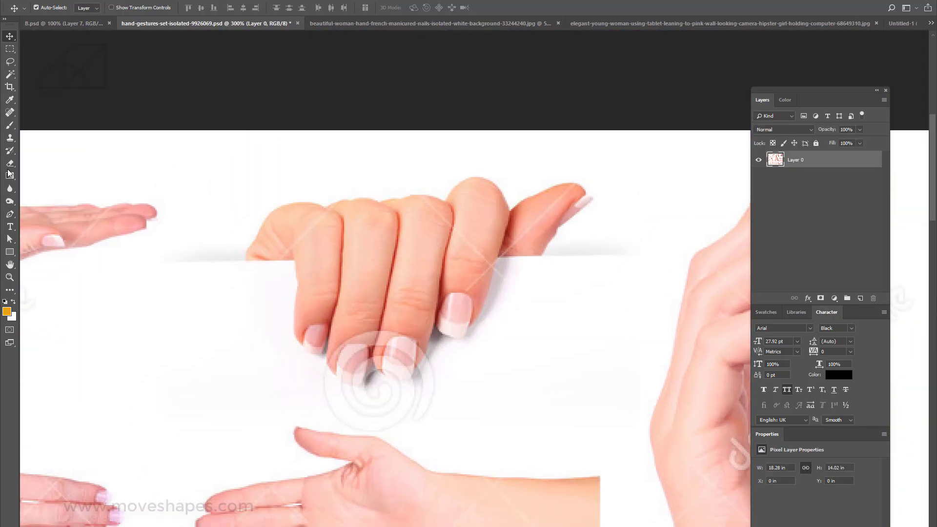
left_click(10, 61)
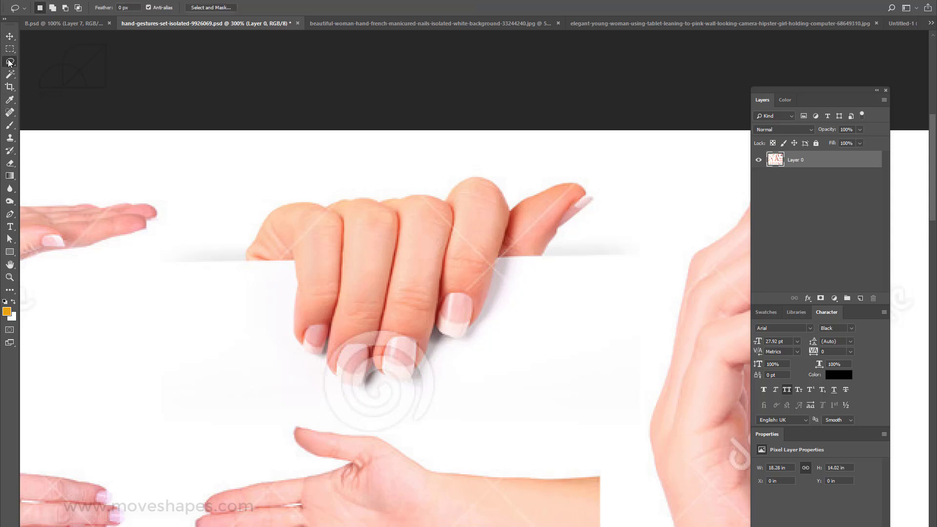
mouse_move(598, 157)
left_mouse_down()
mouse_move(644, 195)
mouse_move(660, 281)
mouse_move(551, 390)
mouse_move(379, 403)
mouse_move(245, 359)
mouse_move(178, 312)
mouse_move(243, 177)
mouse_move(515, 148)
mouse_move(604, 157)
left_mouse_up()
mouse_move(436, 257)
left_mouse_down()
mouse_move(254, 122)
mouse_move(681, 93)
mouse_move(897, 26)
mouse_move(885, 43)
mouse_move(432, 312)
left_mouse_up()
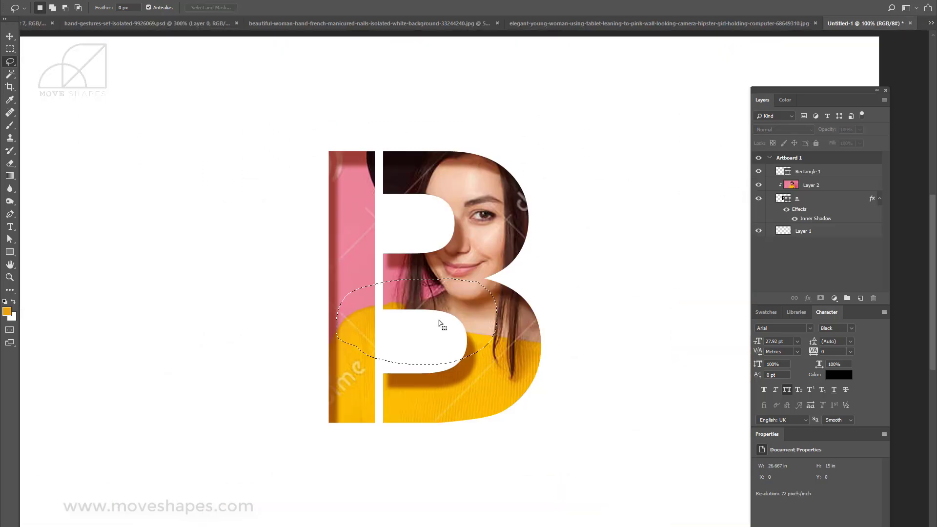
left_click(371, 23)
left_click(146, 24)
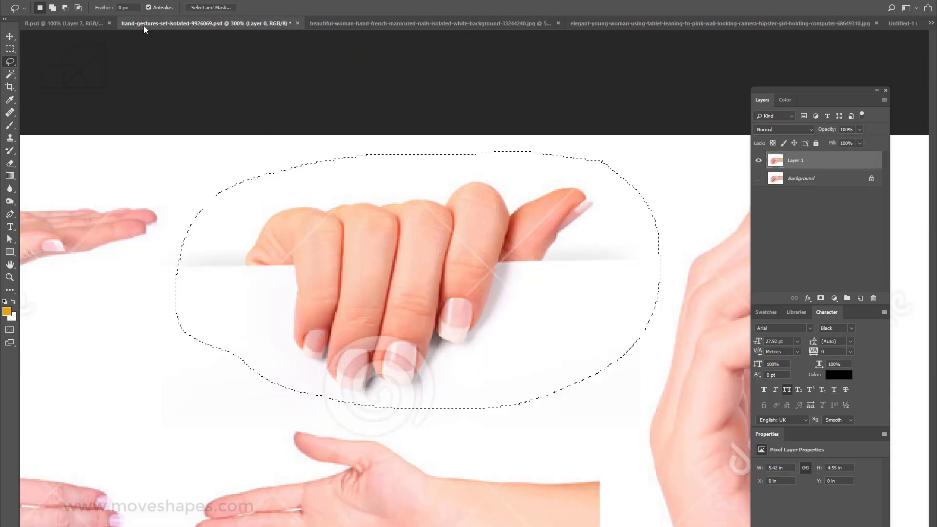
Move the selected gripping hand into the Untitled-1 document and scale it to about 3.51 × 1.86 in over the lower counter
key("v")
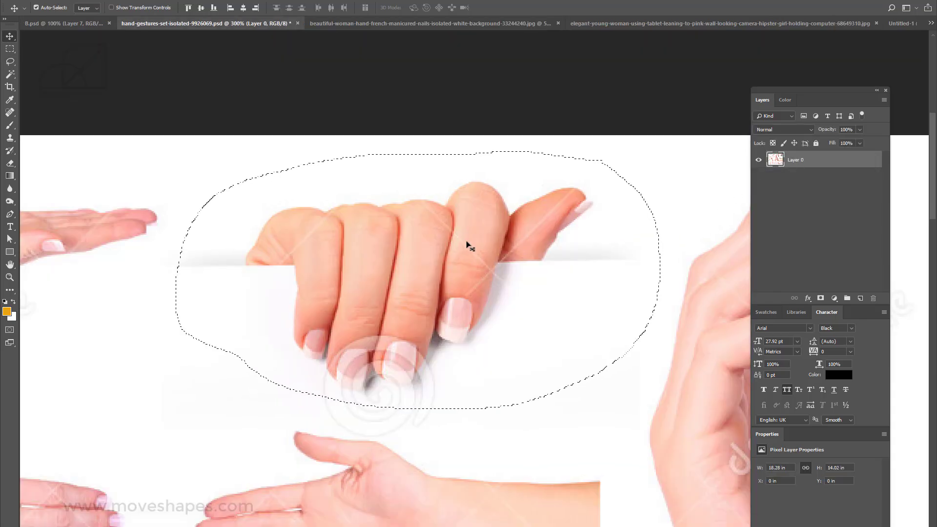
mouse_move(469, 244)
left_mouse_down()
mouse_move(593, 168)
mouse_move(895, 25)
mouse_move(420, 314)
mouse_move(437, 312)
left_mouse_up()
key("ctrl+plus")
key("ctrl+t")
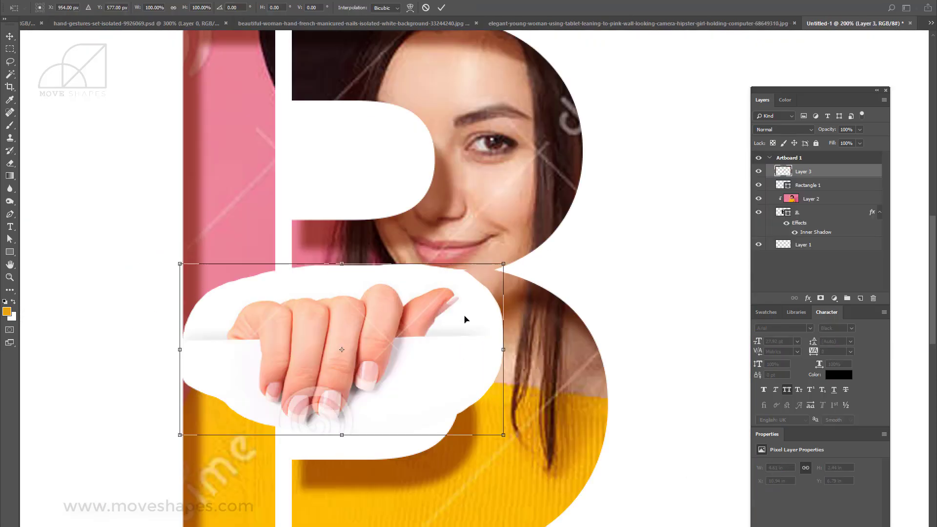
left_click_drag(501, 268, 373, 340)
key("Return")
Set the opacity of the hand layer, Layer 3, to 59%
key("ctrl+plus")
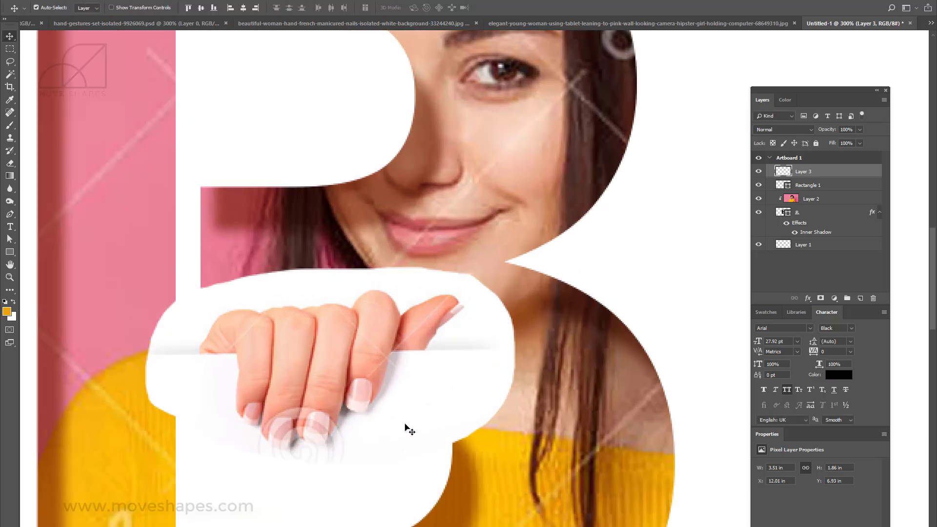
left_click_drag(408, 429, 468, 353)
left_click_drag(853, 142, 840, 140)
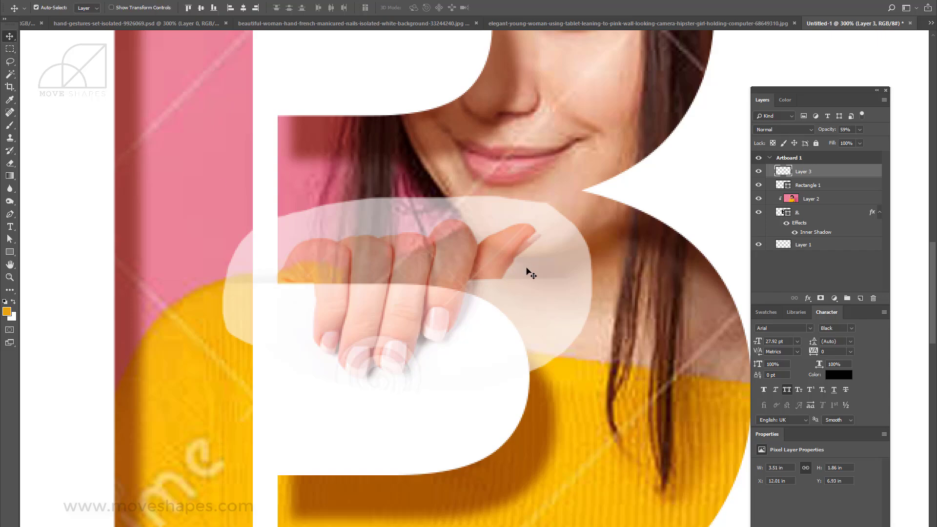
Rotate the hand about 2.55° with Free Transform and position it across the upper edge of the B's lower counter
key("ctrl+plus")
key("ctrl+t")
left_click_drag(640, 163, 640, 174)
left_click_drag(470, 268, 401, 308)
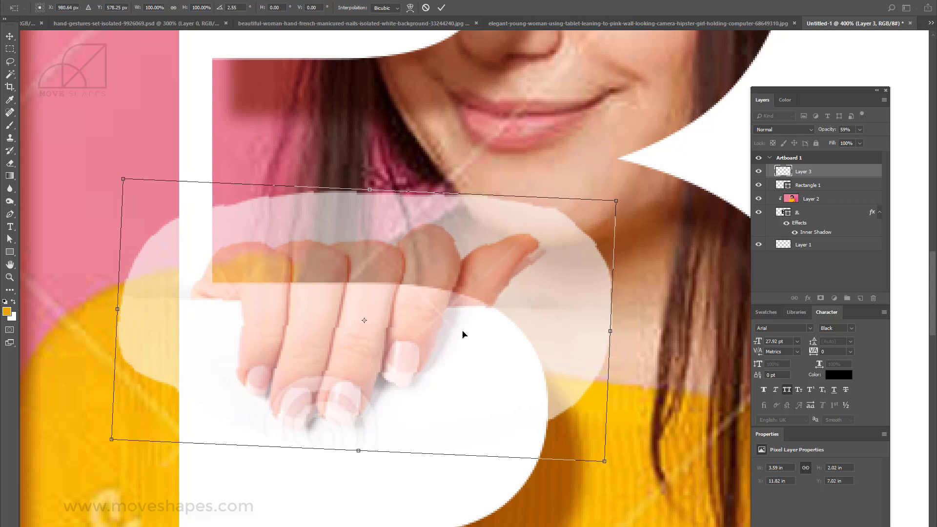
key("Down")
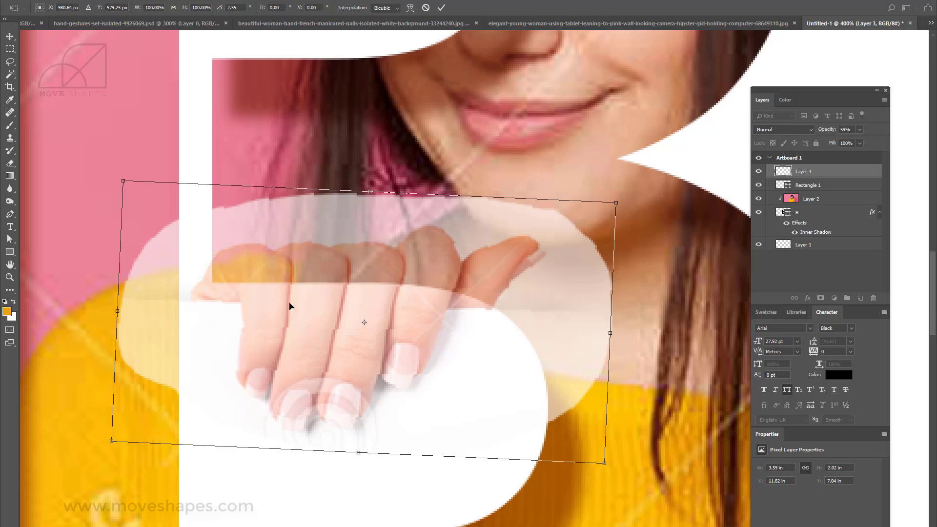
key("Up")
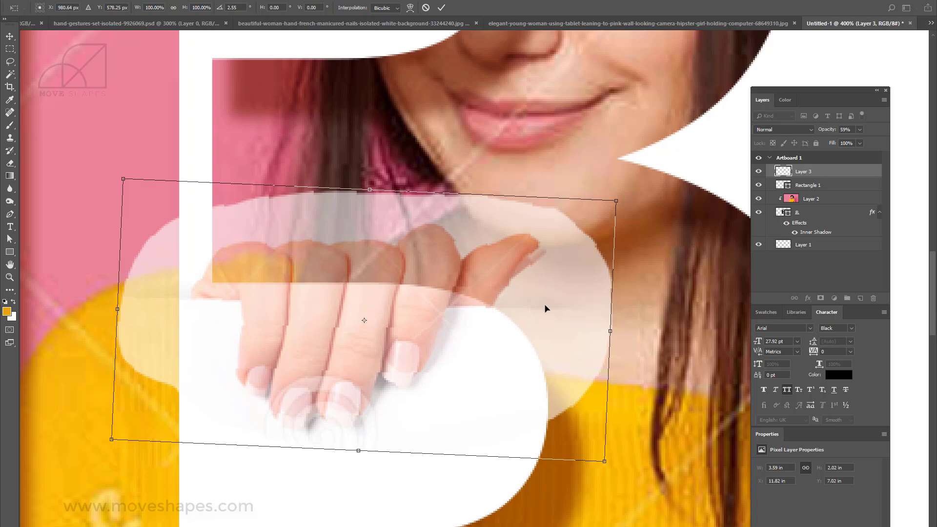
key("ctrl+minus")
key("ctrl+minus")
key("ctrl+minus")
key("ctrl+plus")
key("ctrl+plus")
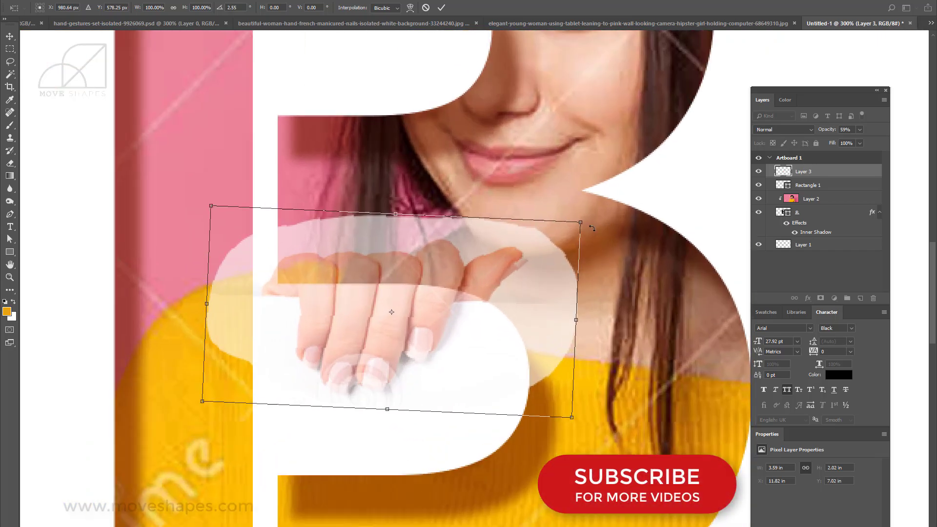
Scale the hand to about 104.49%, nudge it into place on the counter's upper edge and apply the transform
left_click_drag(580, 223, 589, 220)
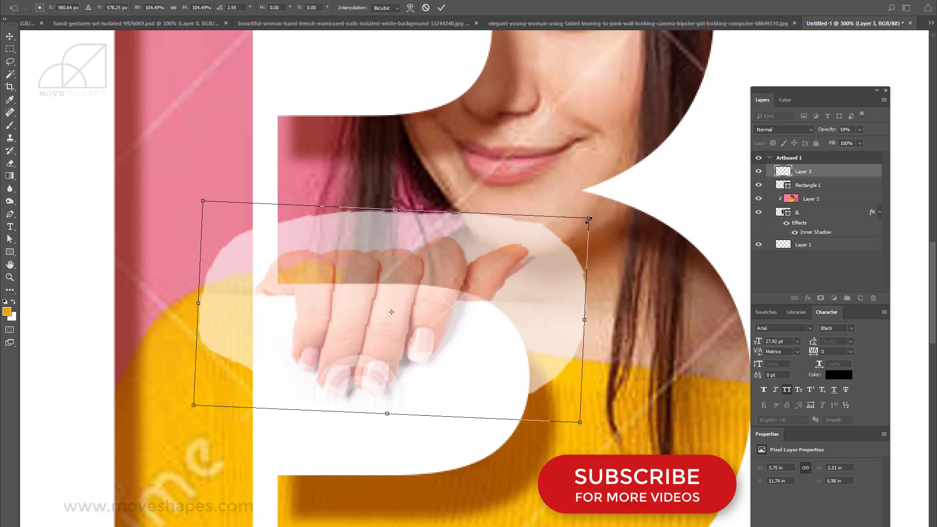
key("Right")
key("Down")
key("Down")
key("Up")
key("shift+Up")
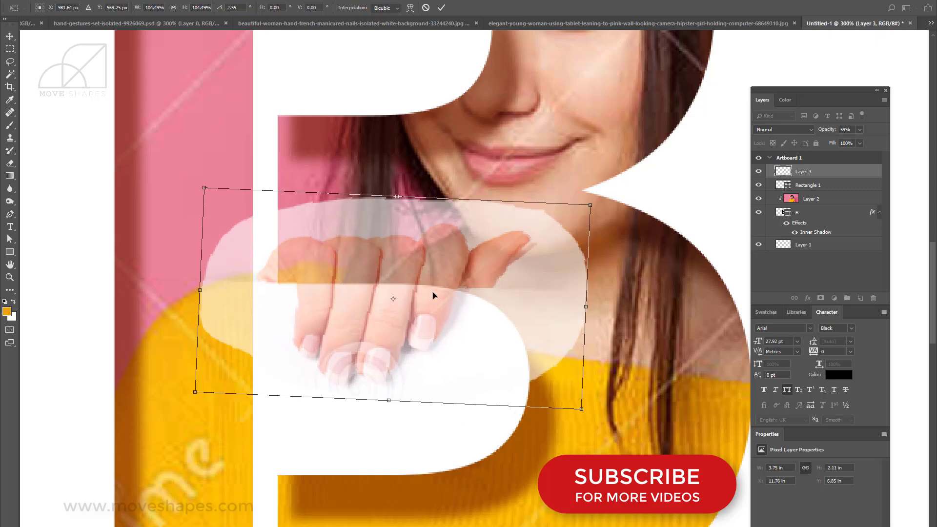
key("shift+Down")
key("shift+Up")
key("Down")
key("Down")
key("Down")
key("Down")
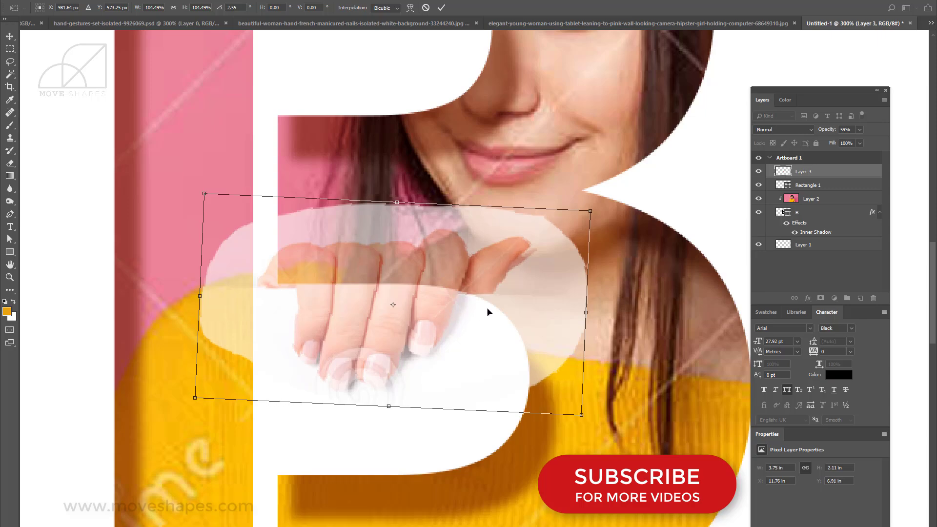
key("Return")
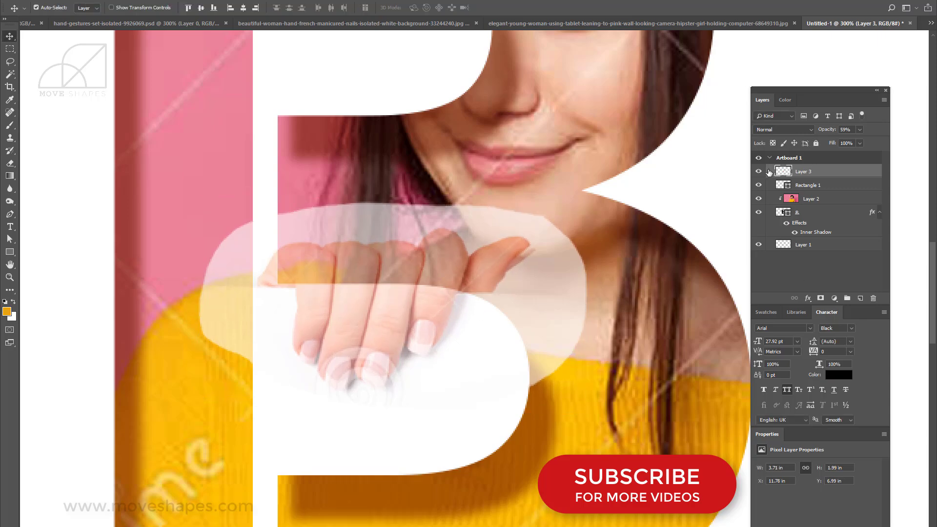
Select the lower counter's anchor points in the B shape layer and widen the counter to the right
left_click(786, 213)
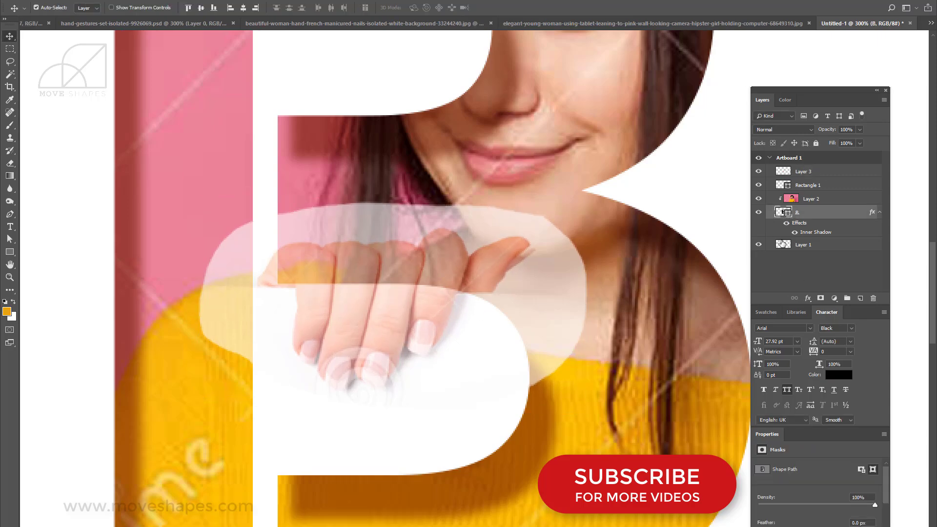
left_click(9, 239)
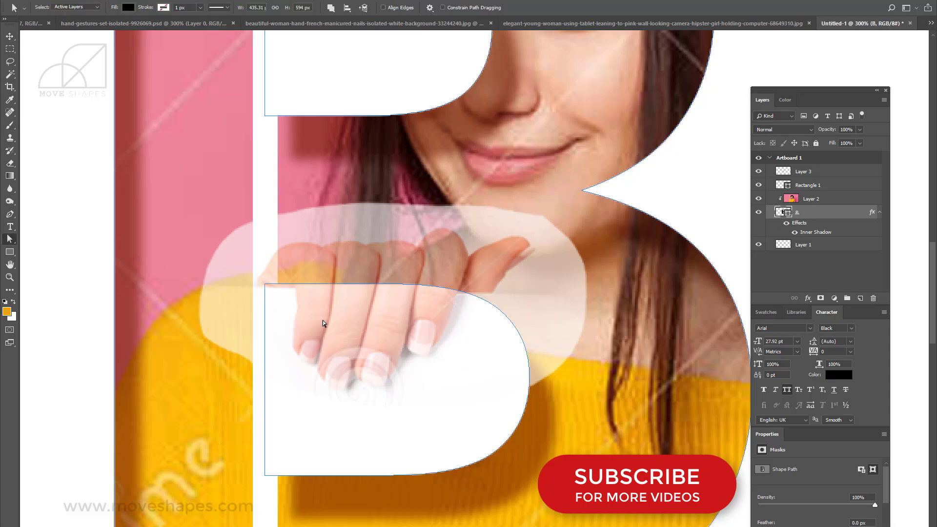
left_click_drag(229, 274, 407, 476)
left_click_drag(499, 309, 514, 309)
key("Right")
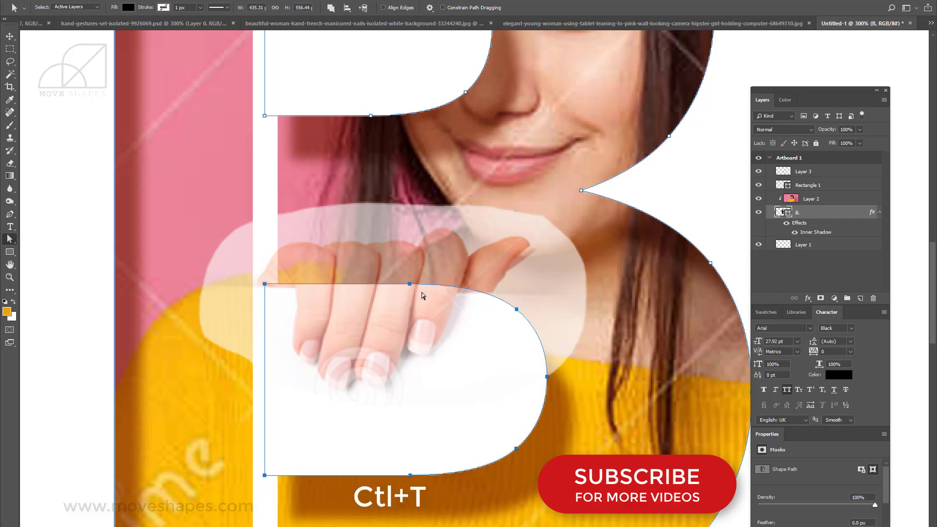
Stretch the lower counter's height to about 107.81% and nudge it slightly down within the letter
key("ctrl+t")
left_click_drag(407, 285, 408, 269)
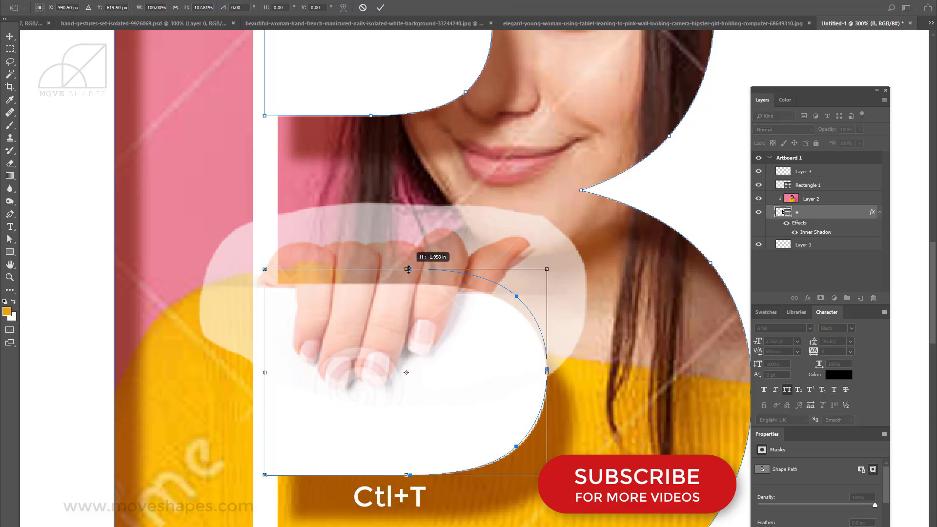
key("Return")
key("Down")
key("Down")
key("Down")
key("Down")
key("Down")
key("Down")
key("Down")
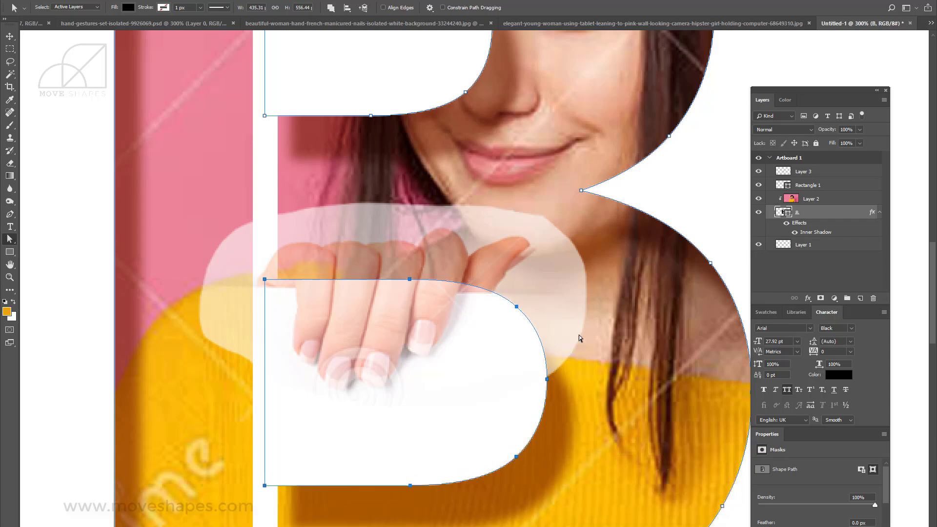
Select the hand layer, Layer 3, check it against the letter and set its opacity to 80%
left_click(10, 36)
left_click(806, 258)
left_click(780, 173)
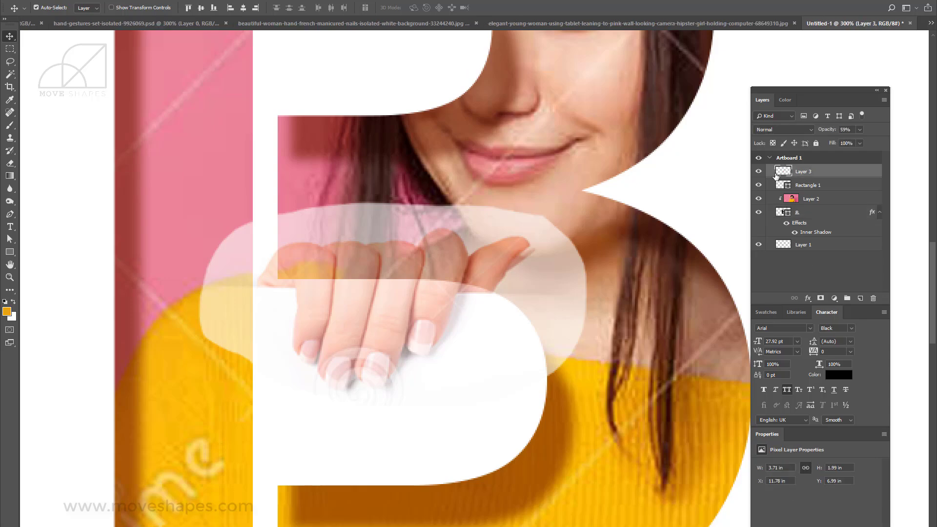
left_click(758, 172)
left_click(758, 172)
key("ctrl+plus")
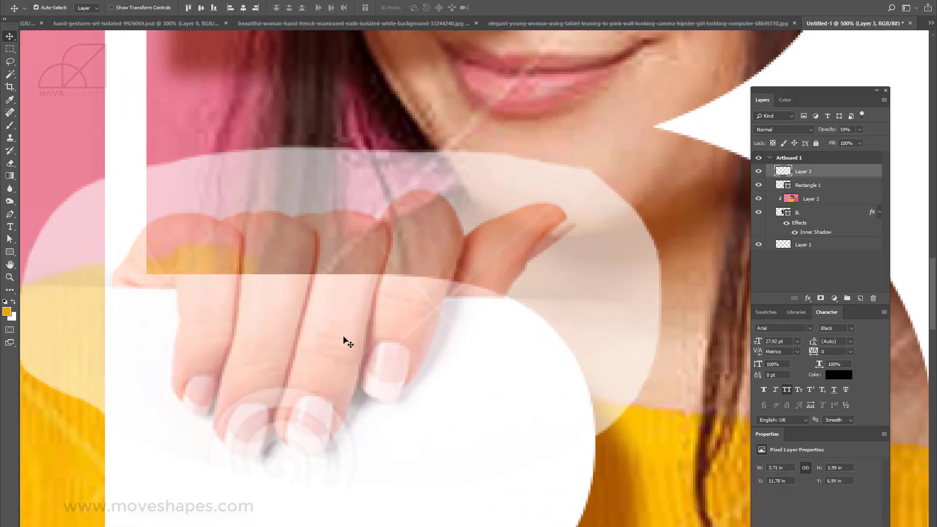
key("ctrl+plus")
key("ctrl+s")
left_click(418, 320)
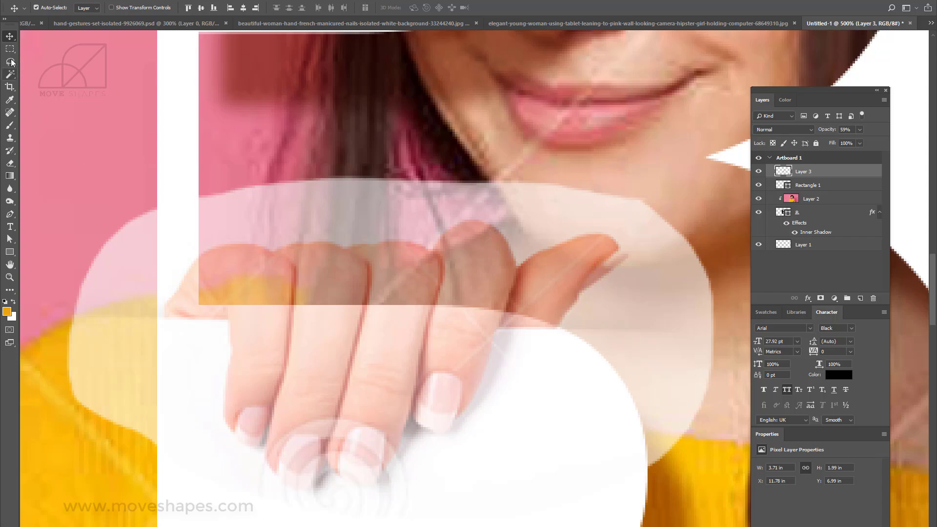
left_click(12, 39)
left_click(860, 129)
left_click_drag(854, 138, 868, 140)
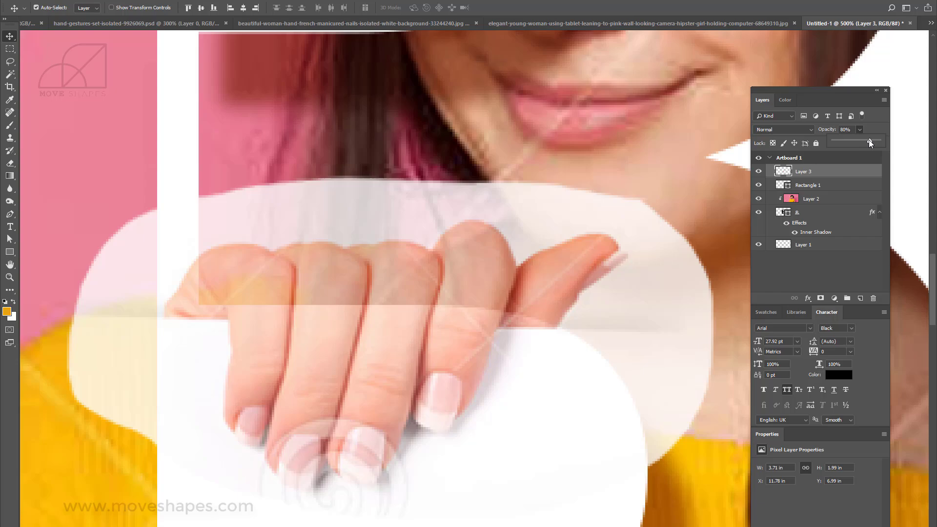
left_click(421, 395)
key("ctrl+plus")
key("ctrl+minus")
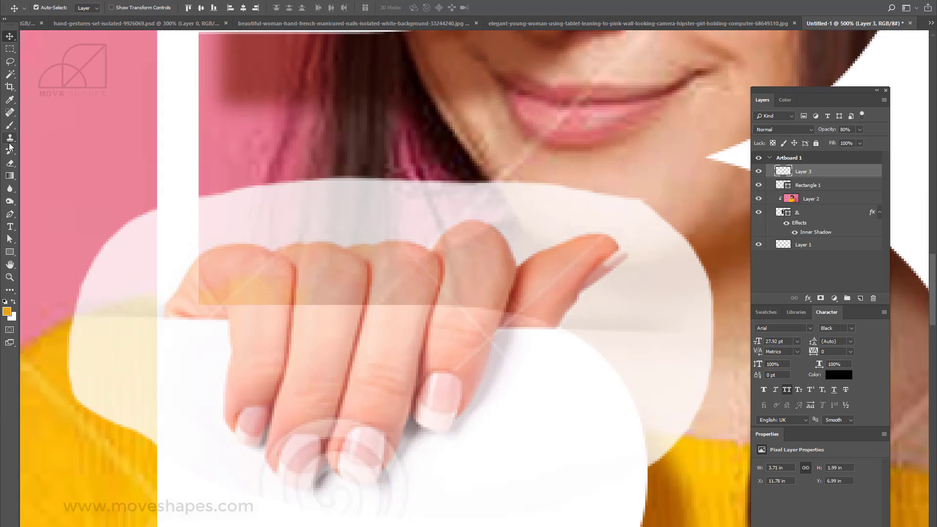
Start a Pen path at the letter's inner corner beside the hand and trace down the outer side of the little finger
left_click(10, 214)
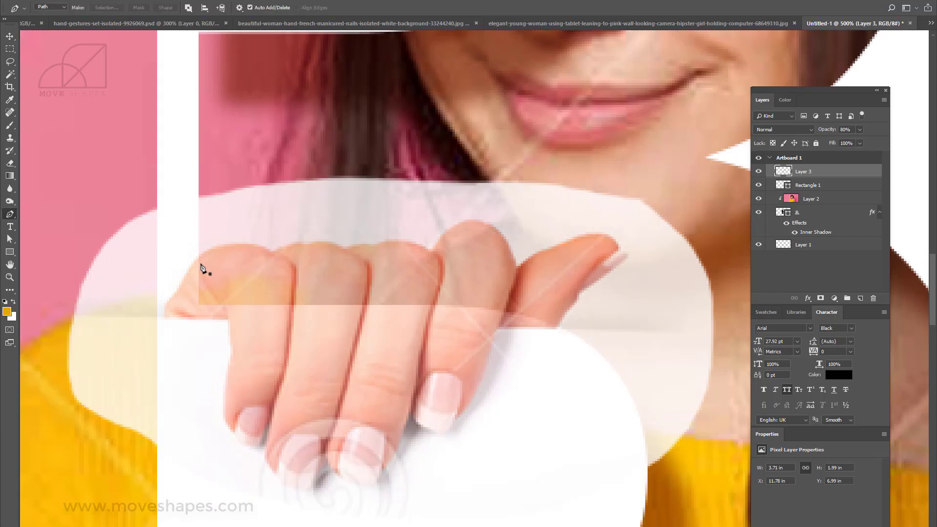
left_click(198, 242)
left_click(199, 304)
left_click(226, 305)
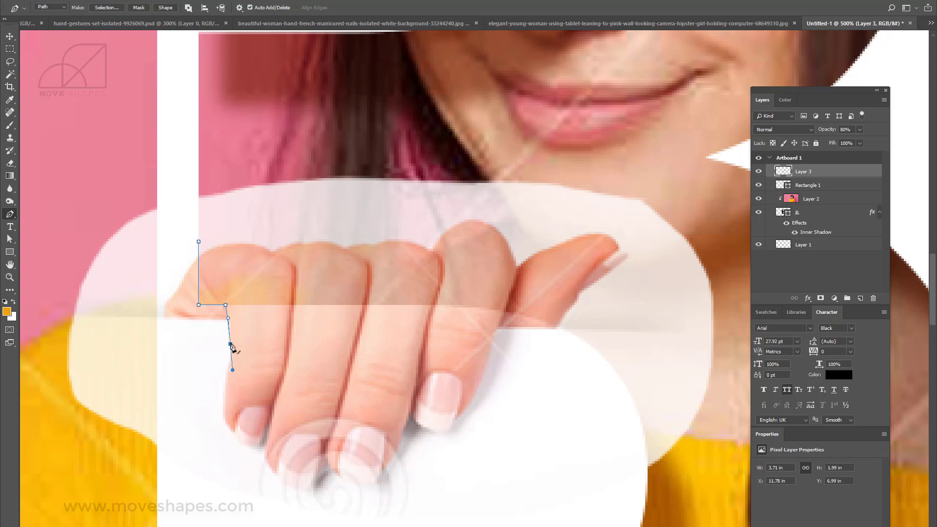
left_click_drag(229, 346, 230, 378)
left_click_drag(235, 434, 336, 450)
Continue the Pen path around the tips of the little, ring and middle fingers
left_click(260, 444)
left_click(269, 419)
left_click(315, 476, "alt")
left_click(325, 453)
left_click(357, 486, "alt")
left_click_drag(357, 485, 389, 448)
left_click(381, 470, "alt")
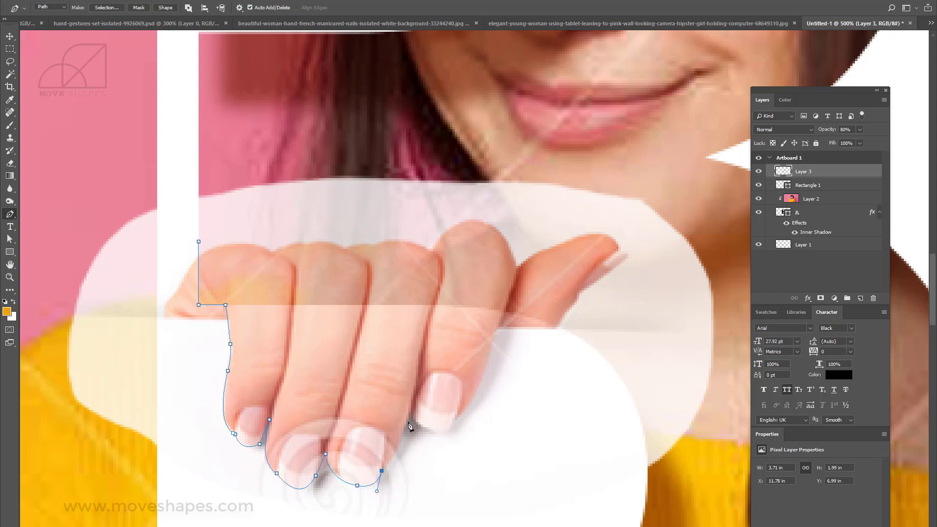
Continue the path around the index fingertip and up its side to the upper edge of the lower counter
left_click(411, 413, "alt")
left_click_drag(409, 410, 444, 458)
left_click(455, 418, "alt")
left_click_drag(482, 379, 503, 304)
left_click(482, 380, "alt")
left_click(487, 367)
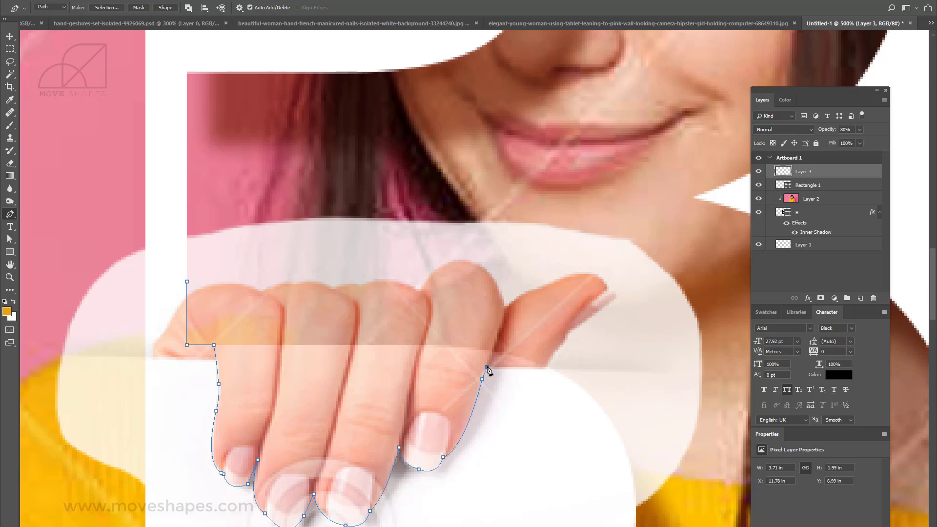
key("ctrl+z")
left_click(492, 353)
Trace the path along the counter's edge to the thumb's base and around the thumb's tip onto its upper side
mouse_move(546, 367)
left_mouse_down()
mouse_move(581, 383)
mouse_move(569, 378)
left_mouse_up()
key("ctrl+z")
left_click(546, 367, "alt")
left_click(562, 342)
left_click(572, 330)
left_click(611, 301)
left_click(606, 291)
left_click_drag(574, 274, 544, 274)
left_click(575, 275, "alt")
Extend the path into the gap between thumb and index finger and up to the top of the index knuckle
left_click_drag(507, 308, 559, 377)
left_click(506, 308, "alt")
left_click_drag(515, 327, 479, 323)
left_click(515, 327, "alt")
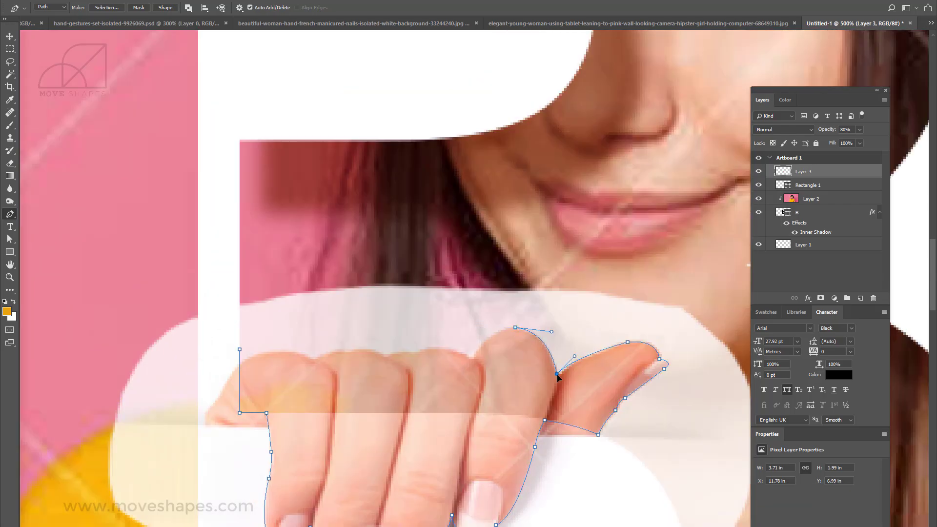
Trace the path over the middle, ring and little finger knuckles and close it at the letter's inner edge
left_click(474, 359)
left_click(416, 354)
left_click(386, 357)
left_click(349, 351)
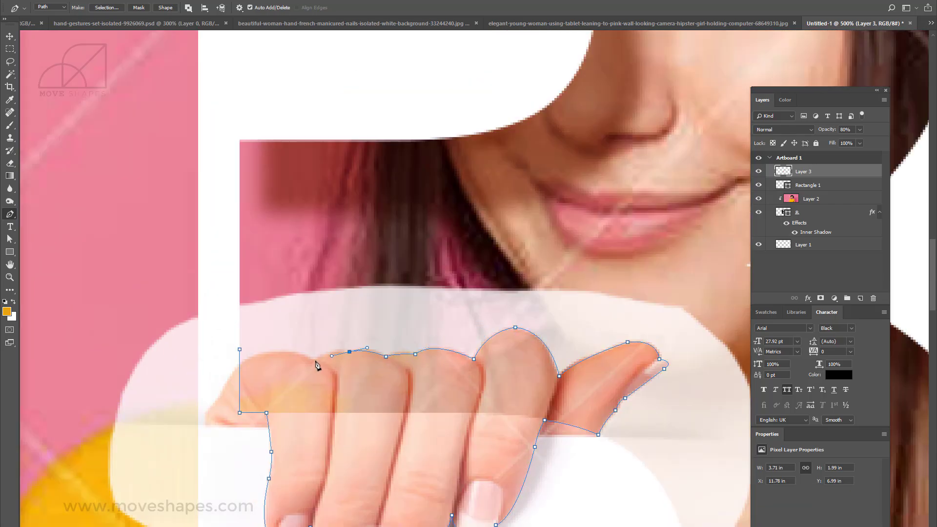
left_click_drag(313, 359, 454, 375)
left_click(313, 359, "alt")
left_click(386, 377, "alt")
mouse_move(386, 377)
left_mouse_down()
mouse_move(359, 400)
mouse_move(382, 382)
left_mouse_up()
left_click(382, 365)
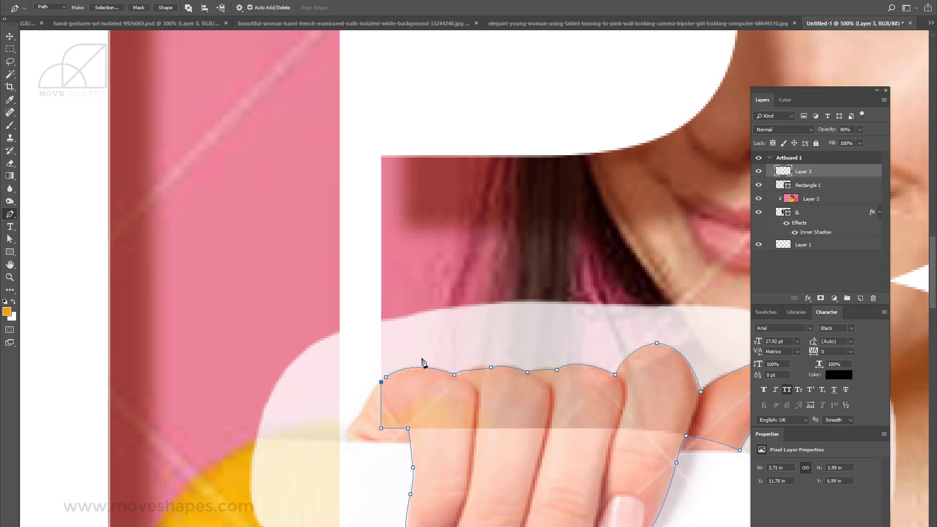
Convert the closed hand path into a selection
key("ctrl+Return")
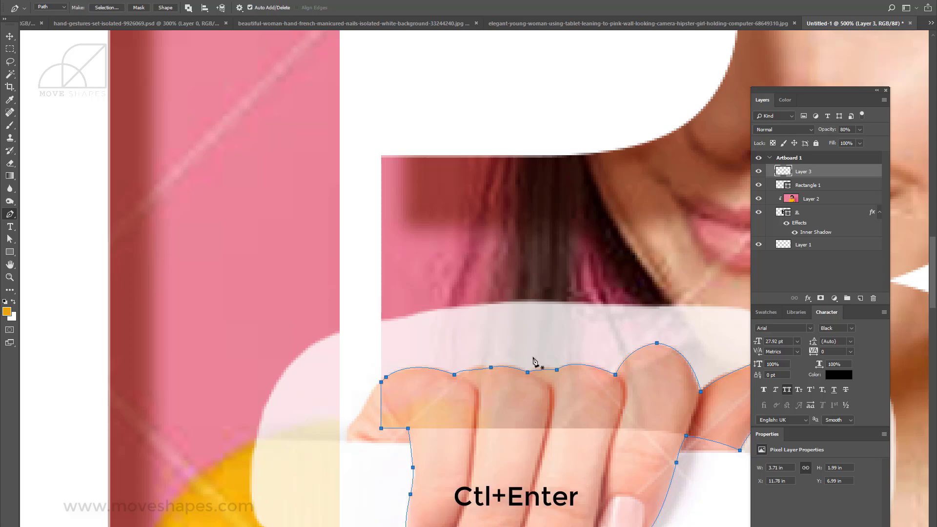
key("ctrl+Return")
key("ctrl+minus")
key("ctrl+minus")
left_click_drag(737, 267, 631, 242)
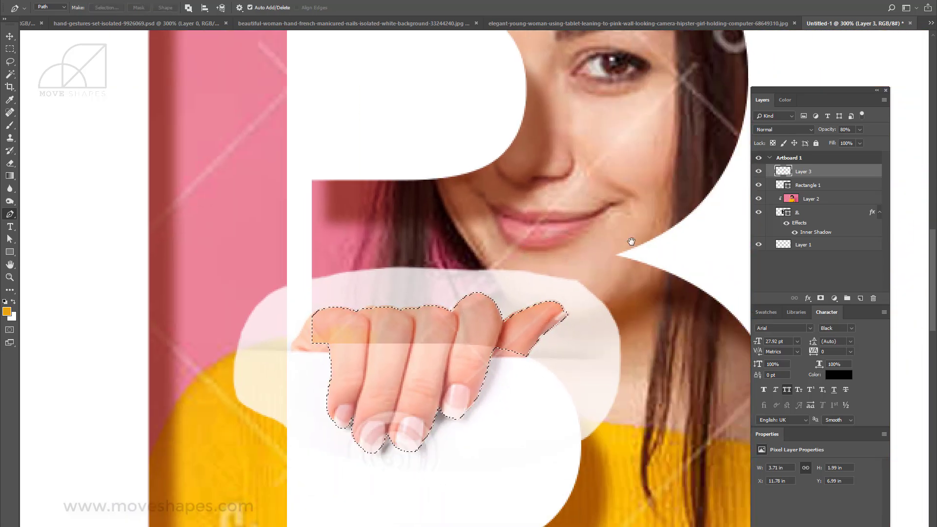
Invert the hand selection, delete the white photo background around the hand on Layer 3, and deselect
key("ctrl+shift+i")
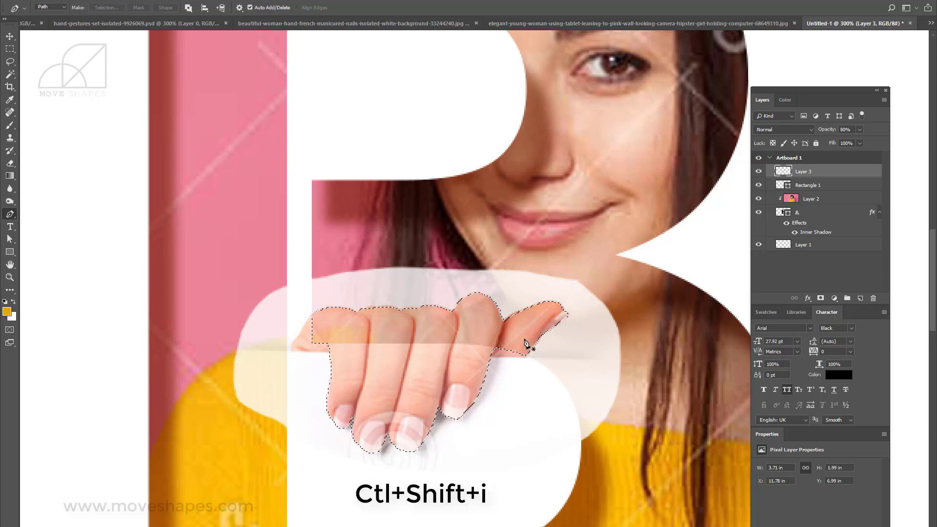
key("ctrl+minus")
key("ctrl+minus")
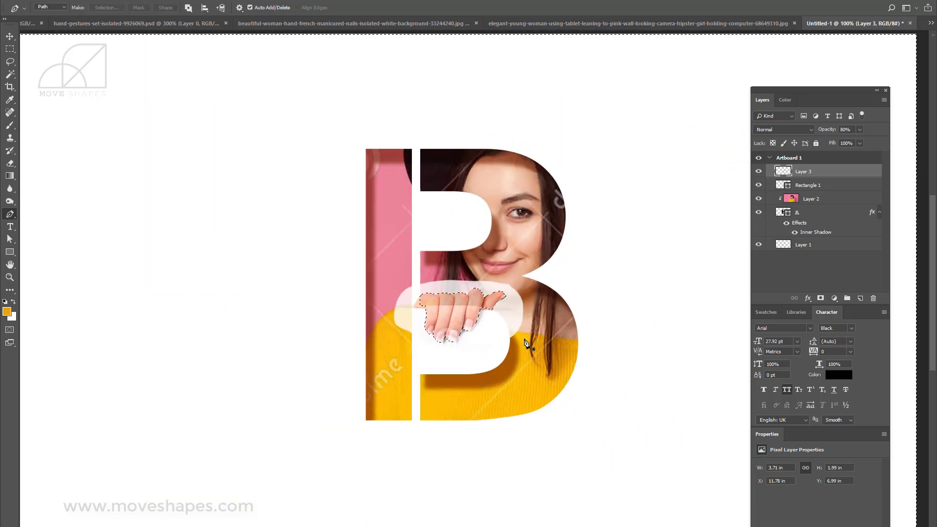
key("ctrl+plus")
key("ctrl+plus")
key("Delete")
key("ctrl+d")
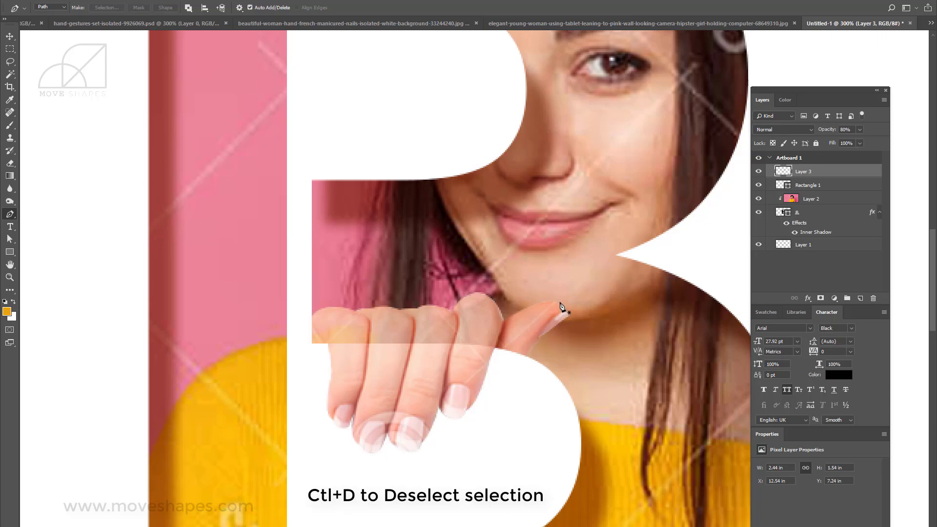
Set the cut-out hand layer's opacity to 100%
key("v")
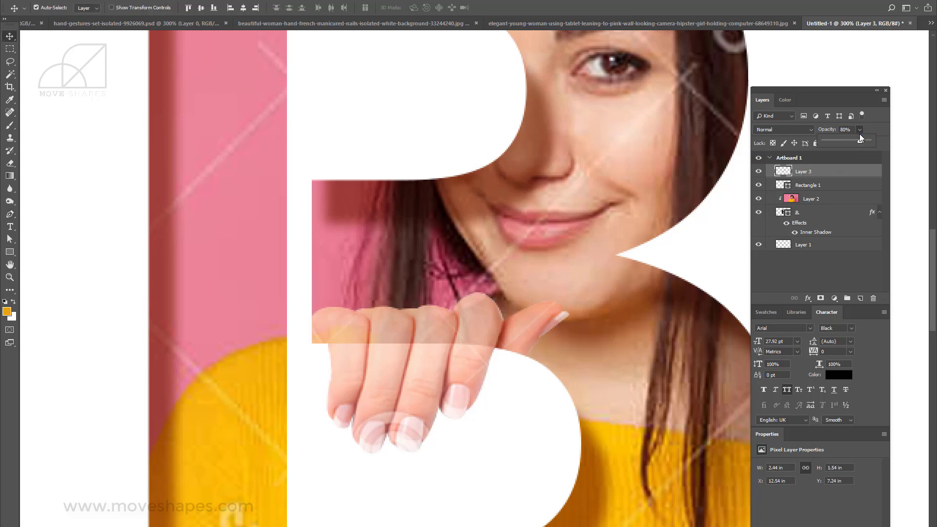
left_click_drag(859, 134, 871, 162)
key("ctrl+minus")
key("ctrl+minus")
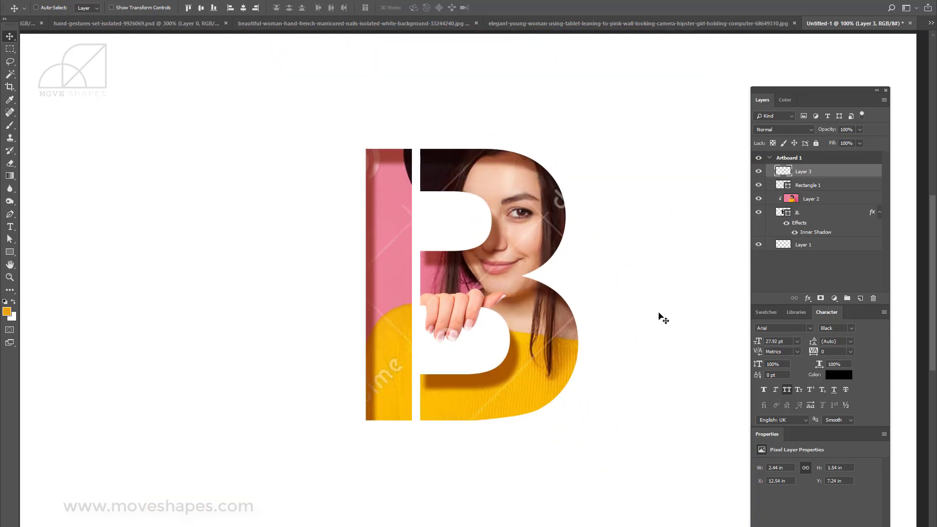
Examine the cut-out hand's edges up close and its fit within the whole letter
key("ctrl+plus")
key("ctrl+plus")
key("ctrl+plus")
key("ctrl+plus")
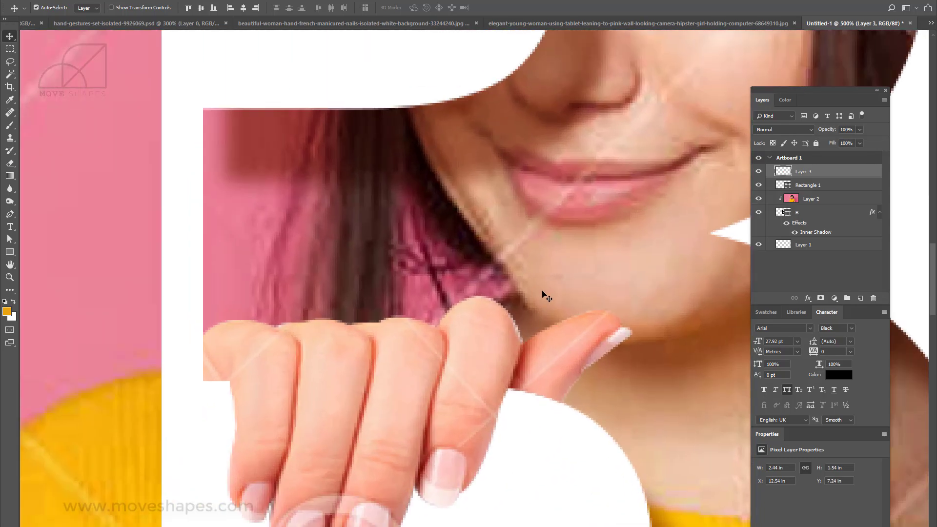
key("e")
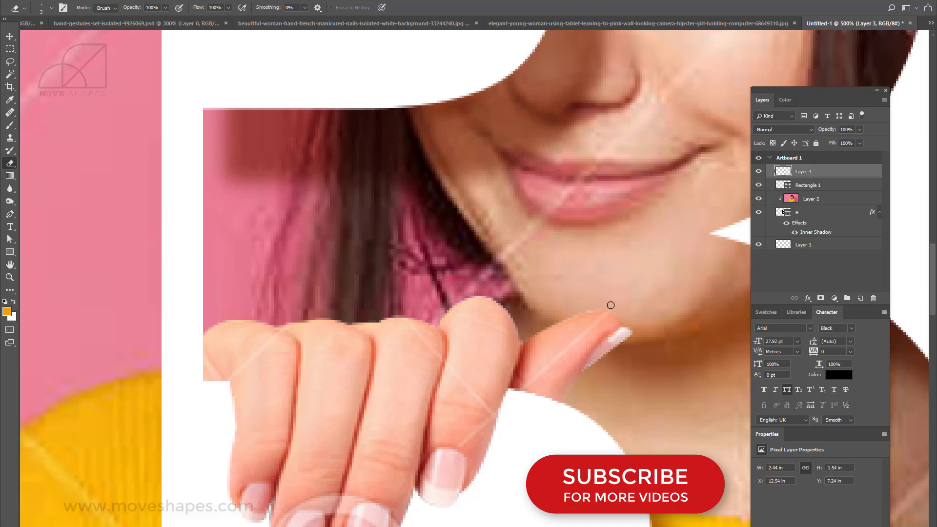
key("v")
key("ctrl+minus")
key("ctrl+minus")
key("ctrl+minus")
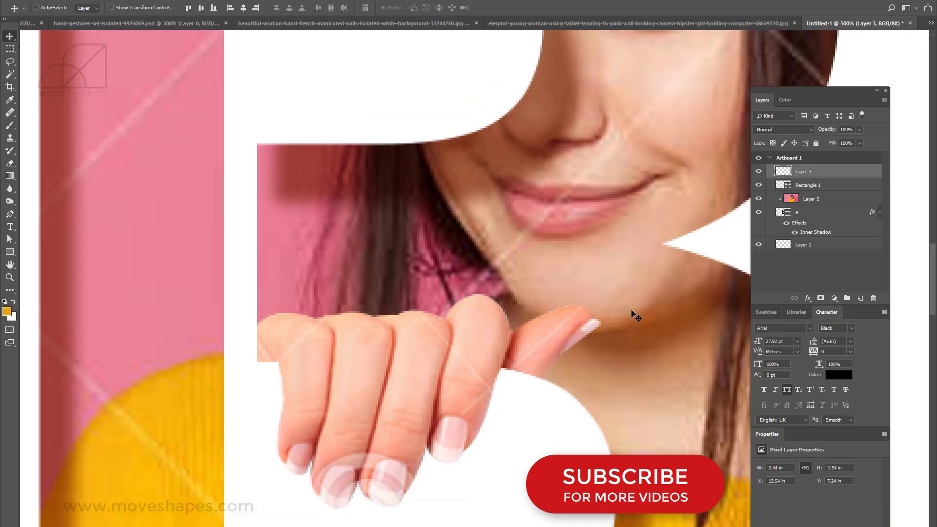
key("ctrl+minus")
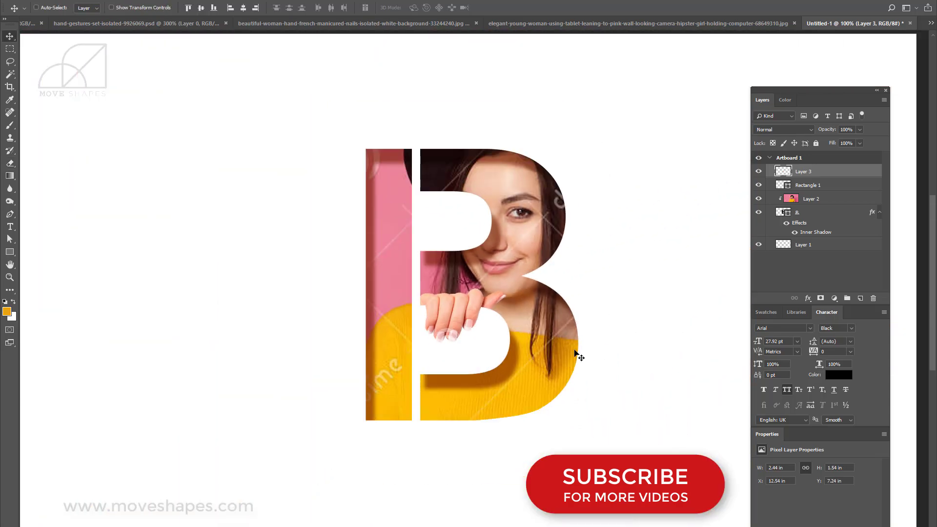
Add a drop shadow to the hand layer with a distance of 9 px
key("ctrl+plus")
key("ctrl+plus")
left_click_drag(546, 429, 498, 392)
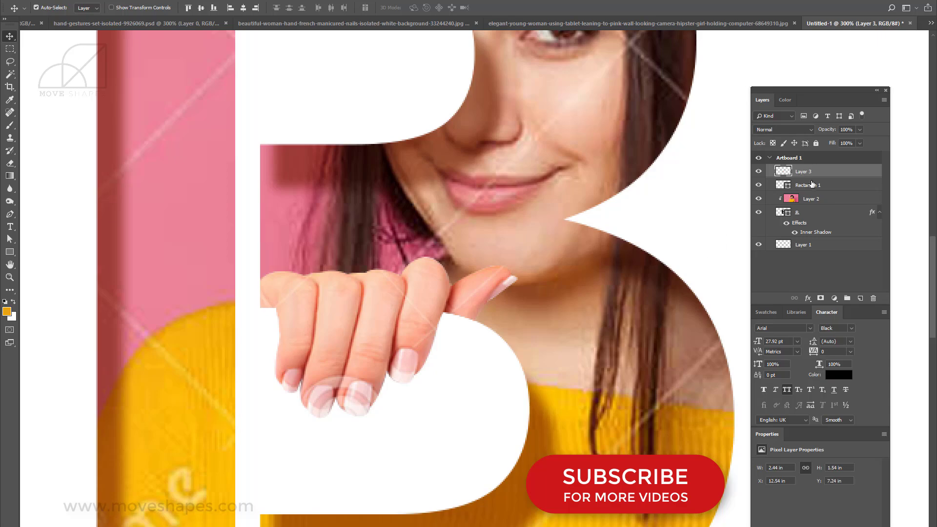
double_click(870, 174)
left_click(574, 303)
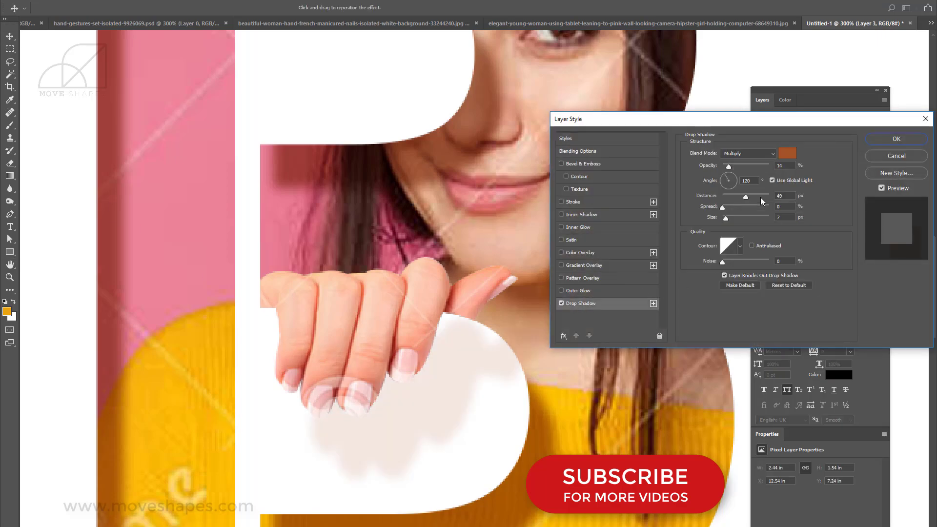
left_click_drag(746, 197, 727, 196)
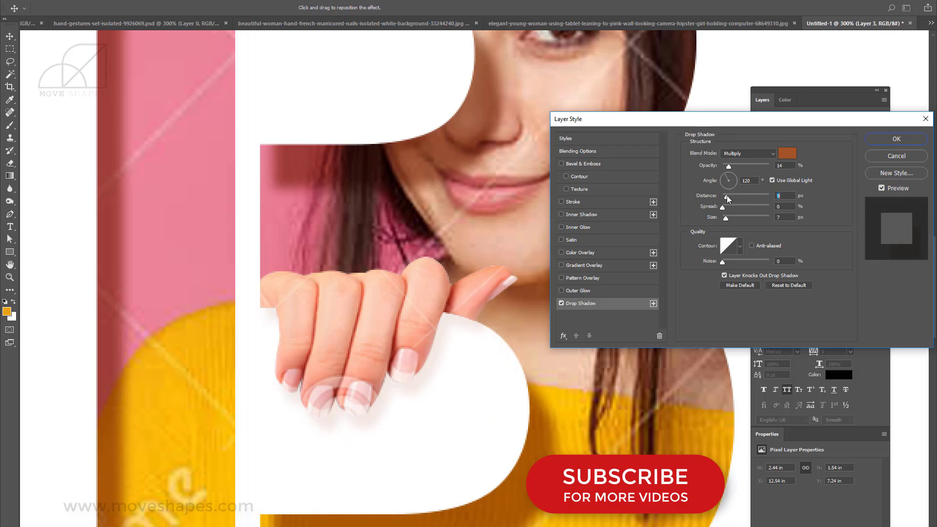
Change the hand's drop shadow colour to grey #6b6b6b, raise its opacity, and apply the layer style
left_click(787, 153)
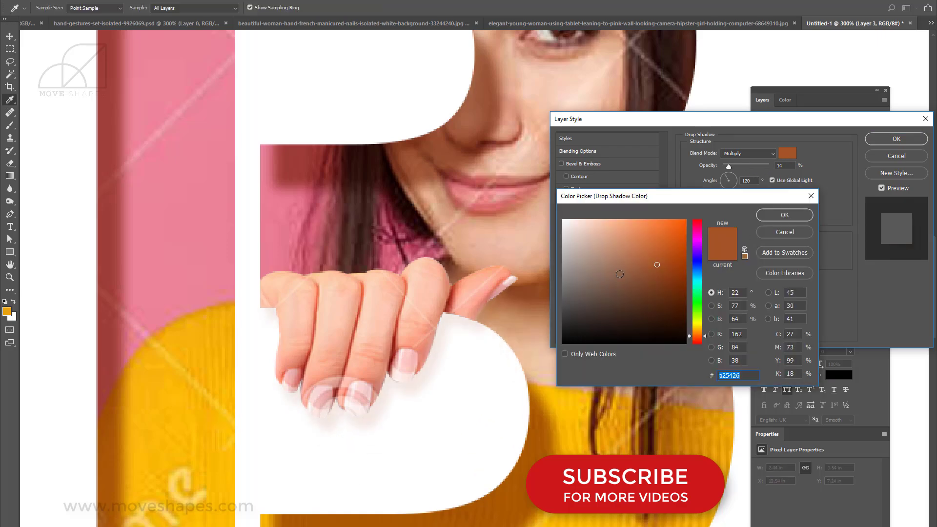
left_click(430, 393)
left_click_drag(566, 238, 562, 291)
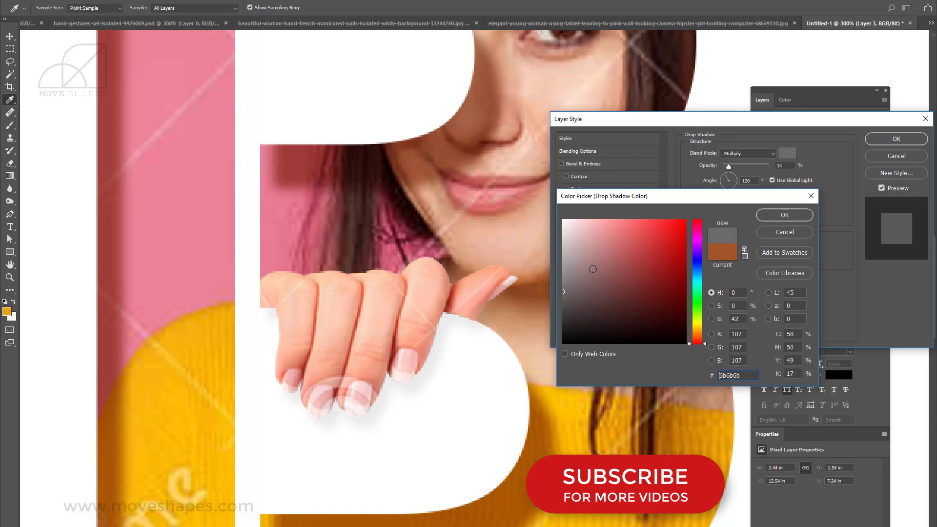
left_click(783, 214)
left_click_drag(734, 167, 739, 171)
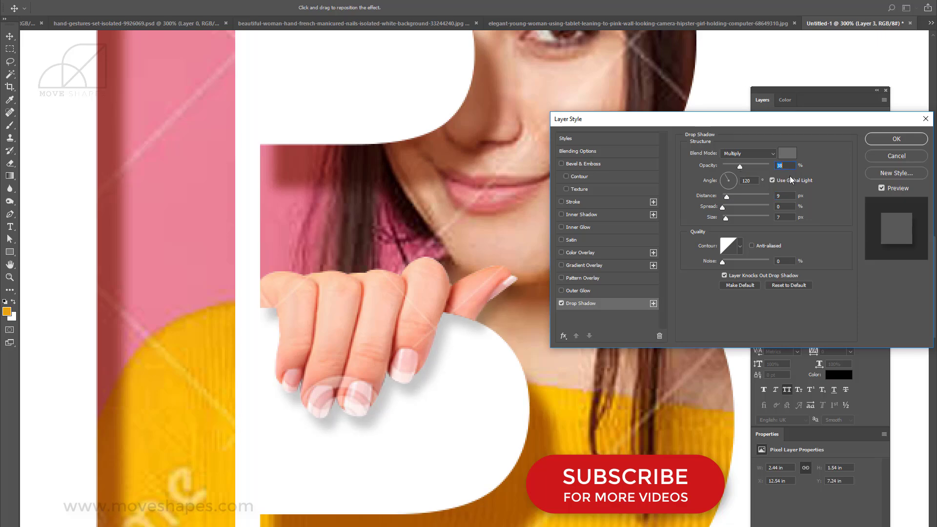
left_click(895, 140)
left_click(759, 172)
left_click(760, 172)
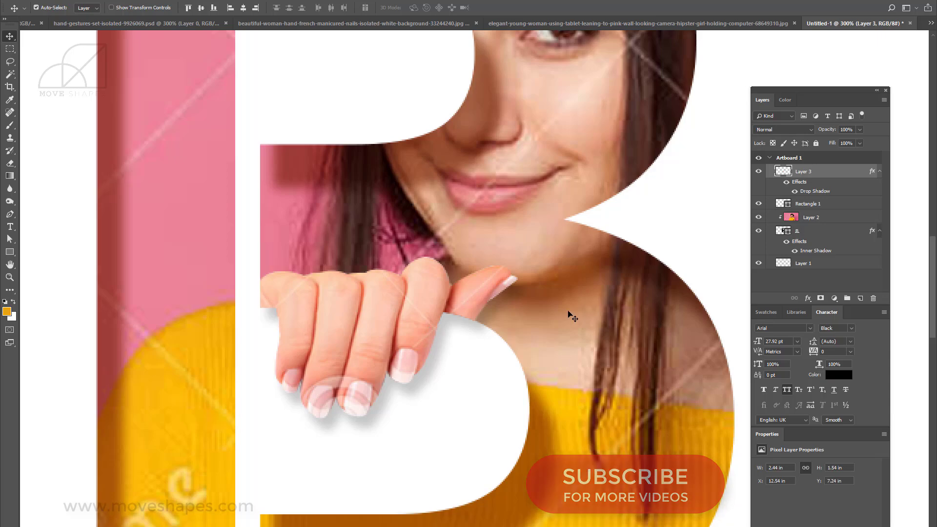
Duplicate the hand layer, turn off the copy's drop shadow, and select the original Layer 3
right_click(849, 172)
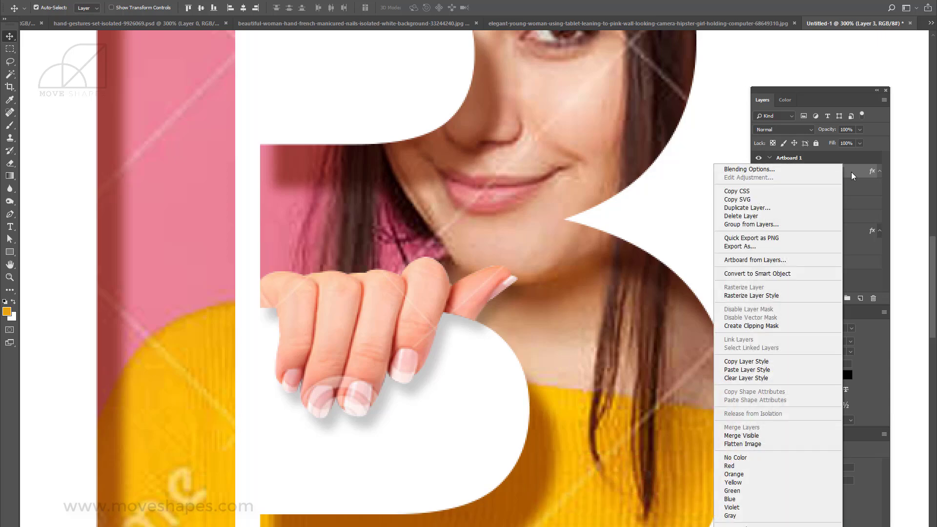
key("Escape")
key("ctrl+j")
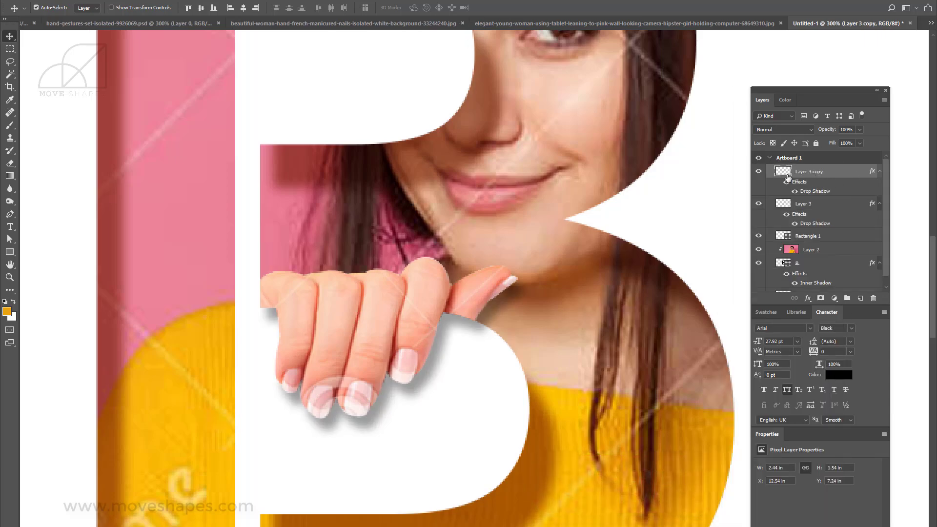
left_click(795, 191)
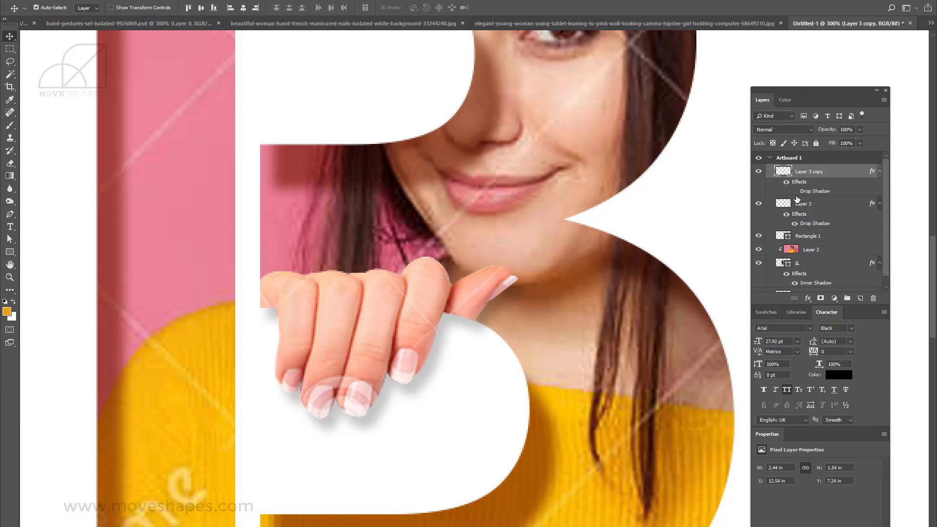
left_click(876, 171)
left_click(810, 186)
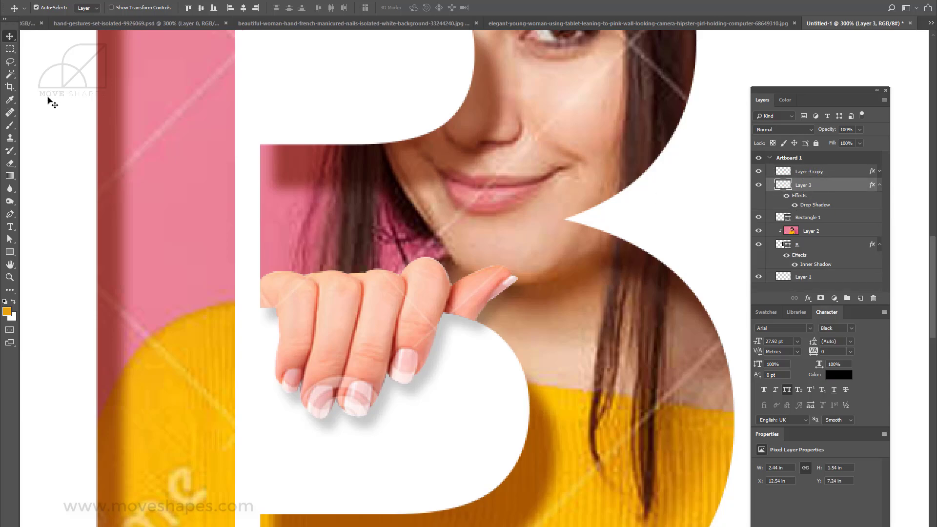
left_click(10, 48)
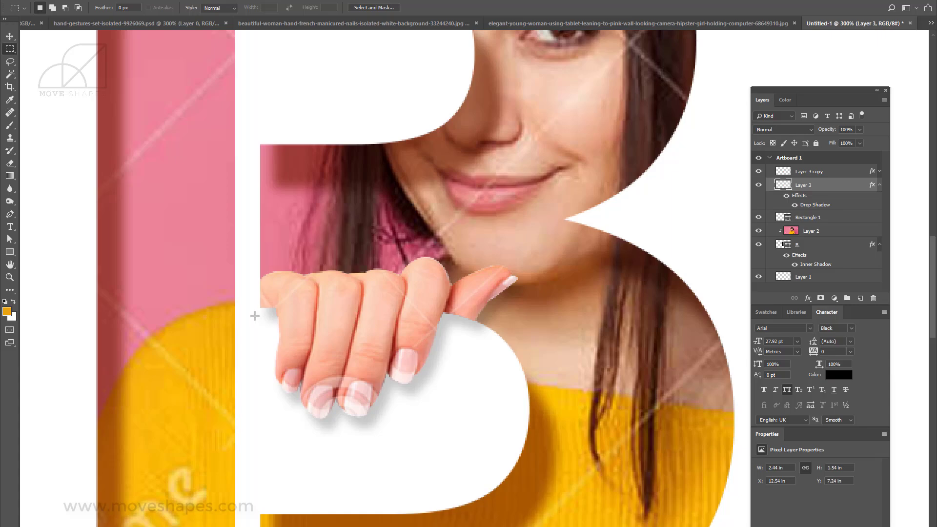
left_click_drag(255, 315, 443, 436)
left_click(405, 380)
Trace a closed path with the Pen tool along the lower counter's upper edge and around the four fingers hanging below it
left_click(10, 201)
left_click(10, 214)
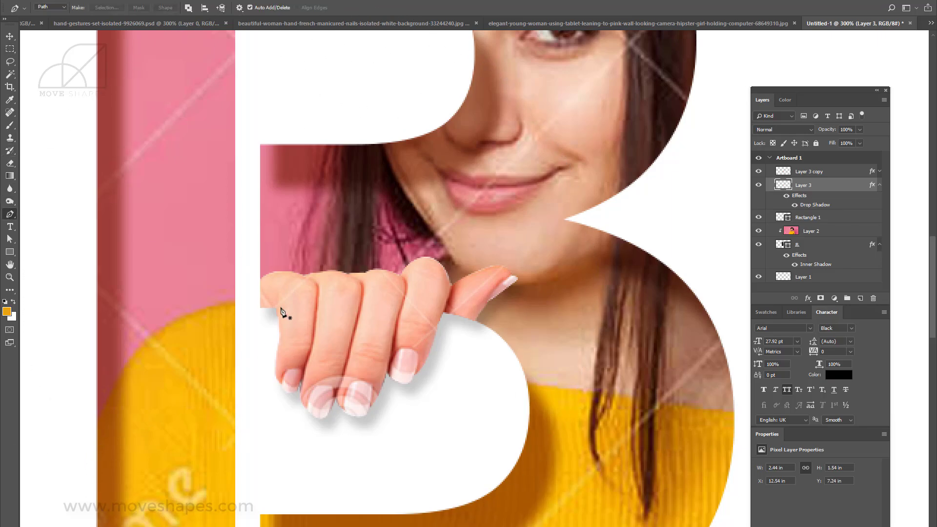
left_click(275, 310)
left_click_drag(446, 315, 463, 322)
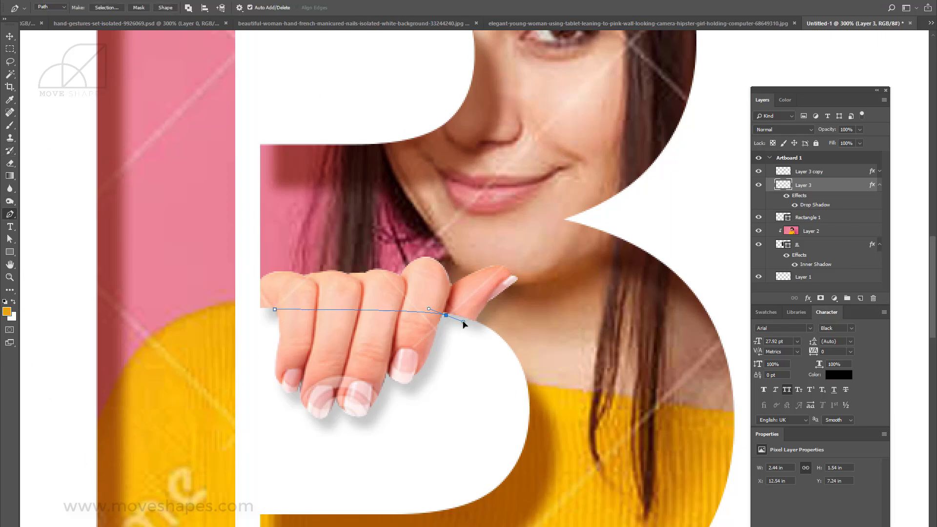
left_click(420, 442)
left_click(337, 461)
left_click(254, 442)
left_click(245, 372)
left_click(274, 309)
Convert the path to a selection and delete the part of Layer 3 outside the counter, keeping only the fingers and their shadow
key("ctrl+Return")
key("Delete")
key("ctrl+d")
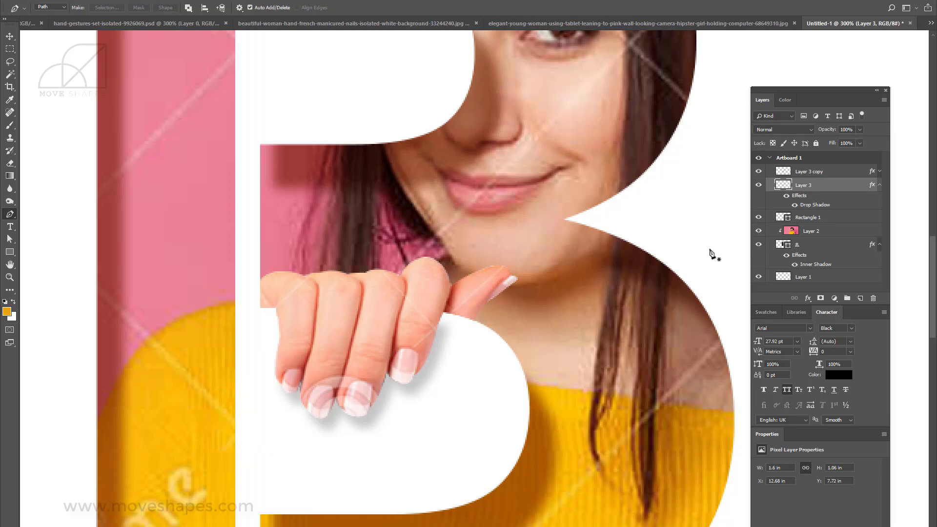
left_click(14, 37)
scroll(630, 322, "down", 5)
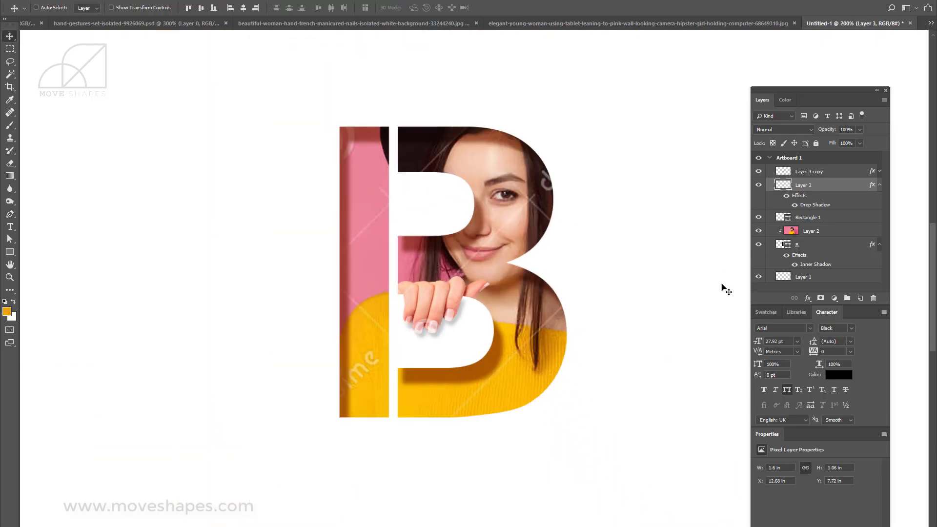
scroll(702, 370, "up", 1)
key("ctrl")
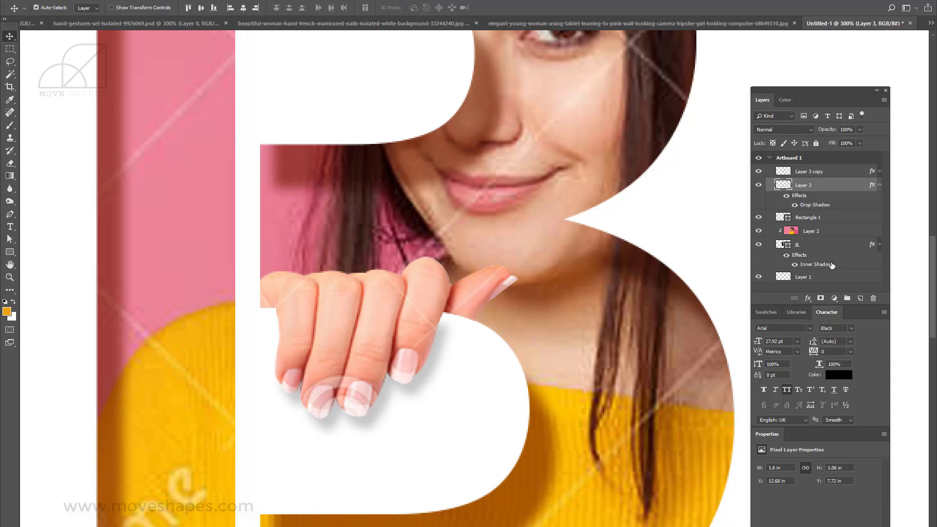
Warp Layer 3 by pulling its upper corner beside the index finger upward, and apply the transformation
key("ctrl+t")
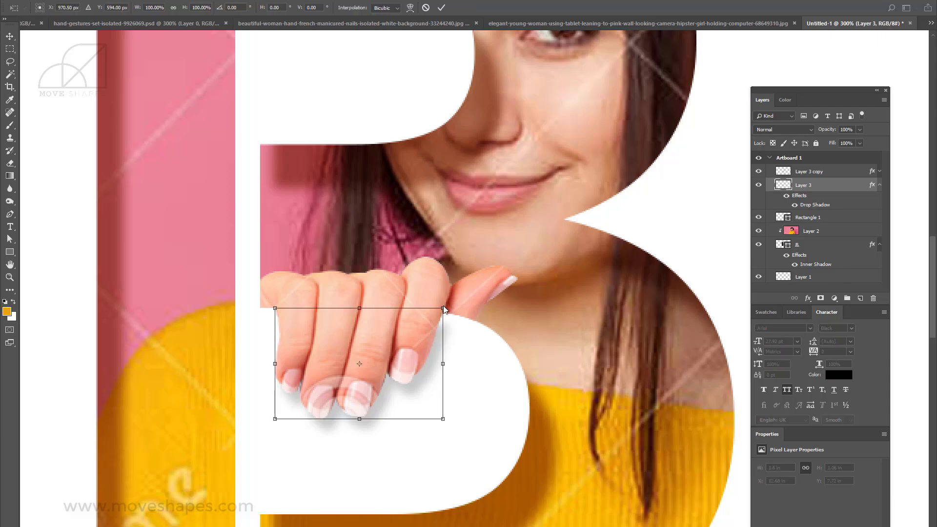
key("Escape")
key("ctrl+t")
left_click_drag(441, 326, 441, 319)
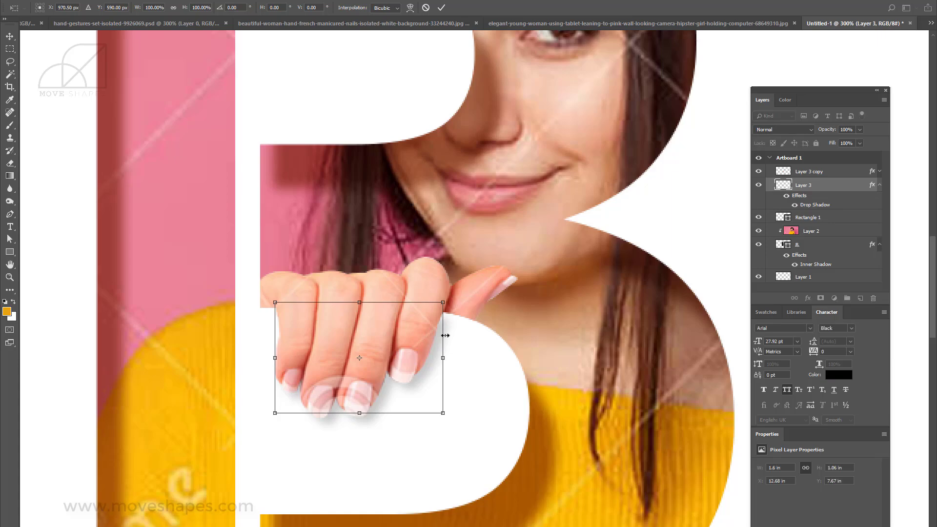
key("ctrl+z")
right_click(440, 324)
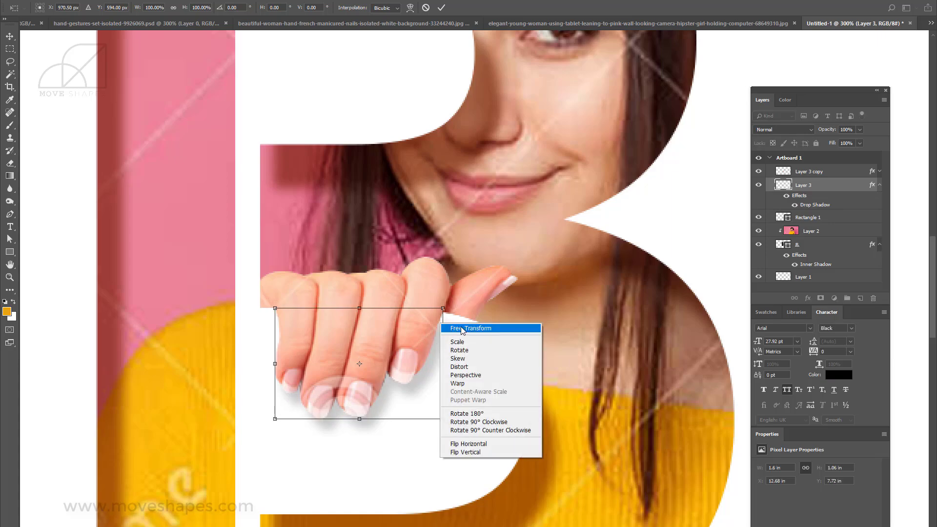
left_click(468, 383)
left_click_drag(443, 310, 441, 284)
key("Return")
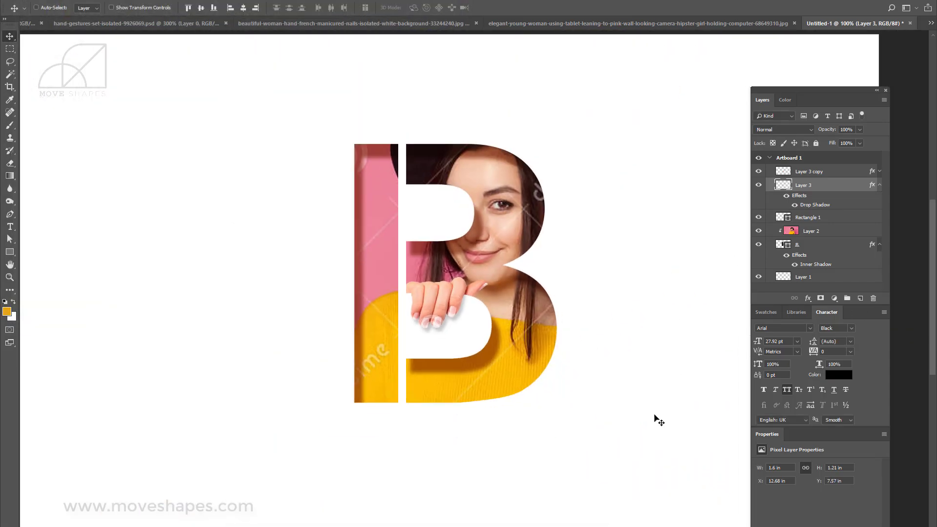
Examine the letter with the gripping hand, and view the French-manicured hand photo in its own document
key("ctrl+minus")
left_click_drag(632, 272, 632, 296)
key("ctrl+plus")
key("ctrl+plus")
left_click_drag(715, 322, 598, 345)
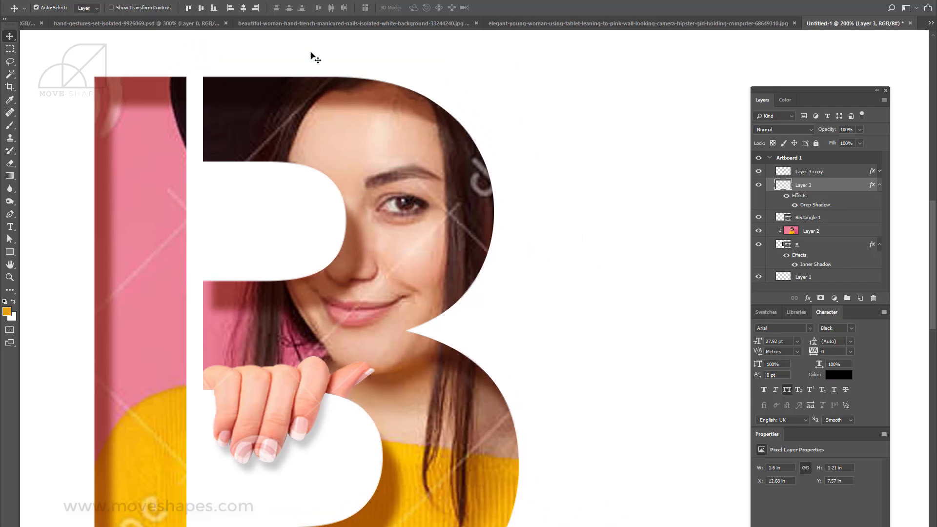
left_click(302, 23)
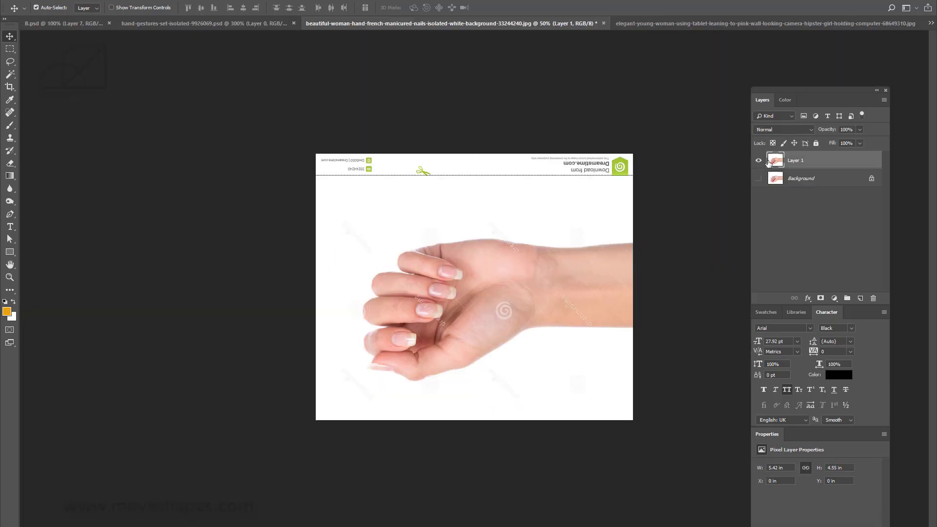
key("ctrl+plus")
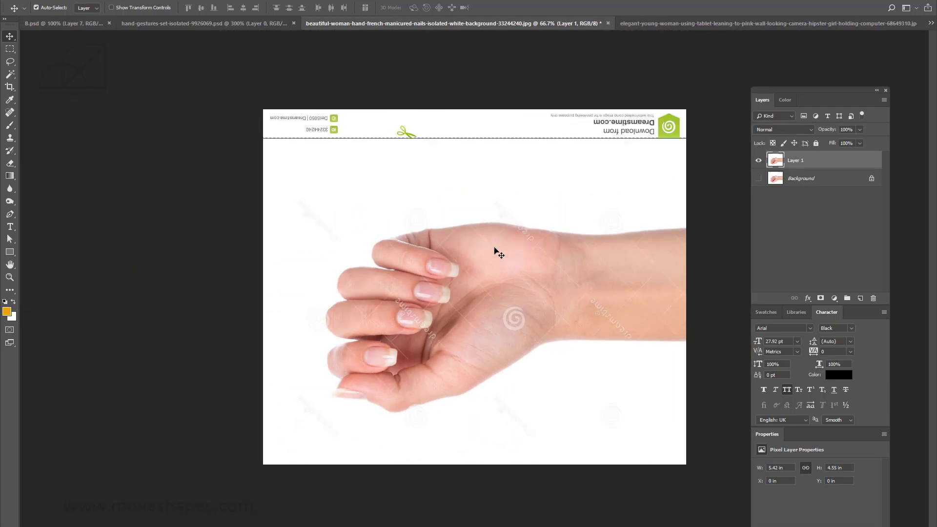
left_click_drag(498, 299, 580, 185)
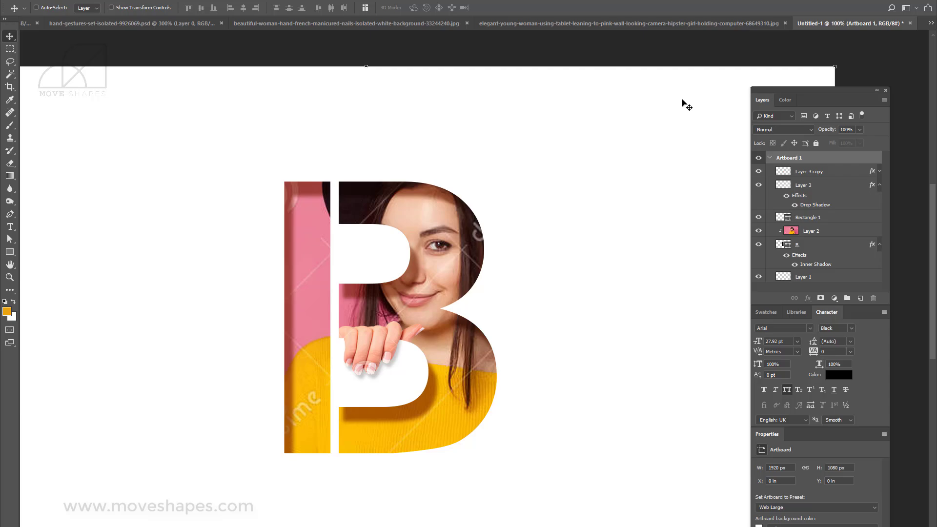
key("ctrl+0")
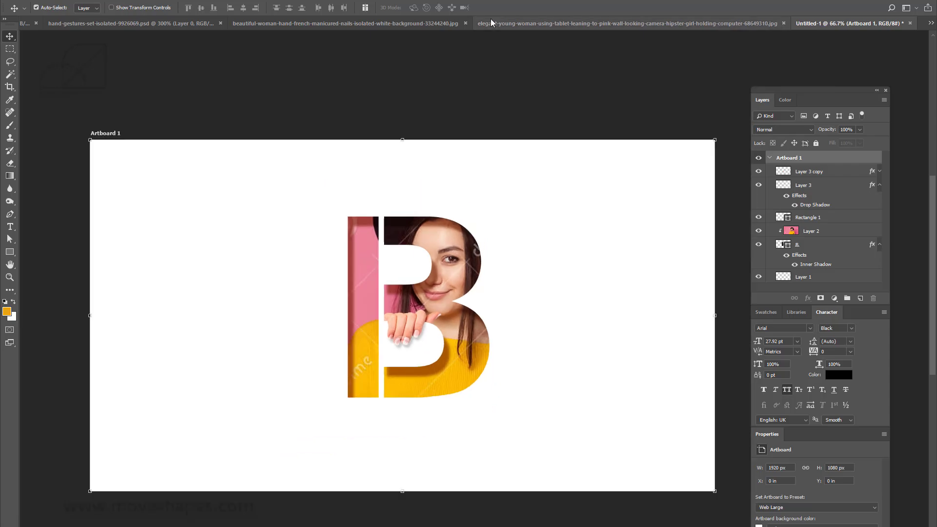
Close the source portrait document and copy the French-manicured hand photo onto the letter artboard
left_click(492, 23)
left_click(874, 23)
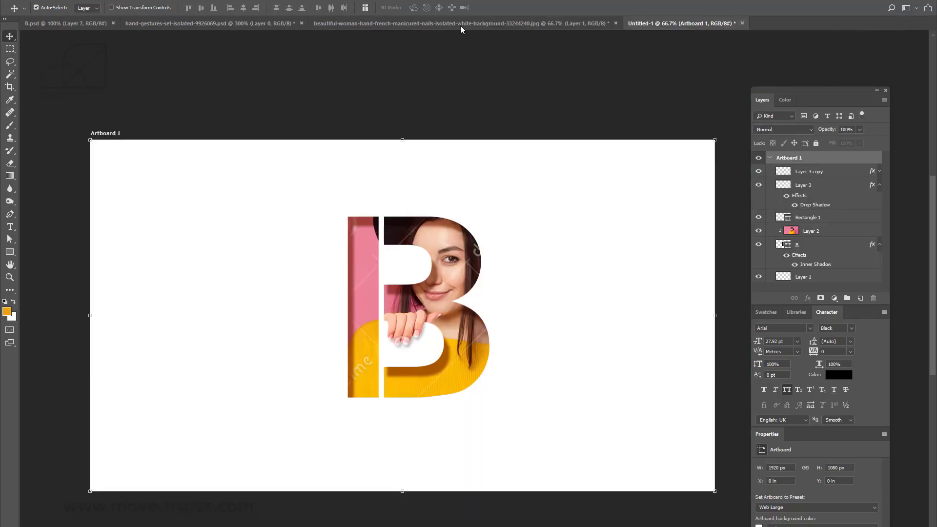
left_click(461, 25)
left_click_drag(429, 312, 482, 282)
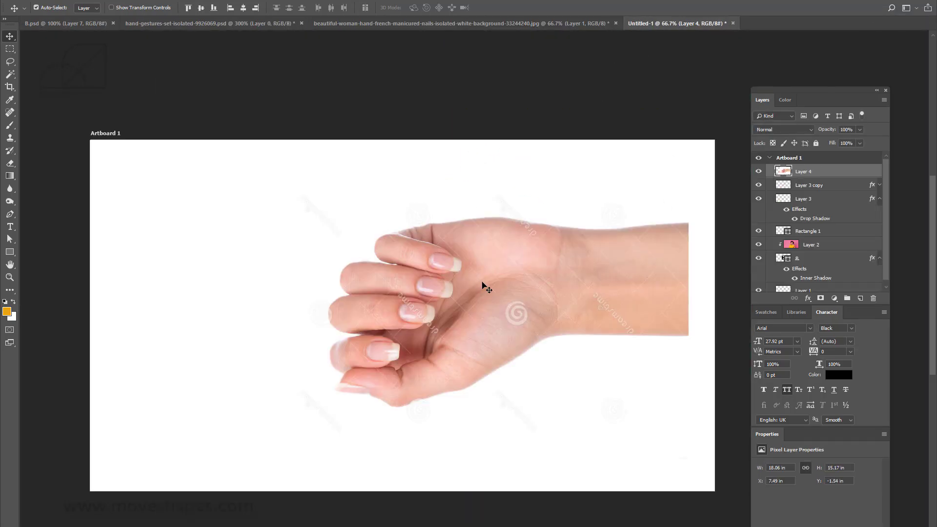
Scale the hand photo down to about 7.58 by 6.38 in and place it over the letter's upper bowl
key("ctrl+t")
left_click_drag(688, 104, 631, 211)
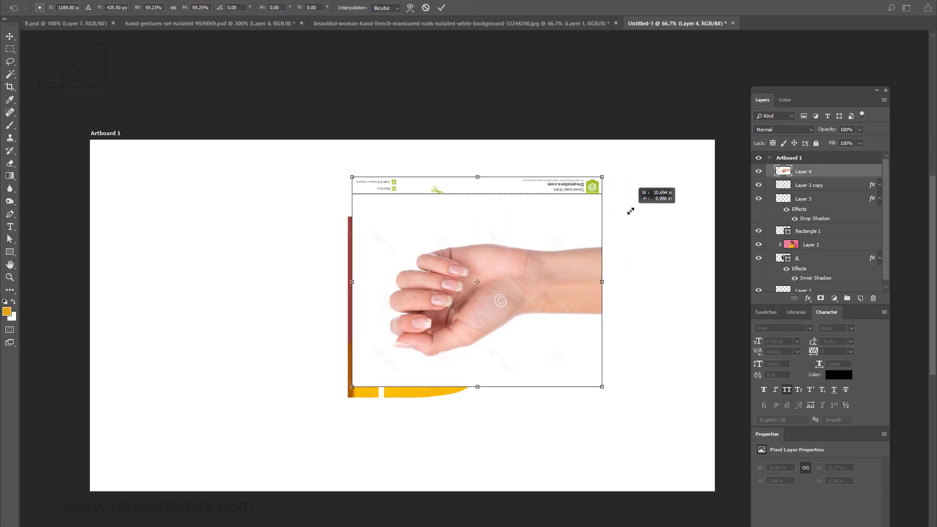
left_click_drag(458, 300, 504, 281)
left_click_drag(655, 146, 624, 184)
left_click_drag(533, 261, 504, 267)
key("Return")
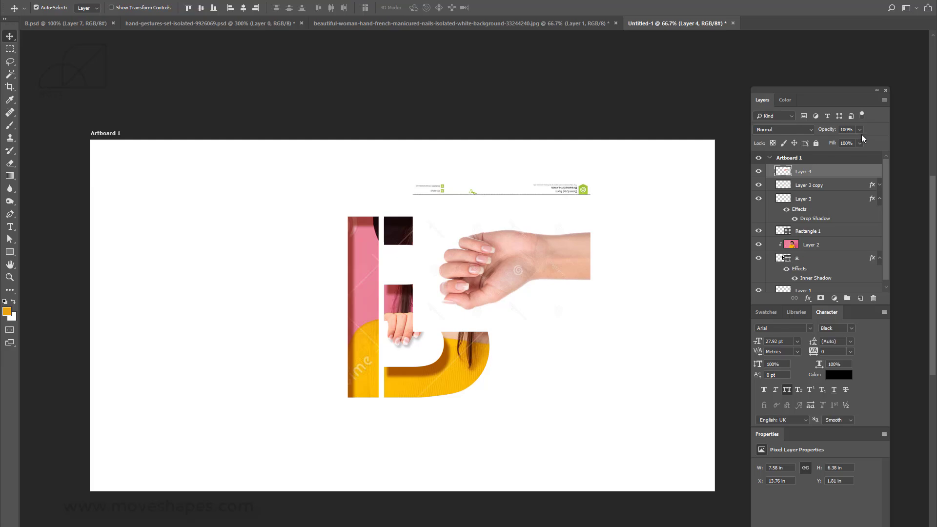
Lower Layer 4's opacity to 37% and scale the hand down further to about 4.88 by 4.1 in over the upper bowl's outer edge
left_click_drag(850, 139, 831, 142)
key("ctrl+plus")
key("ctrl+plus")
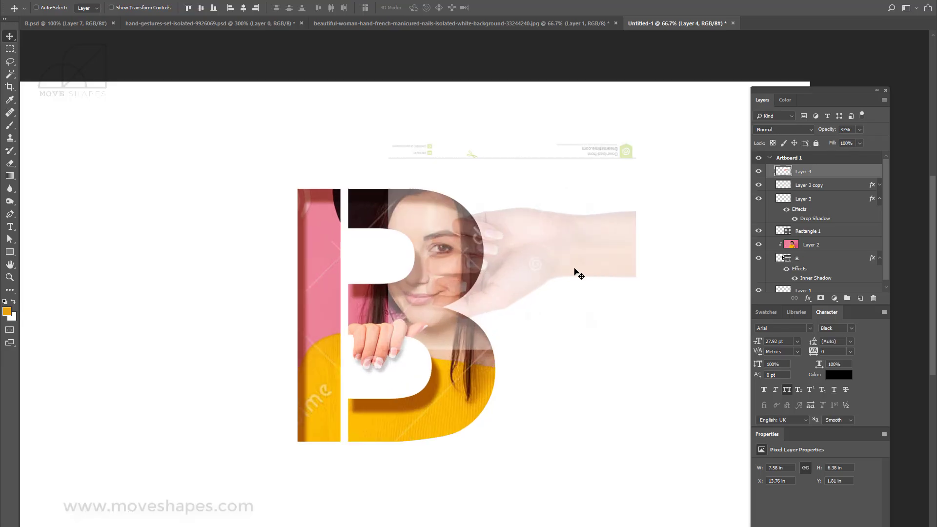
key("ctrl+t")
left_click_drag(290, 428, 391, 349)
left_click_drag(594, 211, 555, 262)
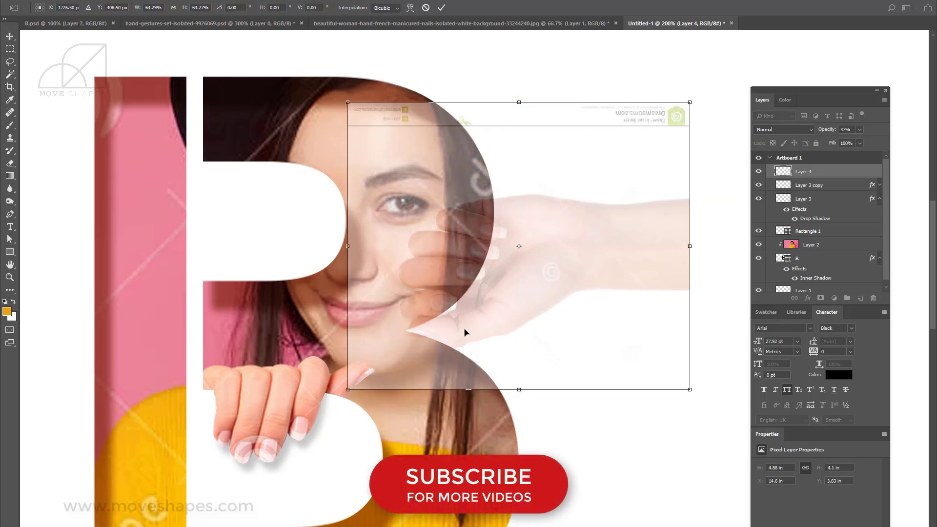
Scale the hand to about 58%, rotate it about 11.5° clockwise, and position its fingers gripping the upper bowl's outer edge
left_click_drag(346, 391, 362, 378)
left_click_drag(576, 269, 577, 288)
left_click_drag(688, 397, 667, 437)
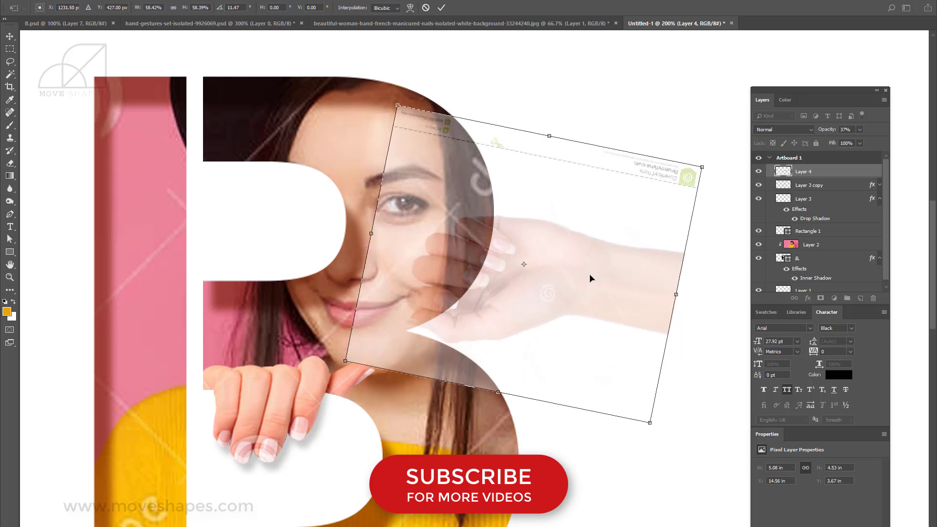
left_click_drag(591, 278, 596, 284)
key("Return")
key("ctrl+plus")
key("ctrl+plus")
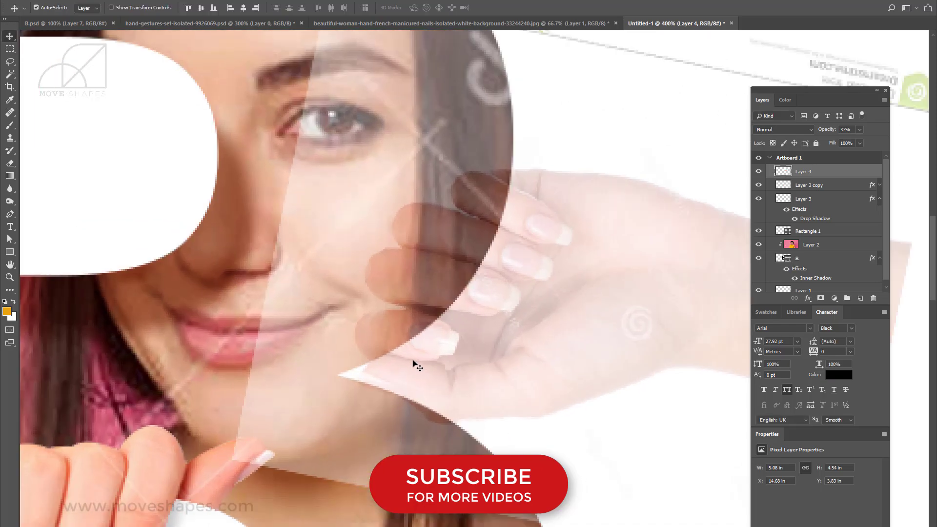
left_click_drag(432, 361, 435, 361)
key("Down")
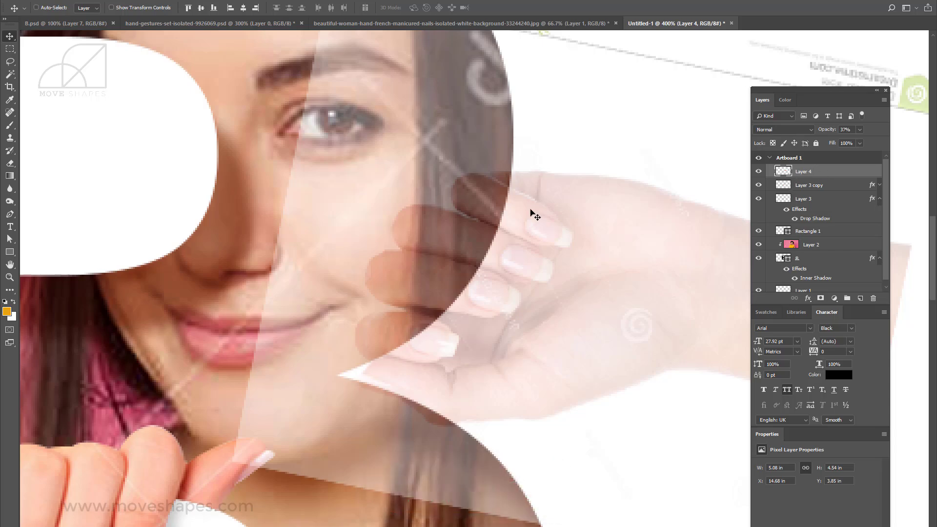
Start a path with the Pen tool just above the notch between the bowls and trace around the lowest finger's tip
key("ctrl+plus")
left_click(11, 214)
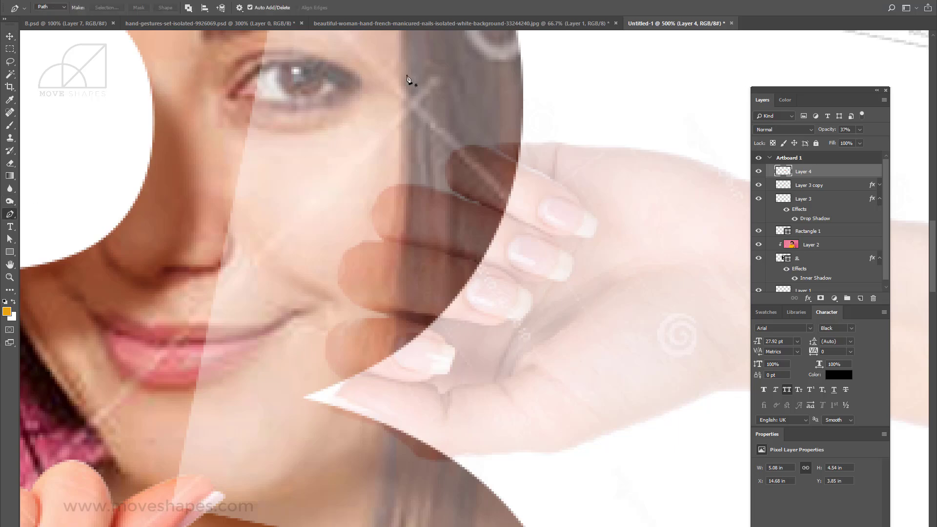
left_click(345, 379)
left_click_drag(378, 367, 375, 360)
left_click(362, 369, "alt")
left_click_drag(421, 382, 419, 325)
left_click(421, 382, "alt")
left_click(452, 360, "alt")
left_click(445, 343, "alt")
left_click(428, 327, "alt")
Continue the path around the nails of the other three fingers and over the uppermost finger's knuckle
left_click(440, 316)
left_click_drag(506, 318, 539, 232)
left_click(506, 318, "alt")
left_click(531, 306, "alt")
left_click(518, 286, "alt")
left_click(511, 276)
left_click(550, 279, "alt")
left_click(572, 269, "alt")
left_click_drag(574, 233, 548, 232)
left_click(574, 232, "alt")
left_click(596, 227, "alt")
left_click(584, 208, "alt")
left_click(582, 270, "alt")
key("ctrl+z")
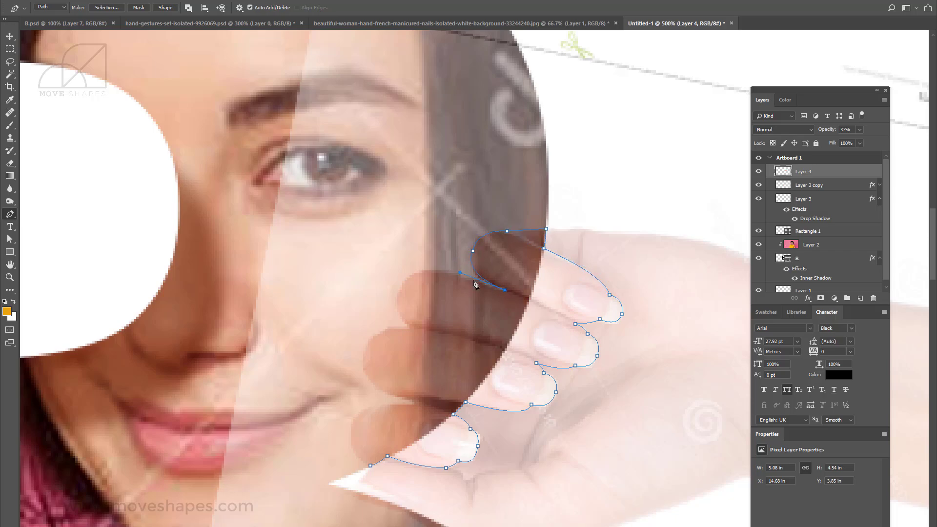
Trace the outer knuckles of the three lower fingers and close the path at its start
left_click(444, 272, "alt")
left_click_drag(399, 290, 432, 338)
left_click(400, 289, "alt")
left_click(412, 329, "alt")
left_click_drag(415, 331, 557, 251)
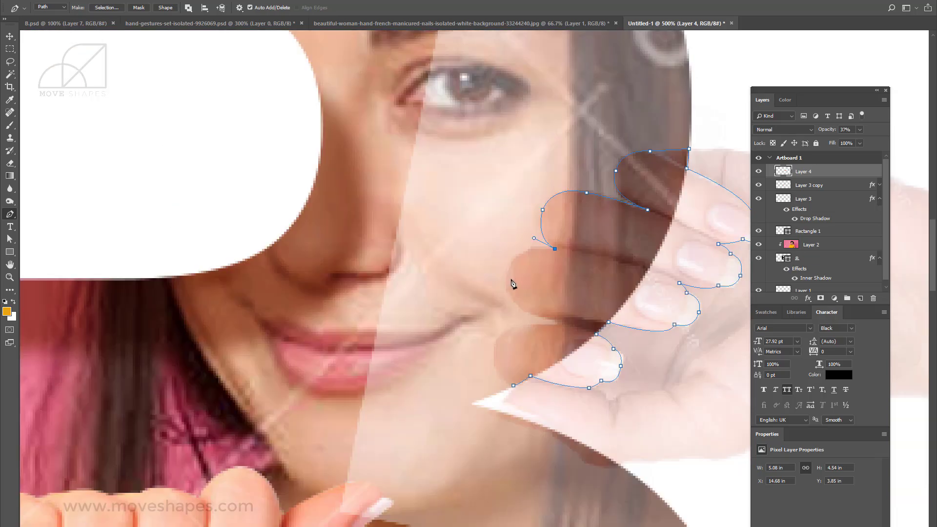
left_click(506, 273, "alt")
left_click_drag(506, 273, 581, 330)
left_click_drag(494, 344, 538, 399)
Convert the path to a selection, duplicate the selected fingers onto a new layer, and delete the original Layer 4
key("ctrl+Return")
key("ctrl+minus")
key("ctrl+minus")
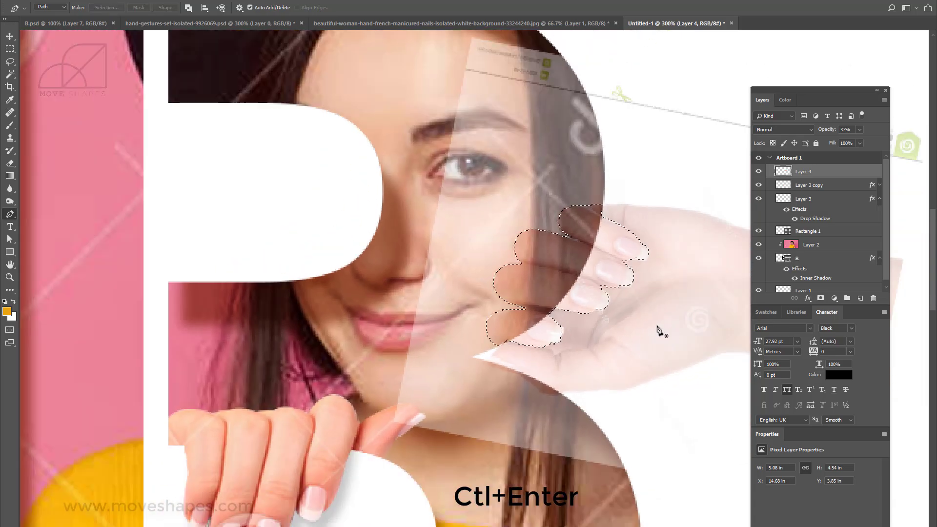
left_click_drag(682, 210, 483, 248)
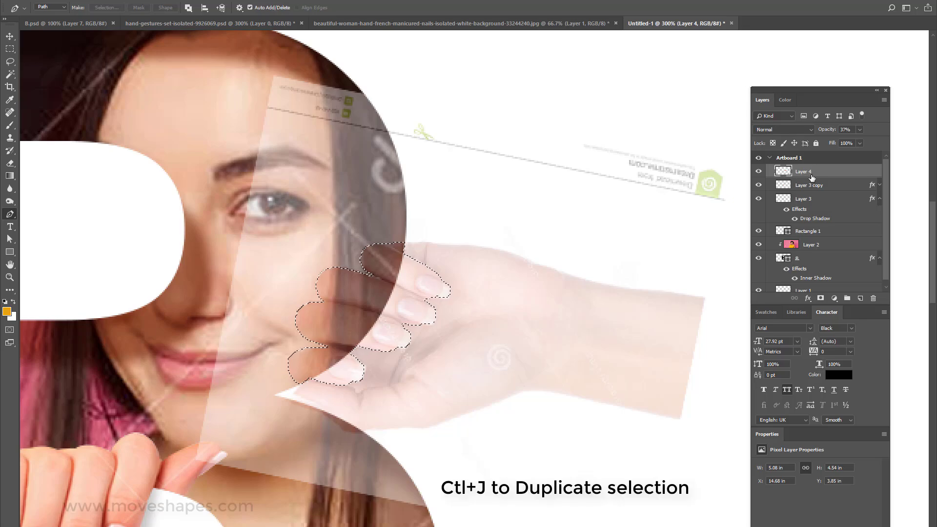
key("ctrl+j")
key("Delete")
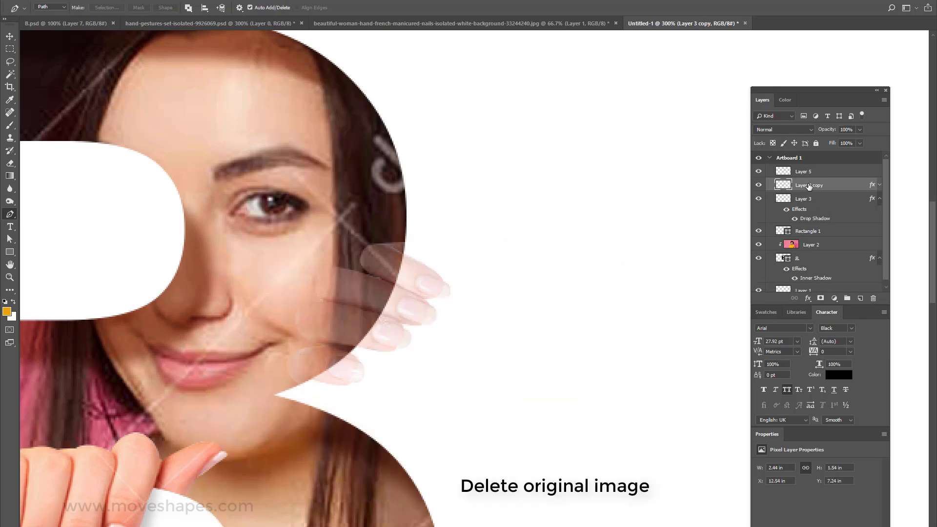
Restore the cut-out fingers layer, Layer 5, to 100% opacity and check it against the whole letter
left_click(803, 171)
left_click_drag(862, 130, 890, 143)
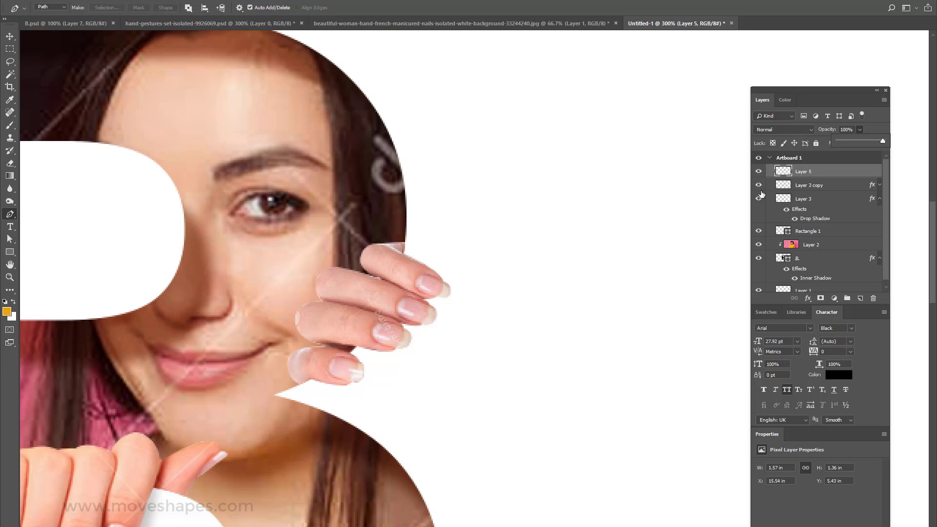
left_click(10, 36)
scroll(475, 234, "down", 2)
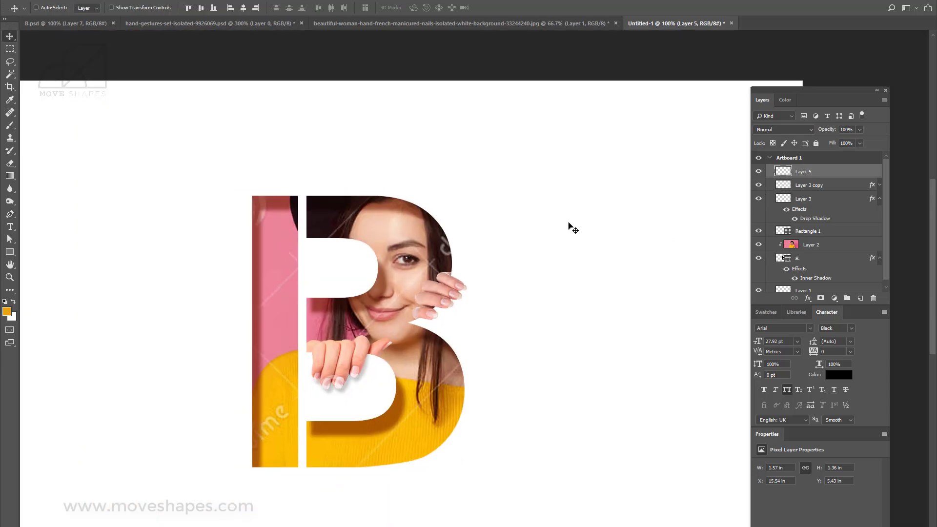
scroll(559, 236, "up", 2)
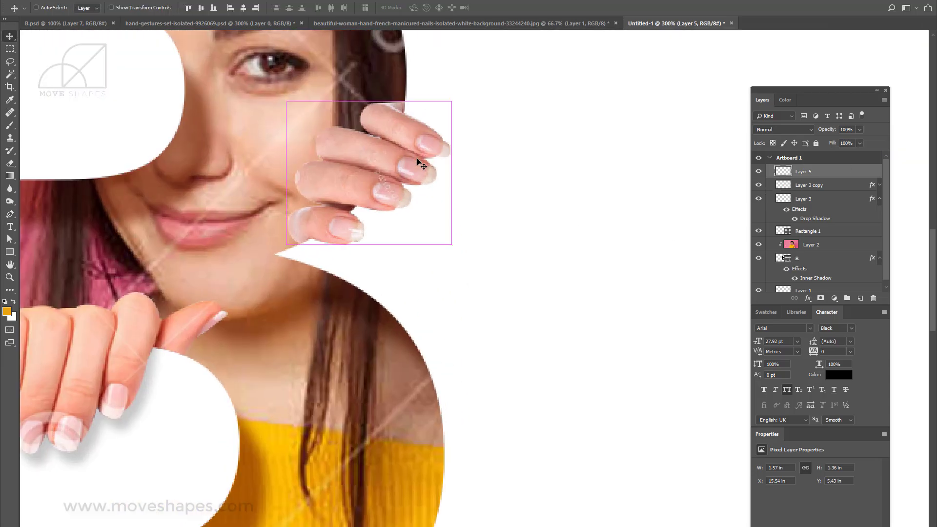
Add a Drop Shadow to Layer 5, keeping the shadow colour at #6b6b6b
key("ctrl+plus")
left_click_drag(386, 194, 563, 250)
left_click_drag(561, 306, 599, 323)
double_click(874, 178)
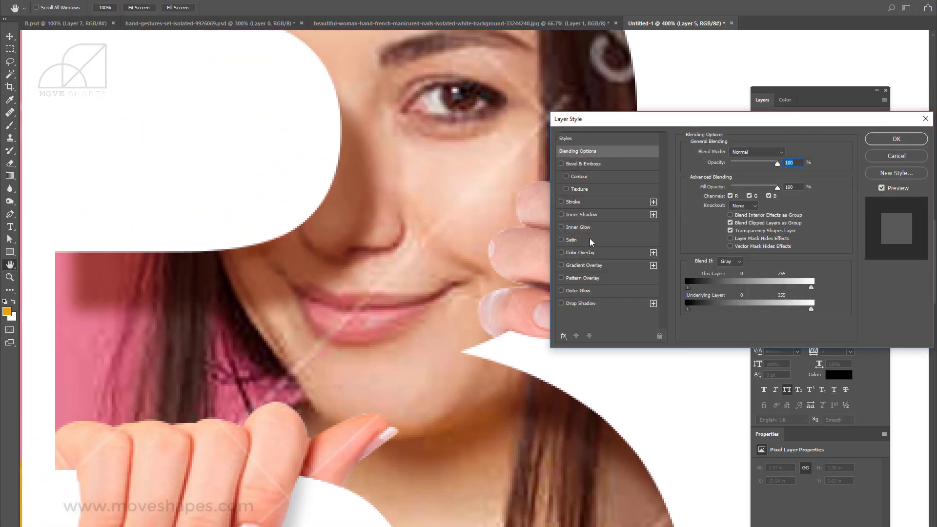
left_click_drag(727, 122, 222, 125)
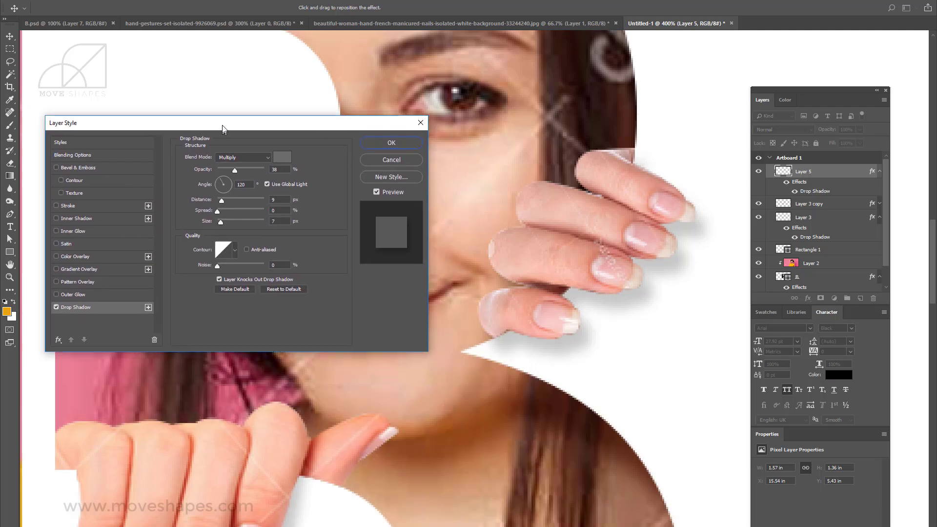
left_click(283, 156)
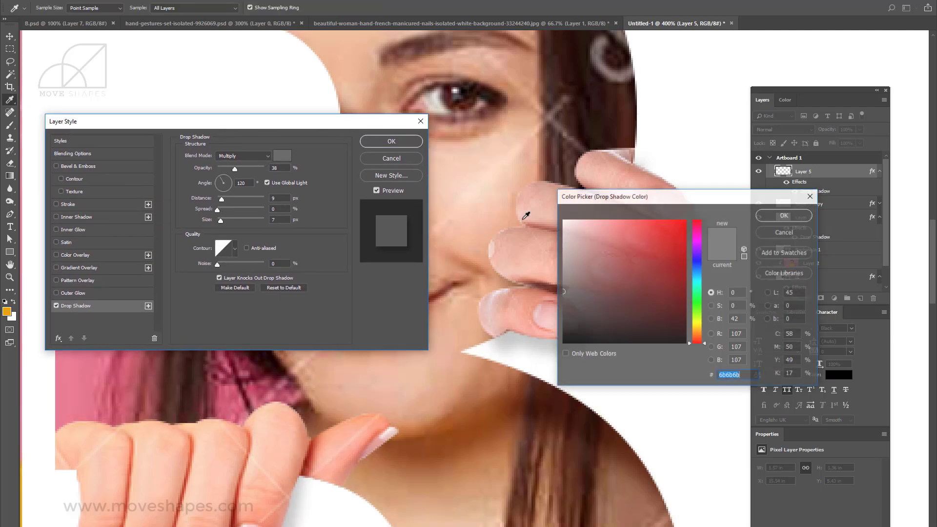
left_click_drag(736, 208, 788, 338)
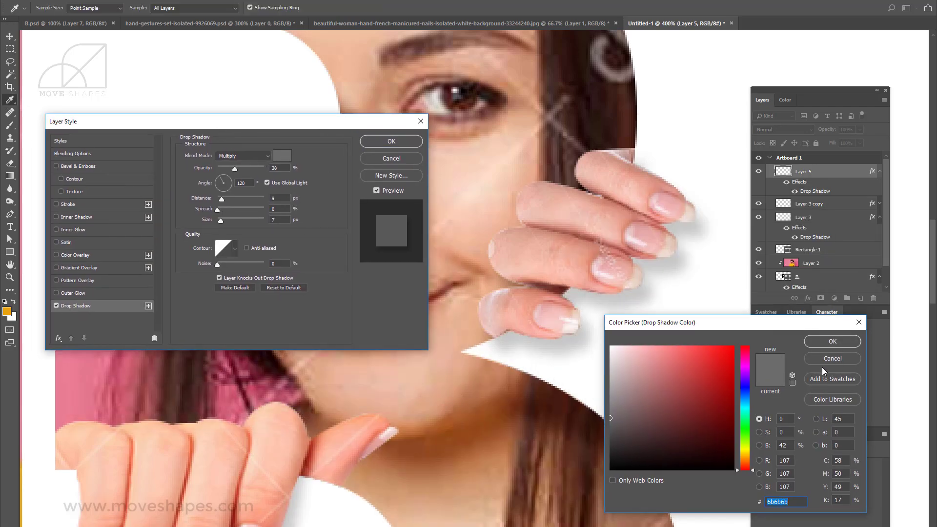
left_click(833, 342)
Set the drop shadow's opacity to 41%, aim its light from the upper side so it falls below the fingers, and apply the style
left_click_drag(237, 165, 230, 188)
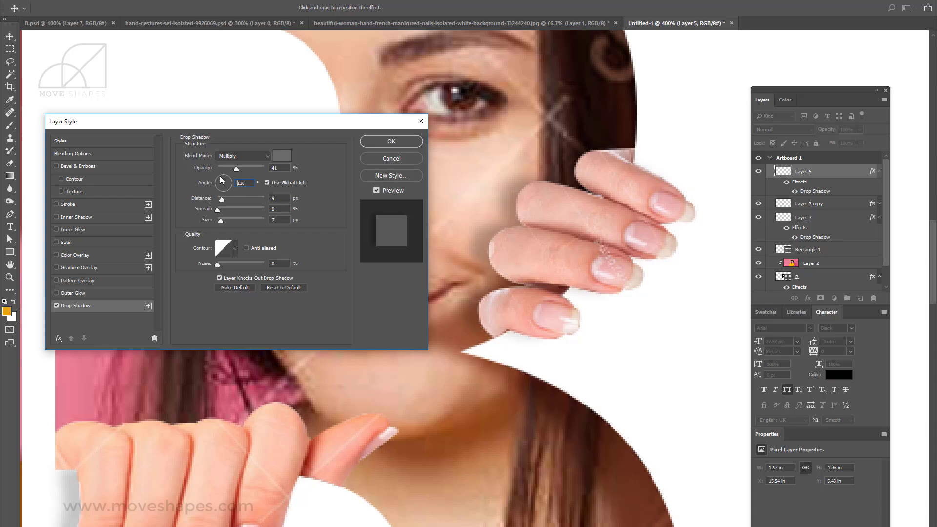
left_click(220, 176)
key("Return")
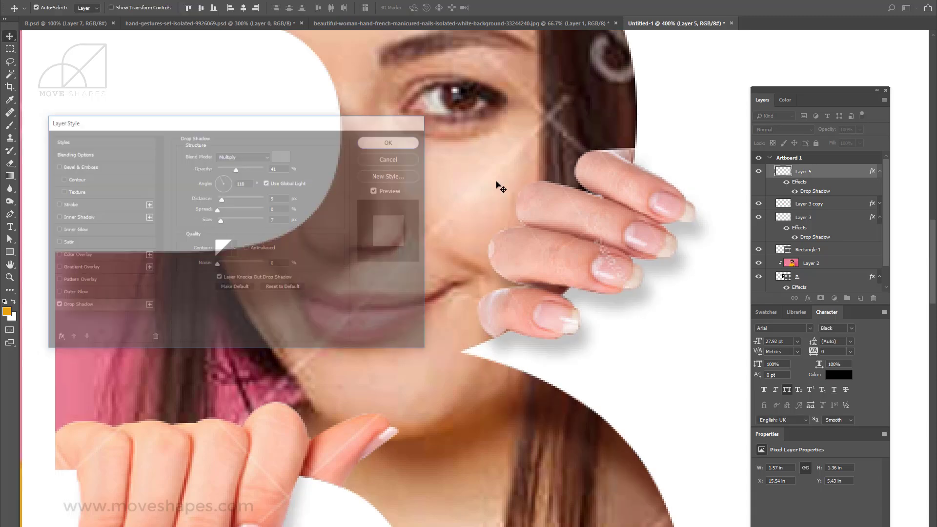
Add the text "LETTER" on the artboard above the letter B
key("ctrl+minus")
key("ctrl+minus")
key("ctrl+minus")
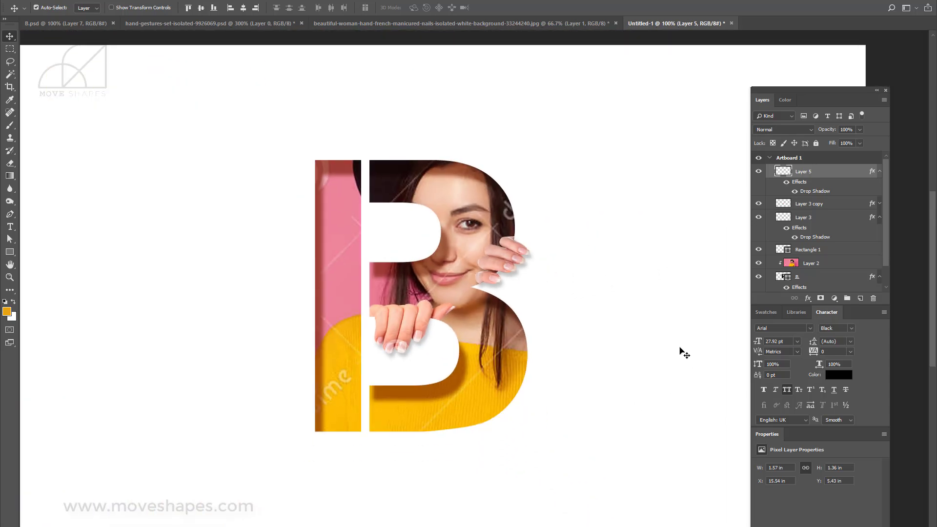
left_click_drag(621, 205, 604, 227)
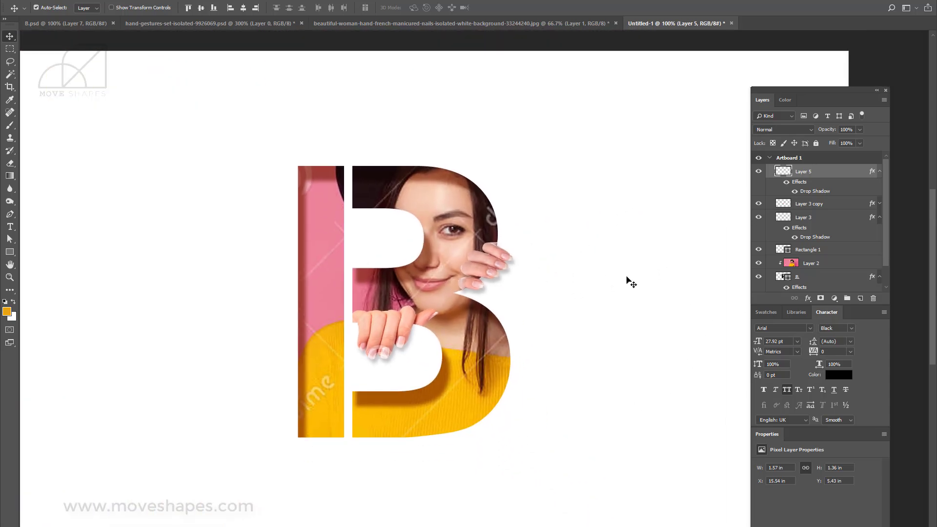
left_click(10, 227)
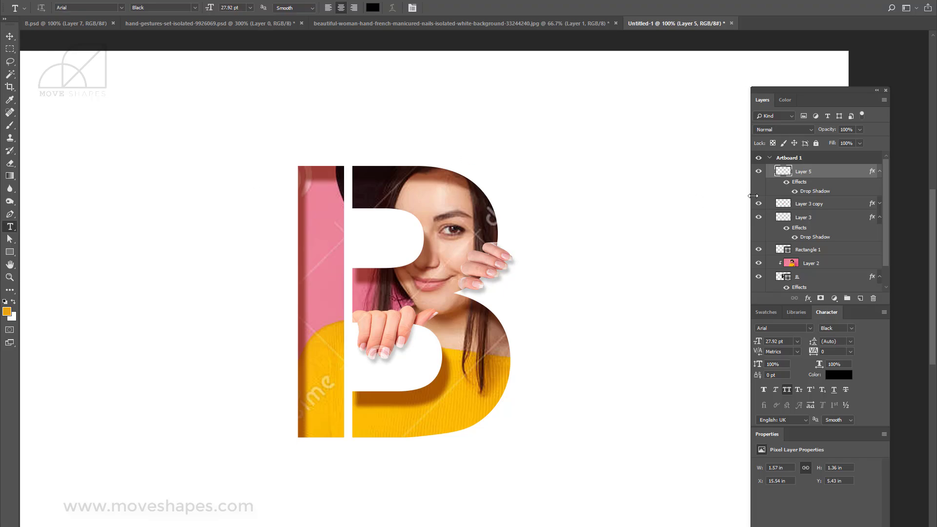
left_click(770, 158)
left_click(353, 120)
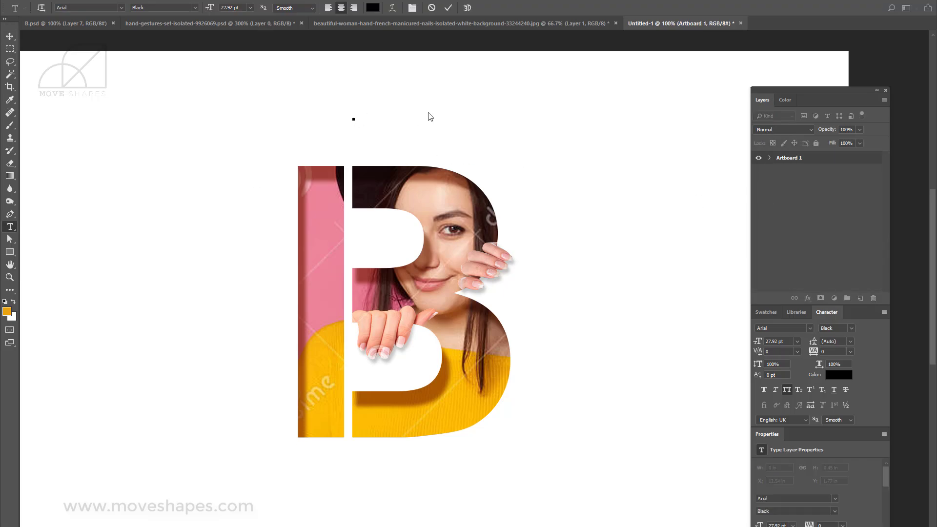
type("LETE")
type("ER")
left_click(10, 36)
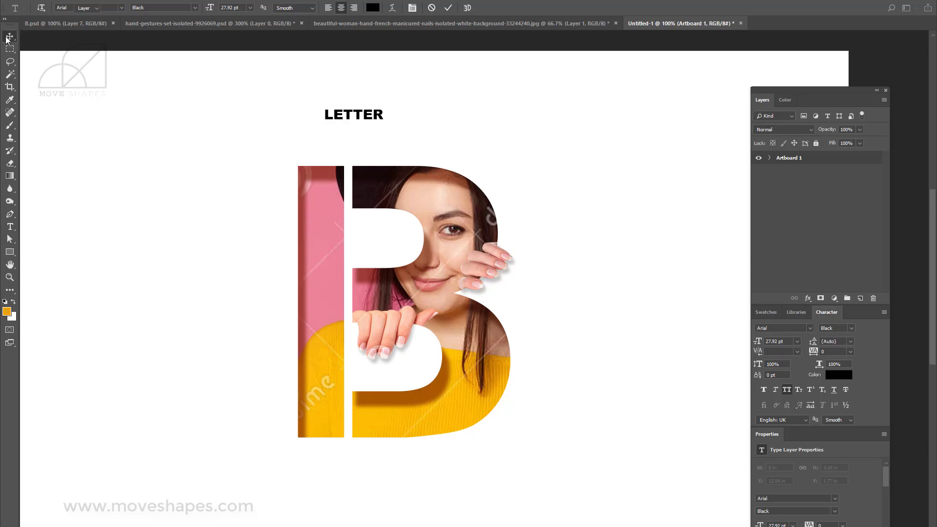
Change the LETTER text's font to Times New Roman Regular
left_click(770, 157)
double_click(782, 172)
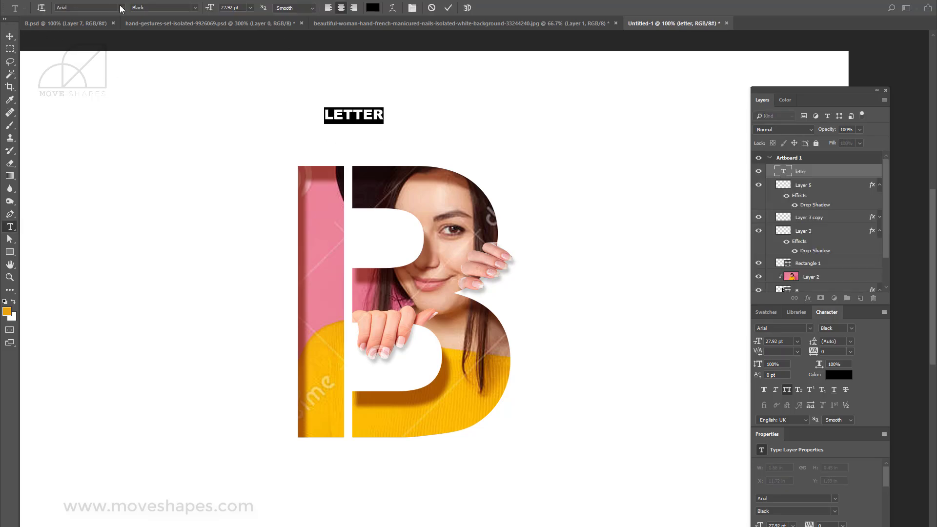
left_click(198, 9)
left_click(174, 25)
left_click(122, 9)
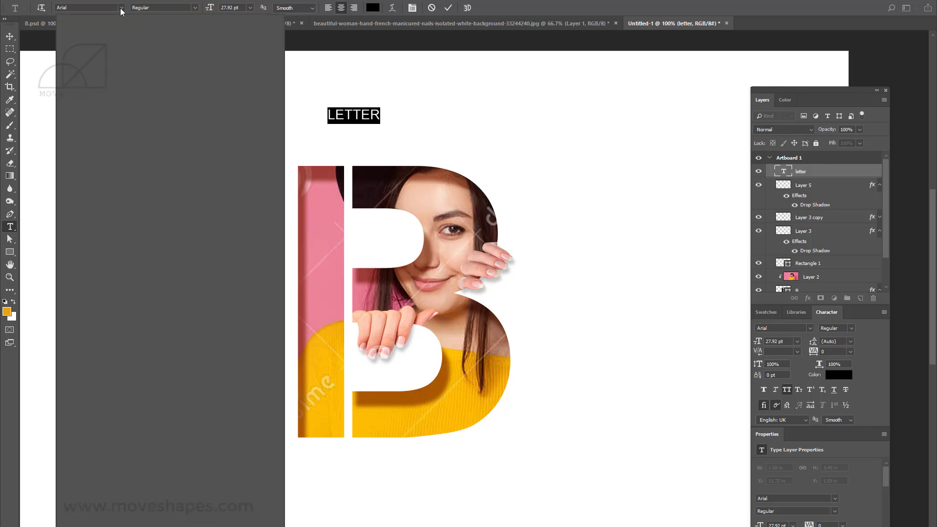
left_click(113, 62)
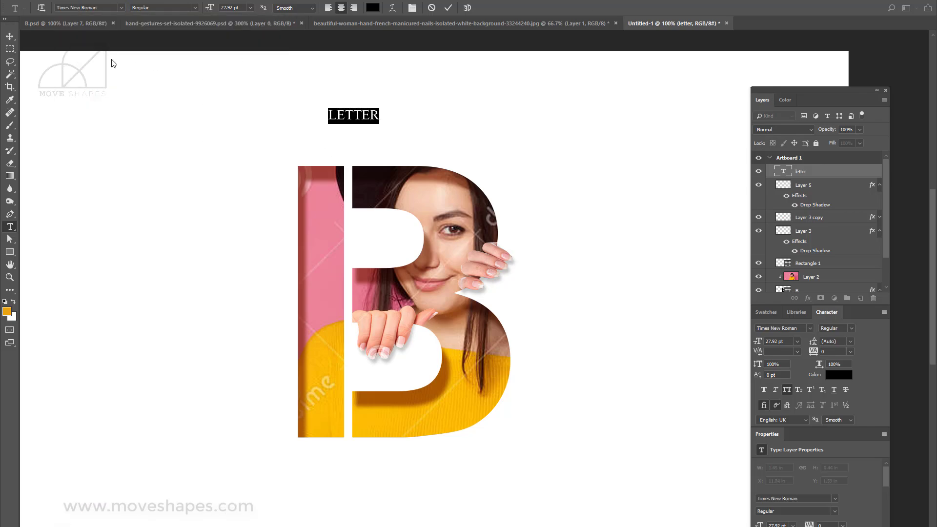
Set the LETTER text's tracking to 700
left_click(850, 351)
left_click(817, 350)
type("700")
key("Return")
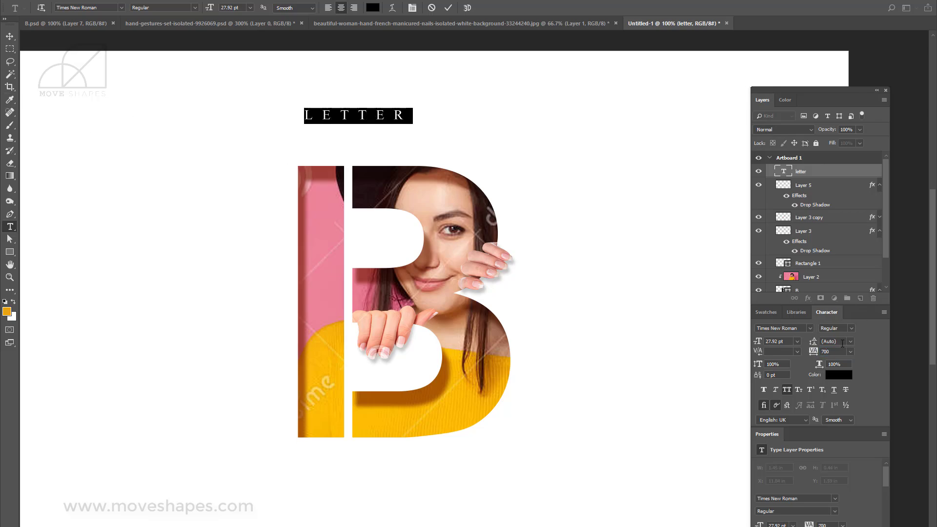
Set the LETTER text's tracking to 1500
left_click(851, 351)
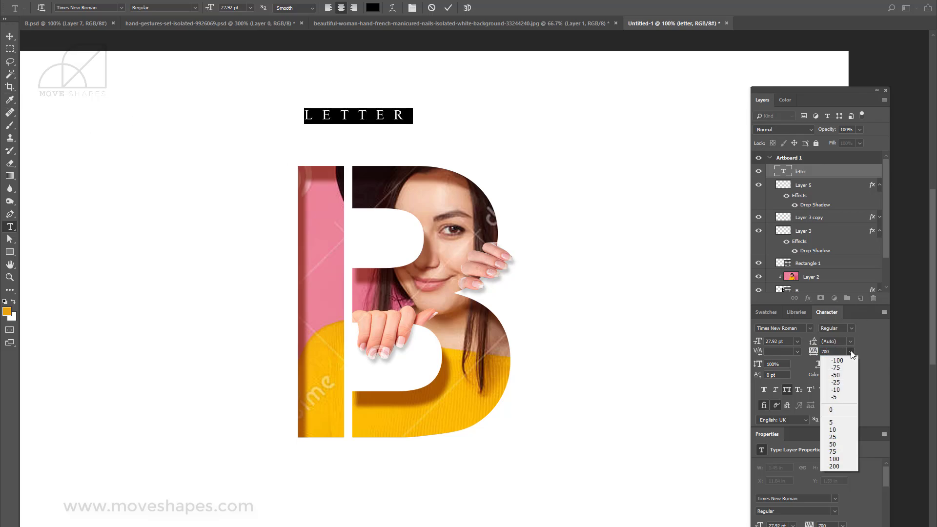
left_click(815, 350)
type("155")
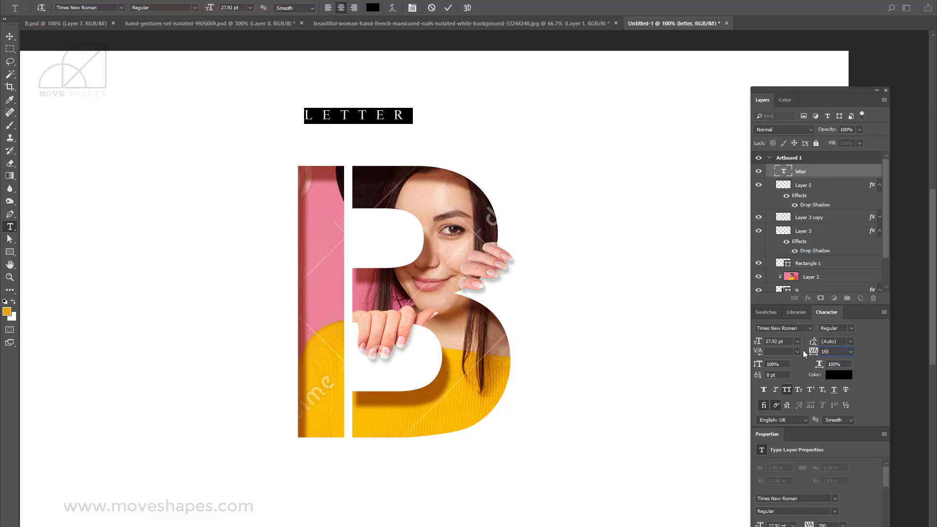
key("BackSpace")
type("00")
key("Return")
Centre the LETTER caption above the B and place a duplicate of it below the B
left_click(7, 37)
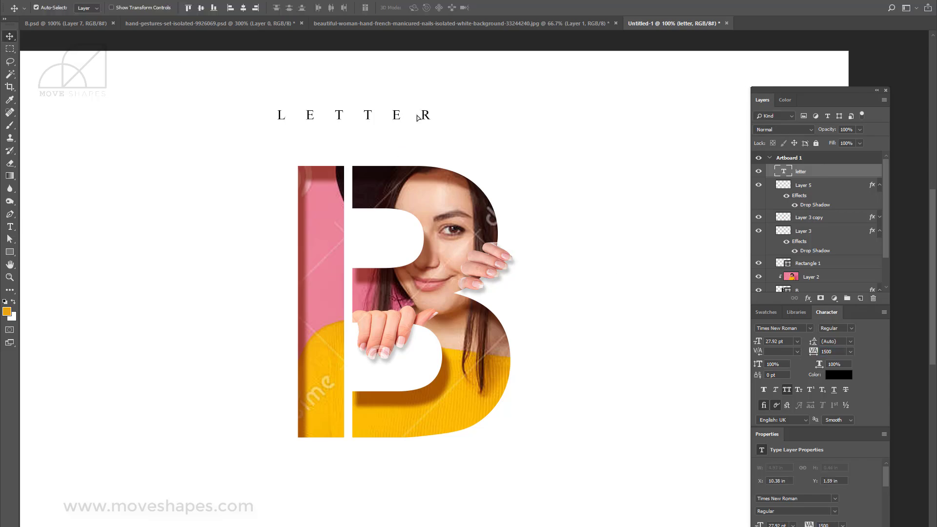
left_click_drag(418, 117, 432, 438)
scroll(439, 132, "down", 1)
key("ctrl+j")
Replace the lower caption's text with "PORTRAIT" and set its tracking to 2000
double_click(779, 174)
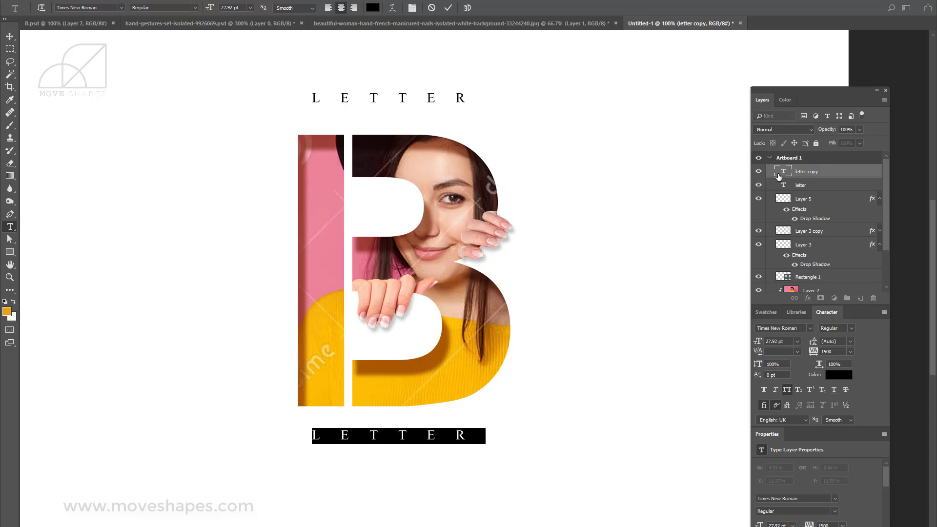
type("PQRTRAIT")
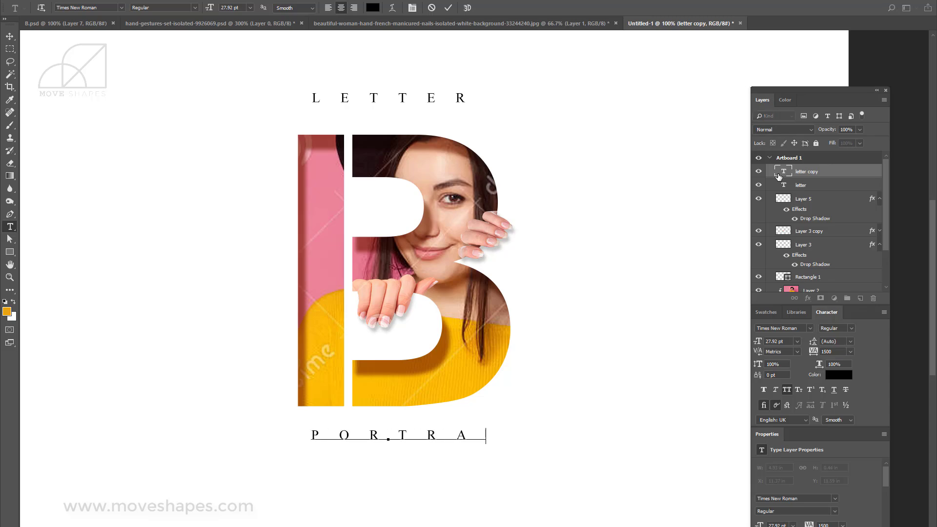
left_click(9, 37)
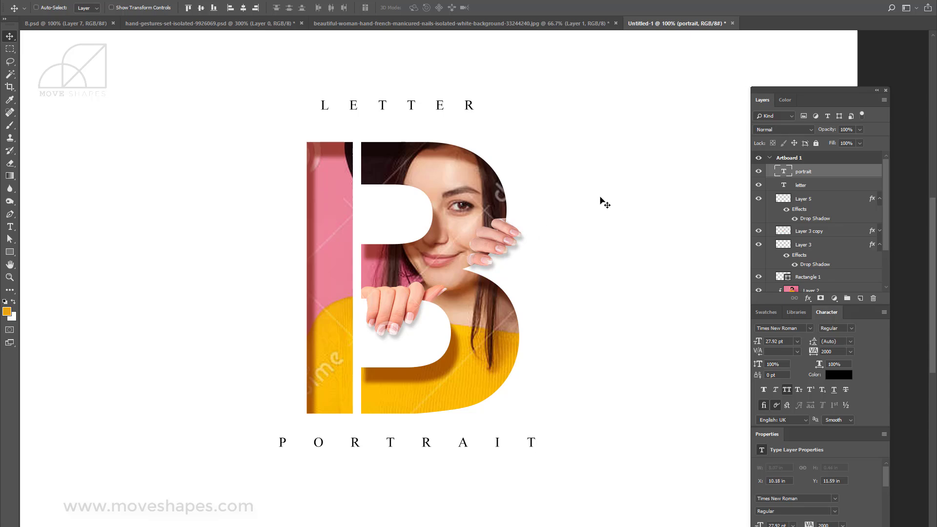
On Layer 5, trace the second fingernail from the top of the upper hand with the Pen tool and load it as a selection
key("ctrl+plus")
key("ctrl+plus")
key("ctrl+plus")
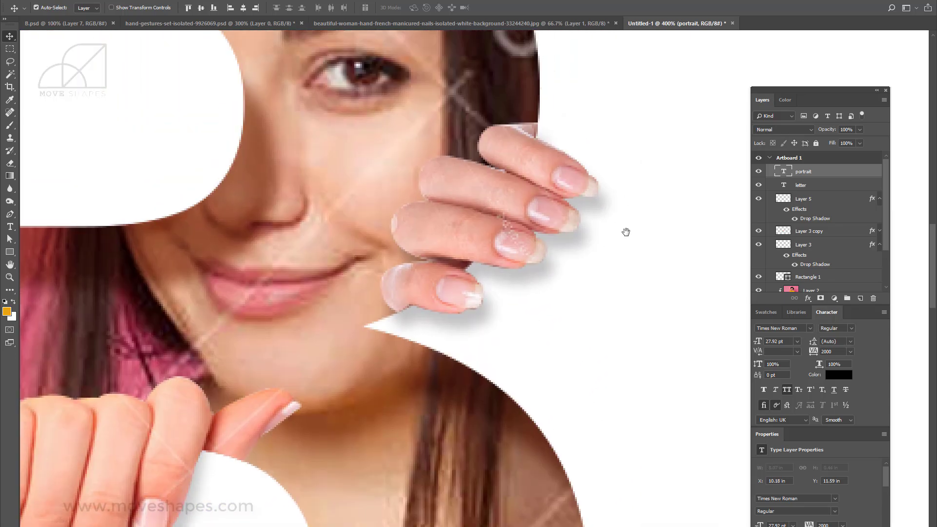
right_click(532, 199)
left_click(552, 212)
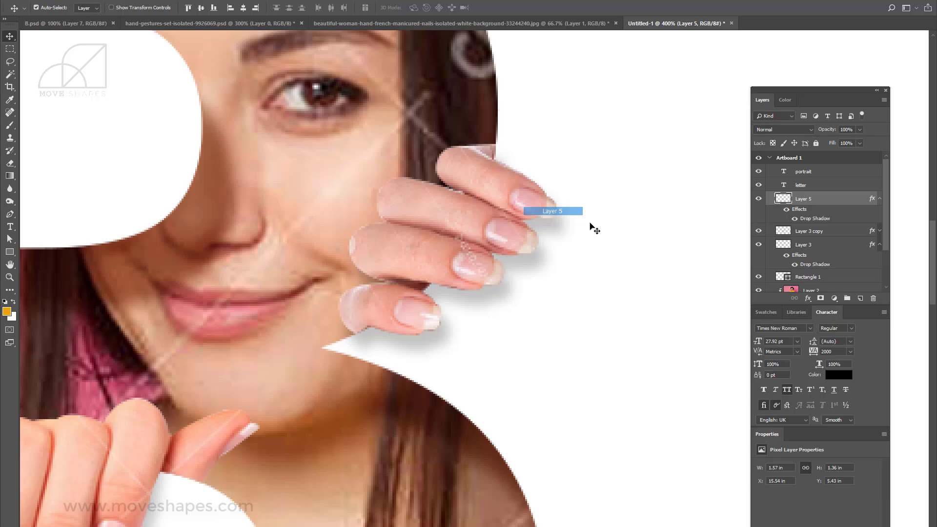
left_click(759, 199)
left_click(759, 199)
key("ctrl+plus")
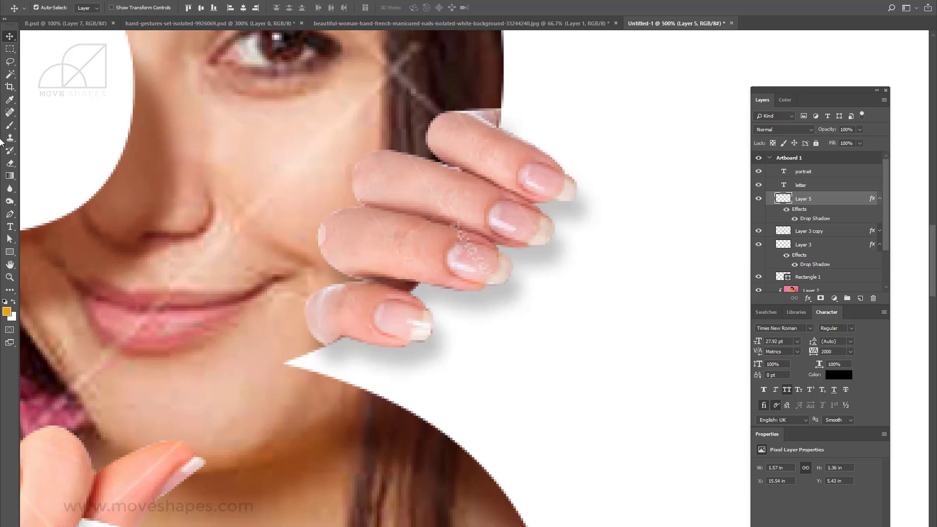
left_click(9, 214)
left_click(503, 237)
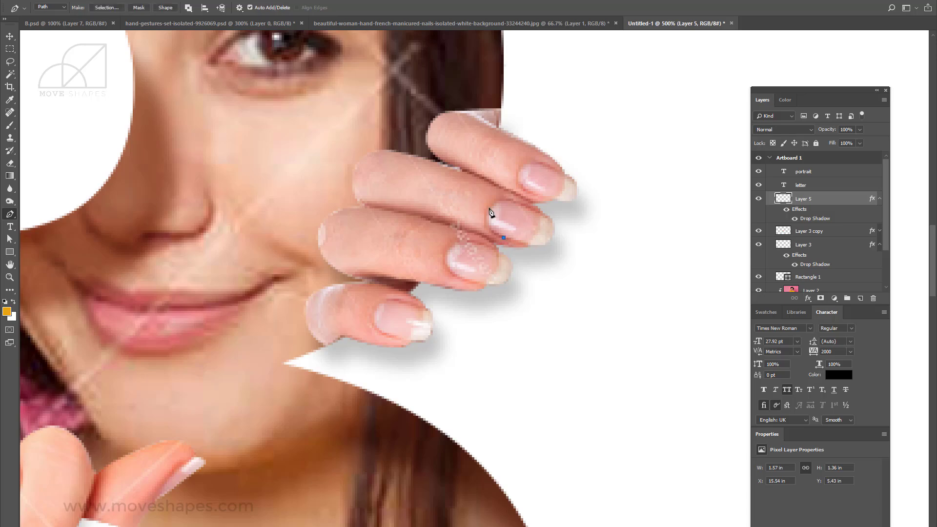
left_click_drag(488, 208, 459, 223)
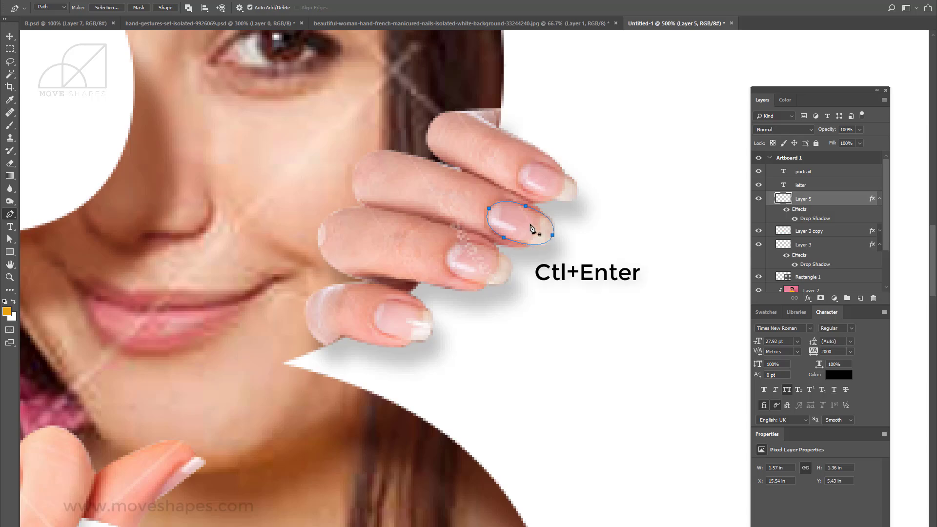
key("ctrl+Return")
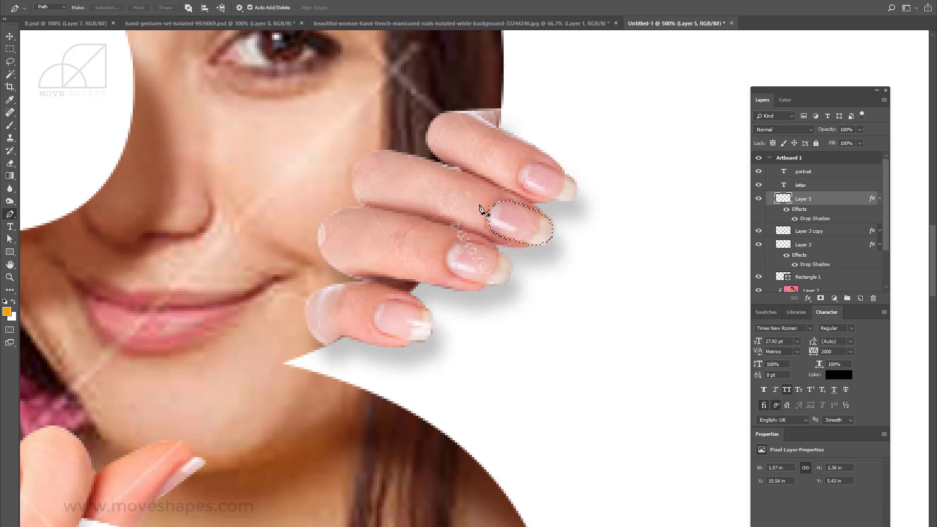
Apply Color Balance levels +100, -100, -100 to the selected fingernail's midtones and clear the selection
left_click(73, 0)
left_click(192, 78)
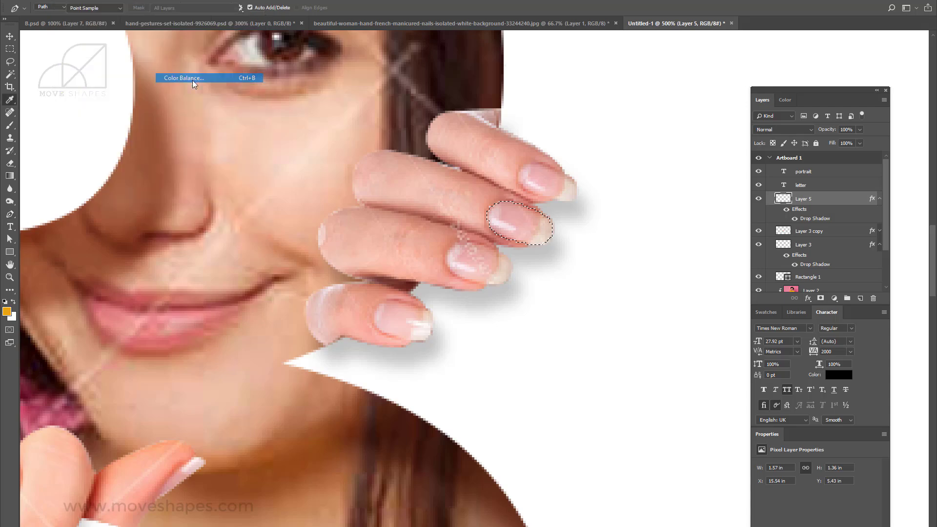
left_click_drag(683, 346, 619, 360)
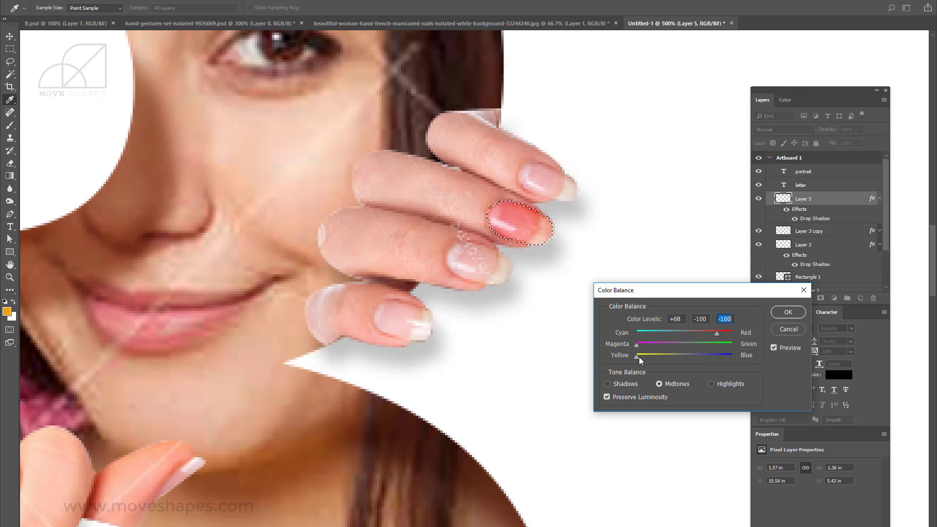
left_click_drag(716, 333, 732, 331)
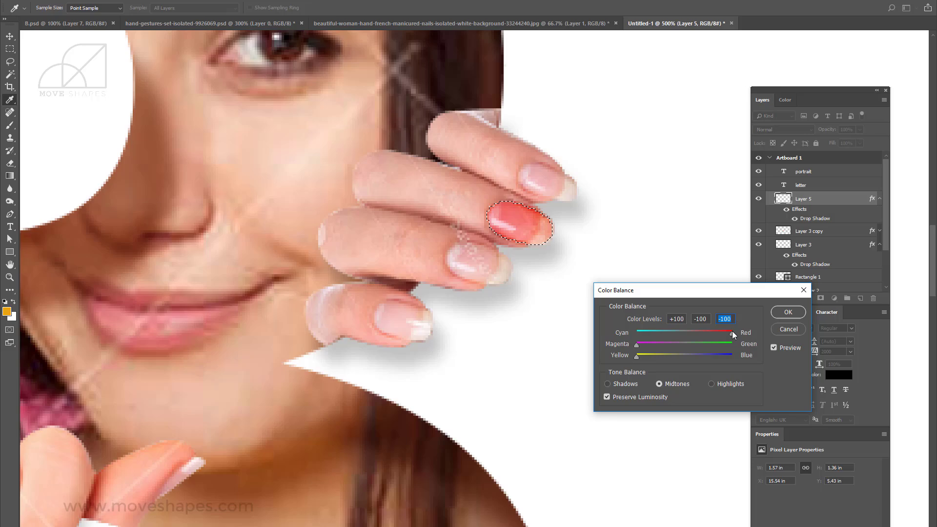
left_click(782, 317)
key("ctrl+d")
Outline the upper hand's third fingernail from the top as a selection and tint it red with Color Balance
key("p")
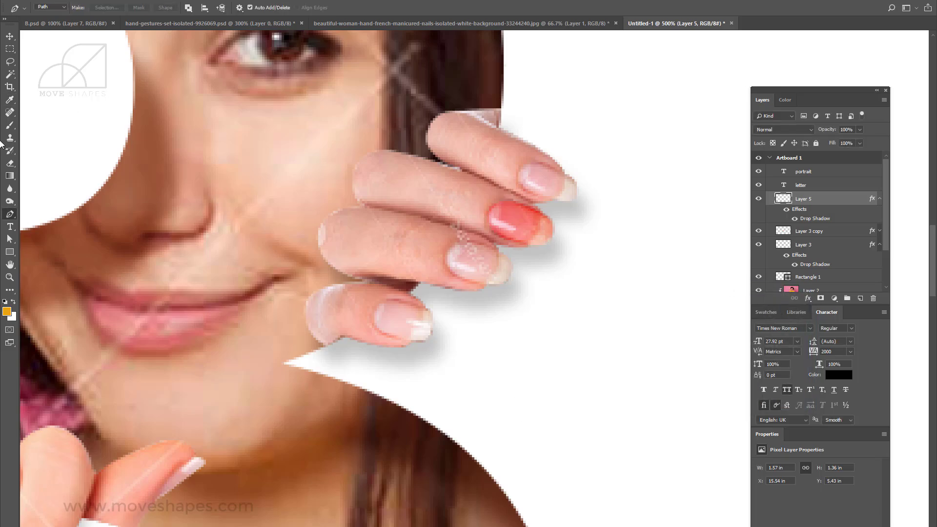
left_click(474, 282)
left_click_drag(447, 250, 530, 262)
left_click_drag(511, 269, 505, 284)
left_click(474, 282)
key("ctrl+Return")
key("ctrl+b")
left_click_drag(684, 334, 636, 357)
left_click(788, 312)
key("ctrl+d")
Outline the upper hand's lowest fingernail as a selection and tint it red with Color Balance
left_click_drag(37, 188, 128, 152)
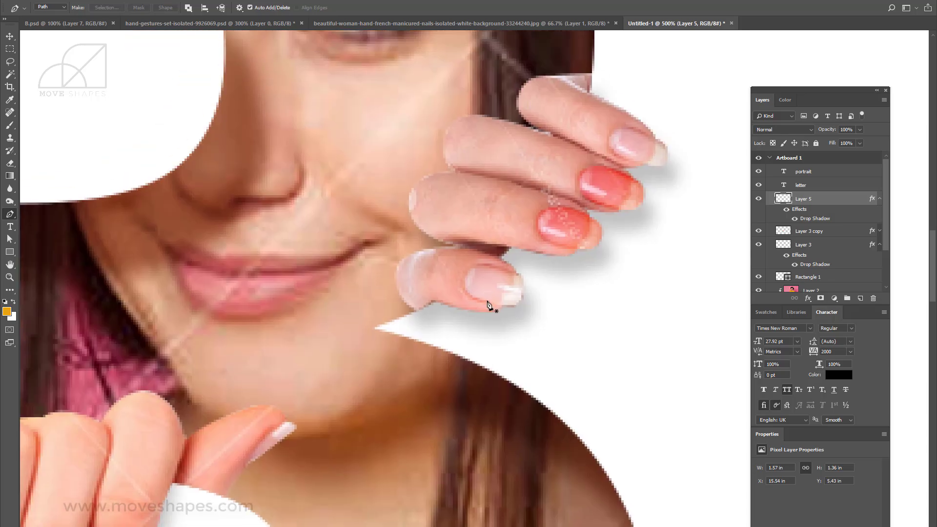
left_click(465, 275)
left_click_drag(501, 269, 476, 300)
left_click(465, 275)
key("ctrl+Return")
key("ctrl+b")
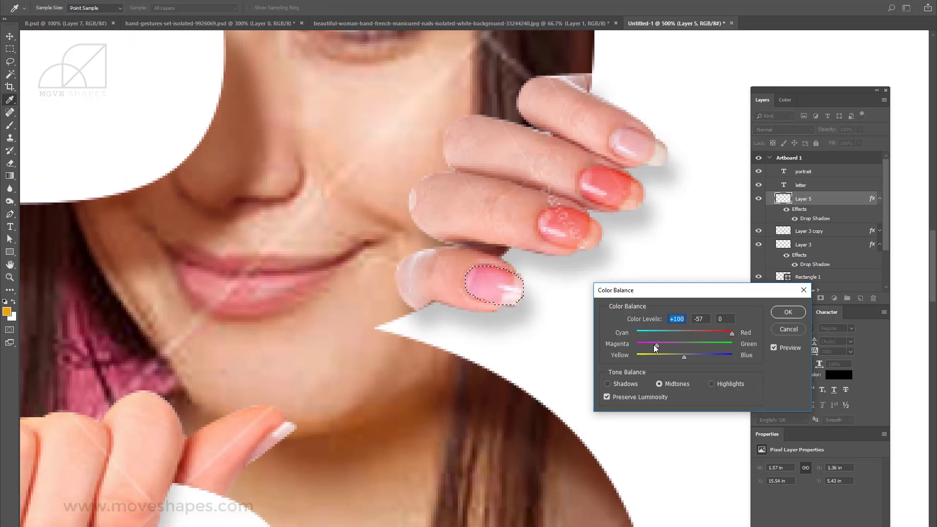
left_click(788, 313)
key("ctrl+d")
Outline the upper hand's topmost fingernail as a selection and tint it red with Color Balance
left_click_drag(644, 273, 545, 428)
left_click(510, 291)
mouse_move(549, 290)
left_mouse_down()
mouse_move(573, 301)
mouse_move(561, 322)
mouse_move(517, 312)
left_mouse_up()
left_click_drag(509, 291, 516, 274)
key("ctrl+Return")
key("ctrl+b")
left_click(788, 312)
key("ctrl+d")
Outline the lower hand's index fingernail and tint it red on Layer 3 copy with Color Balance
left_click_drag(273, 420, 568, 224)
left_click(500, 309)
left_click_drag(508, 350, 459, 362)
left_click(501, 309)
key("ctrl+Return")
key("alt+bracketleft")
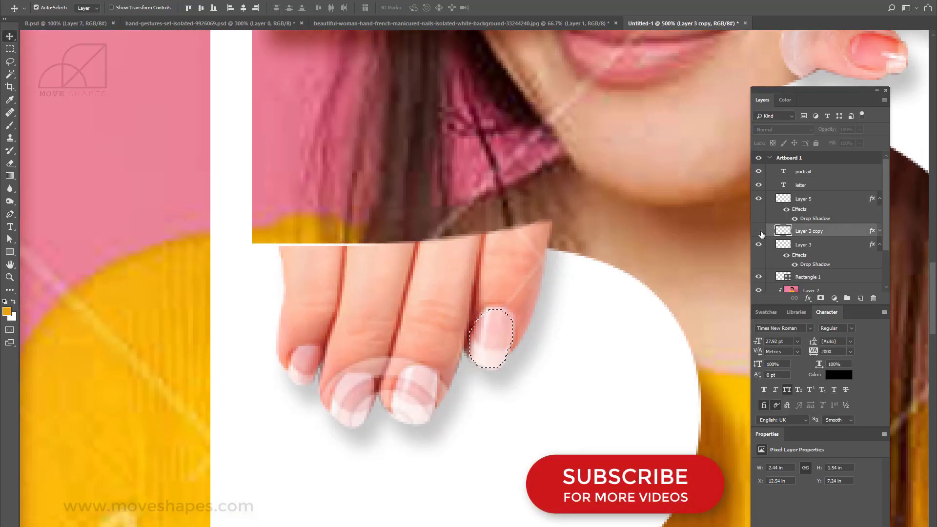
key("ctrl+b")
left_click(788, 313)
key("ctrl+d")
key("ctrl+minus")
key("ctrl+minus")
key("ctrl+minus")
key("ctrl+minus")
key("ctrl+minus")
key("ctrl+plus")
key("ctrl+plus")
key("ctrl+plus")
key("ctrl+plus")
key("ctrl+plus")
Select the lower hand's middle fingernail with a Pen path and shift its Color Balance to +100, -100, -97
right_click(412, 378)
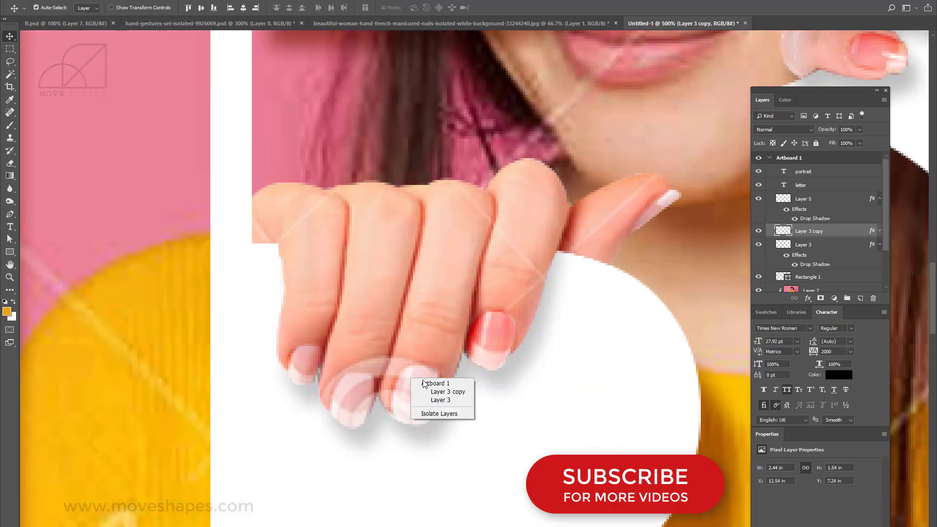
key("p")
left_click(424, 365)
left_click_drag(434, 402, 425, 430)
left_click(398, 390)
left_click(424, 365)
key("ctrl+Return")
key("ctrl+b")
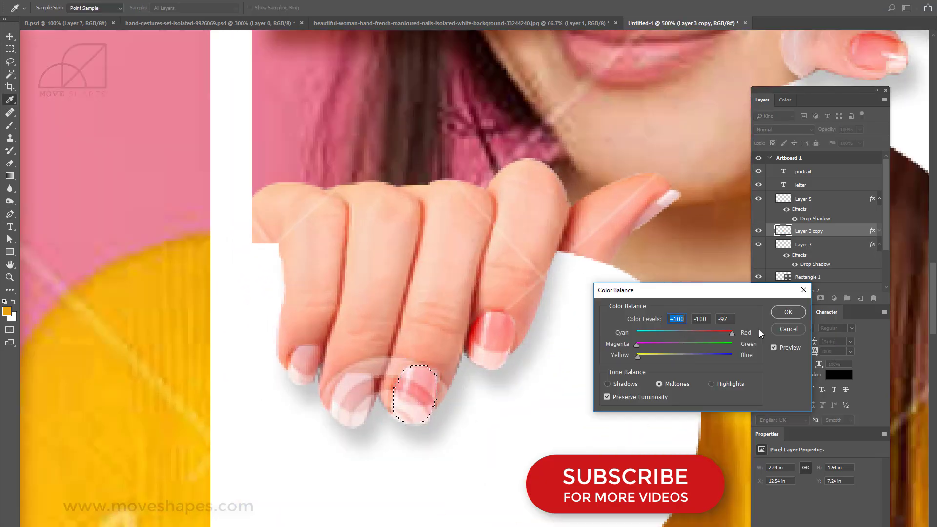
left_click(788, 313)
key("ctrl+d")
Select the lower hand's ring fingernail with a Pen path and tint it red with Color Balance
left_click(361, 373)
mouse_move(368, 411)
left_mouse_down()
mouse_move(360, 432)
mouse_move(342, 426)
left_mouse_up()
left_click_drag(332, 403, 336, 385)
left_click(361, 373)
key("ctrl+Return")
key("ctrl+b")
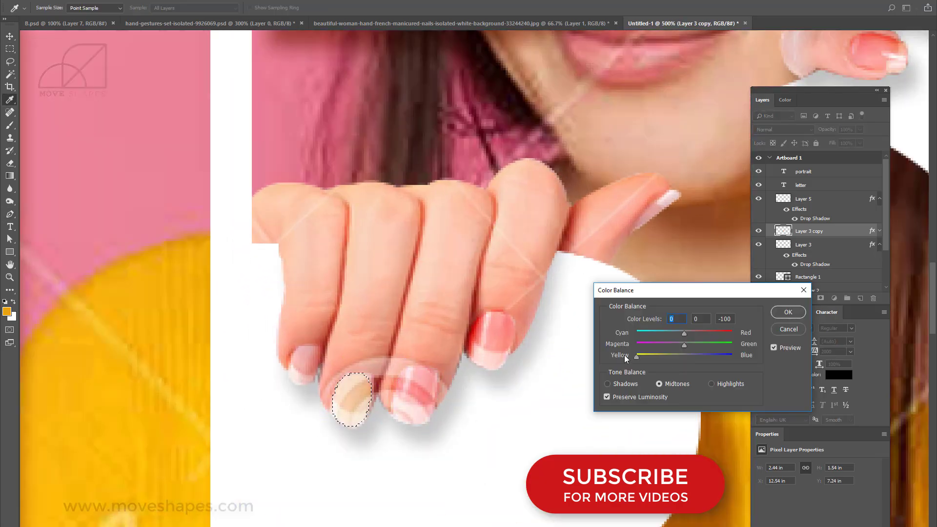
left_click(788, 312)
Select the lower hand's little fingernail with a Pen path and tint it red with Color Balance
left_click_drag(370, 296, 449, 287)
left_click(387, 372)
left_click(371, 359)
left_click(385, 336)
left_click(387, 372)
key("ctrl+Return")
key("ctrl+b")
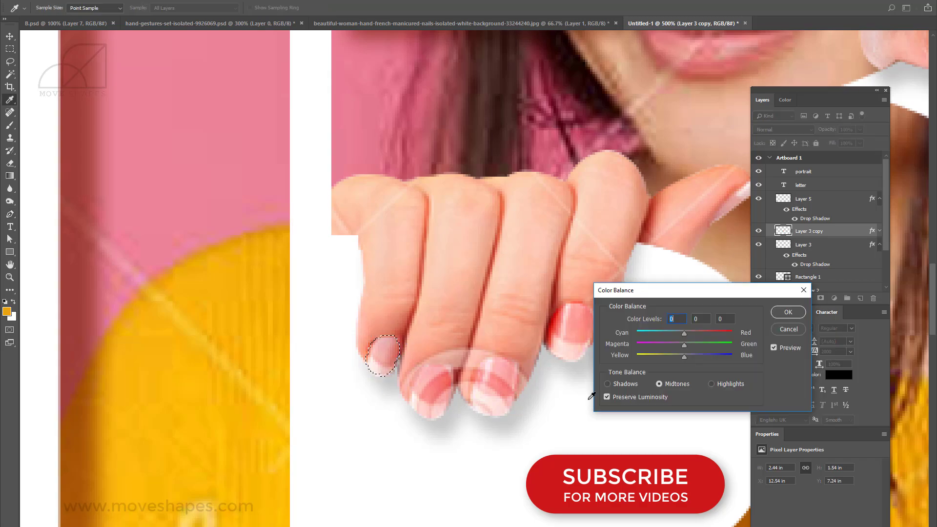
left_click(788, 312)
key("ctrl+d")
Outline the lower hand's thumbnail as a selection and tint it red with Color Balance
left_click_drag(682, 230, 384, 321)
left_click(414, 316)
left_click(450, 274)
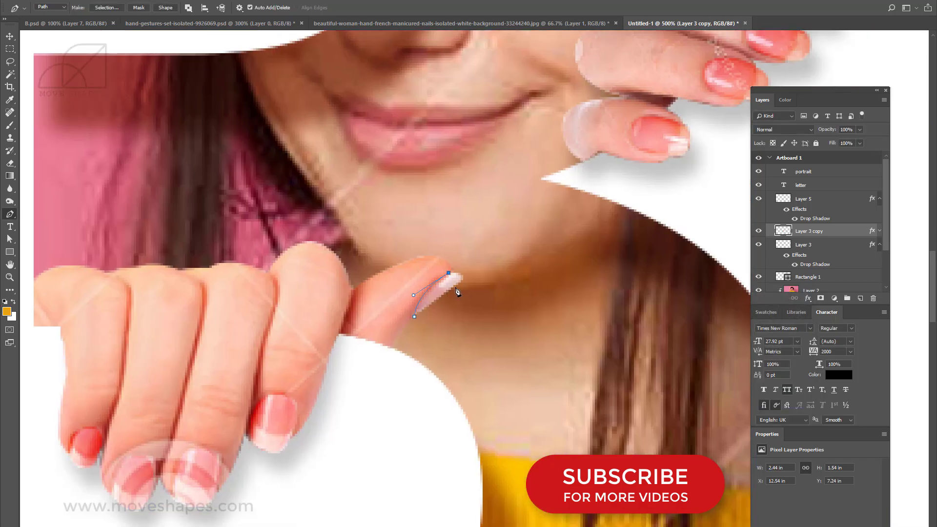
left_click(414, 316)
key("ctrl+Return")
key("ctrl+b")
left_click_drag(684, 356, 636, 356)
key("Return")
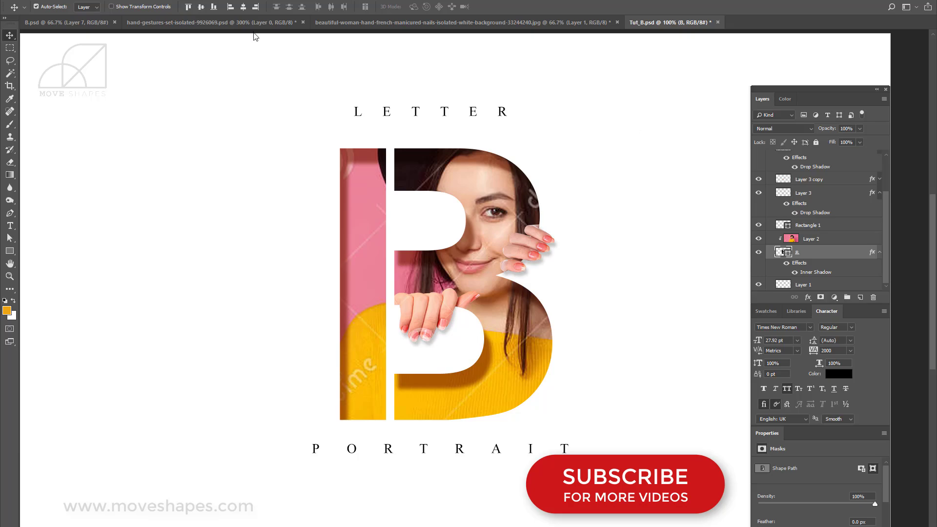
Switch to the hand-gestures-set-isolated-9926069.psd document and keep its Layer 0 at 100% opacity
left_click(244, 23)
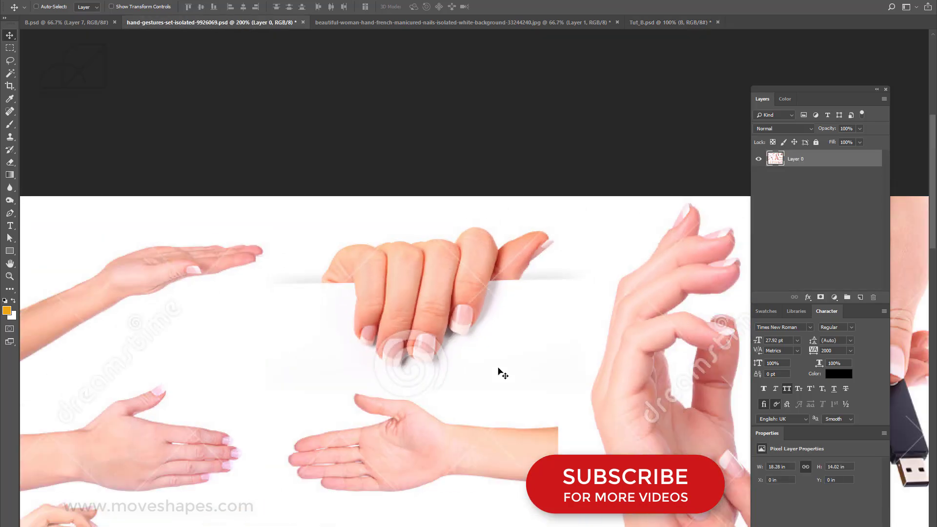
key("ctrl+minus")
key("ctrl+plus")
key("ctrl+plus")
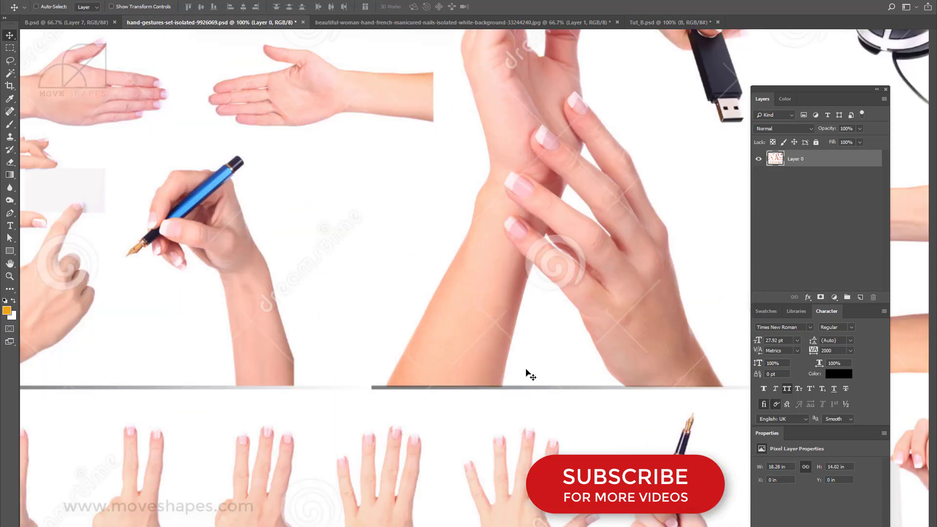
key("6")
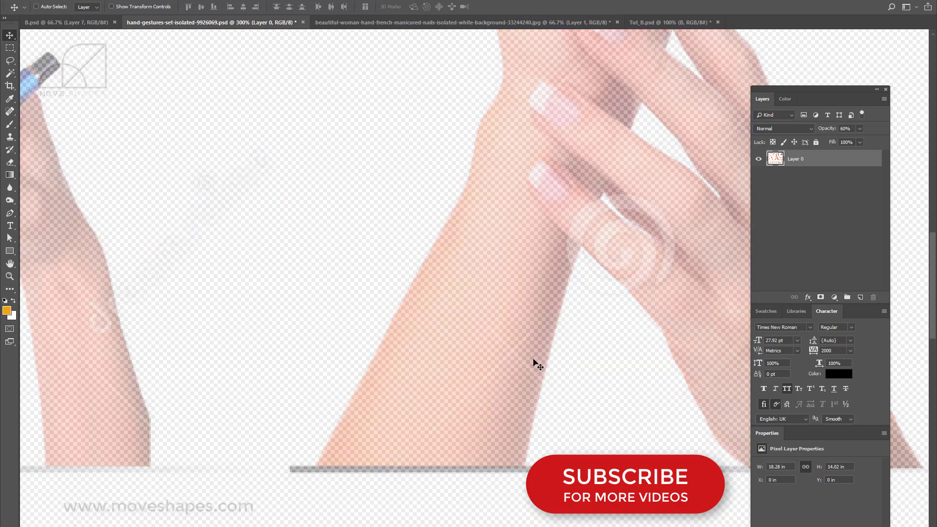
key("0")
Trace a Pen path up the outer edge of the large forearm to the wrist and across to the other hand's fingers
key("p")
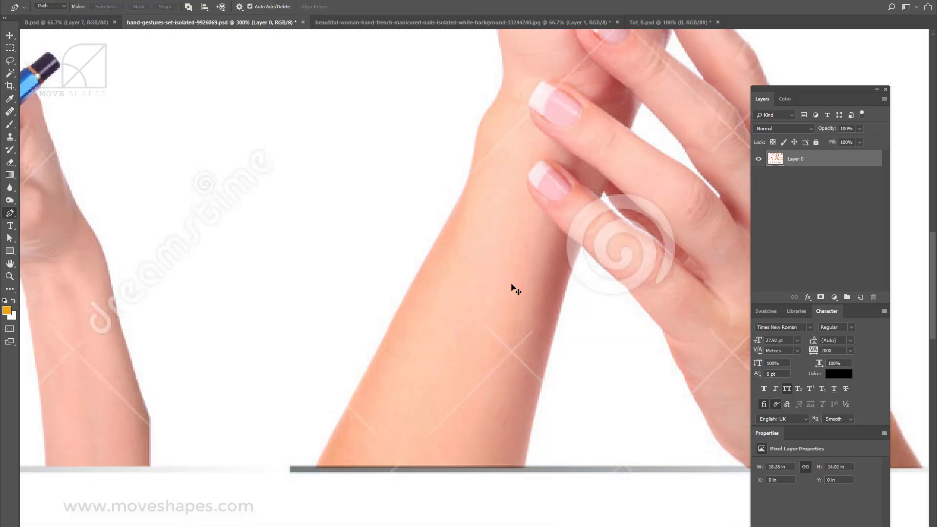
left_click(318, 467)
mouse_move(392, 319)
left_mouse_down()
mouse_move(407, 297)
mouse_move(402, 313)
left_mouse_up()
key("ctrl+z")
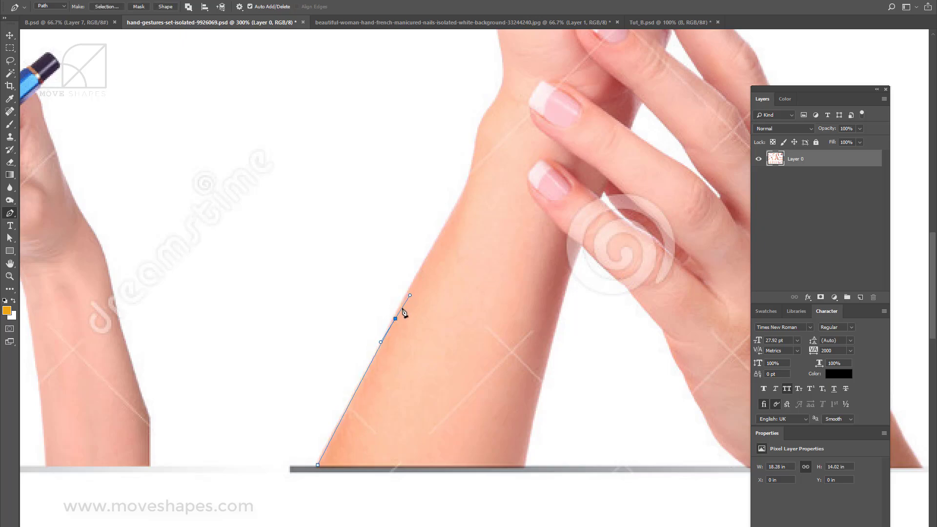
left_click_drag(450, 215, 450, 300)
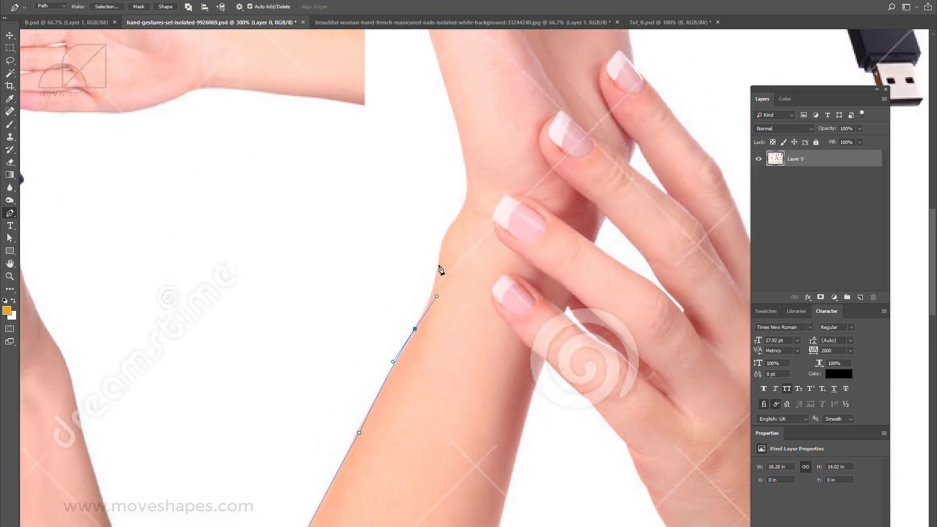
left_click_drag(438, 264, 442, 252)
mouse_move(462, 209)
left_mouse_down()
mouse_move(480, 194)
mouse_move(464, 208)
mouse_move(474, 199)
left_mouse_up()
key("ctrl+z")
left_click(584, 261)
Close the Pen path around the large forearm, crossing the fingers and following its other edge, and make it a selection with 0 px feather
scroll(561, 244, "down", 3)
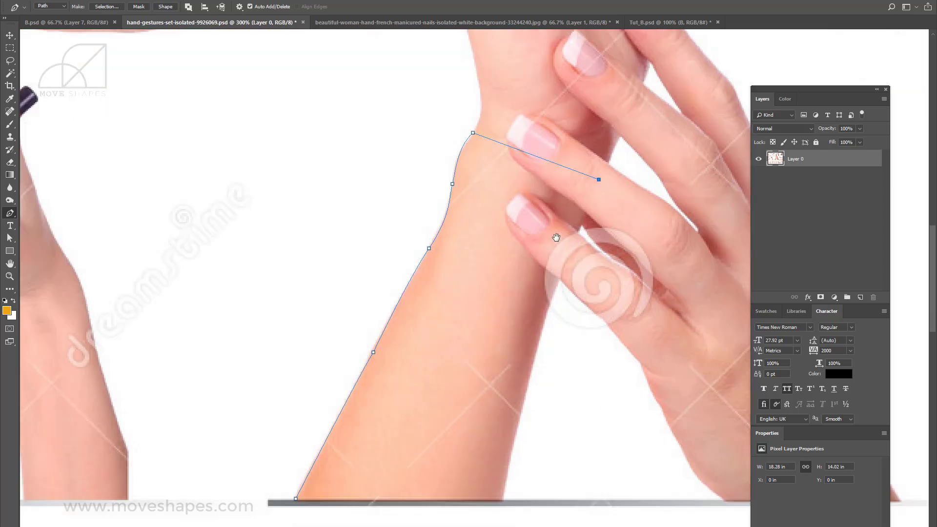
left_click_drag(558, 261, 550, 288)
left_click_drag(503, 477, 499, 498)
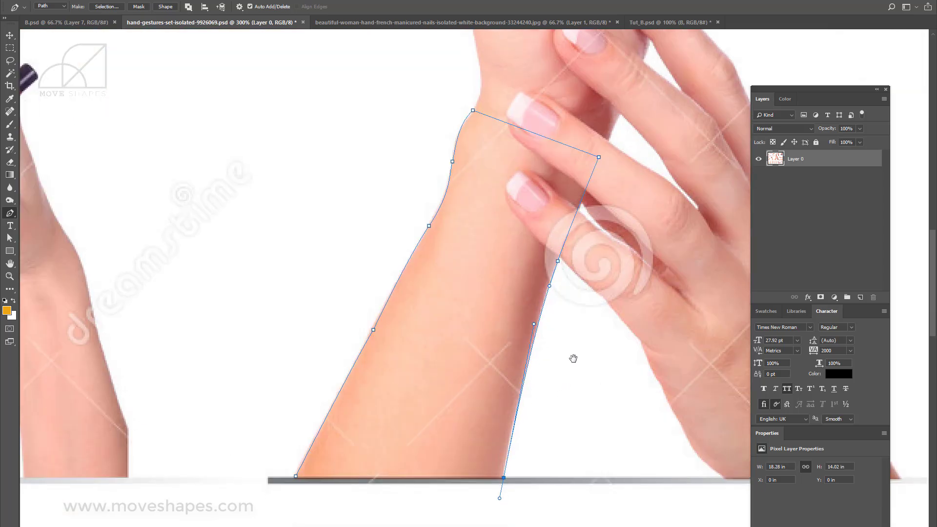
left_click_drag(573, 359, 603, 288)
left_click(533, 406)
left_click(326, 406)
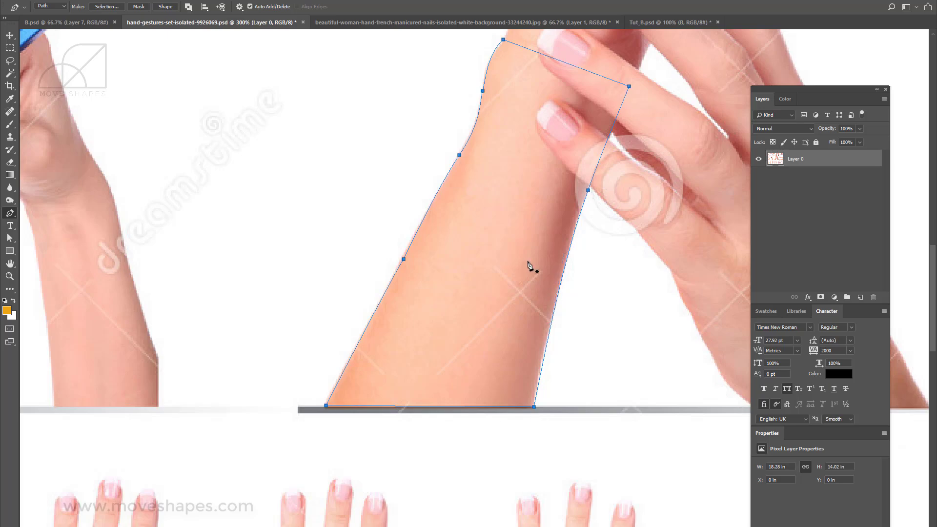
right_click(530, 266)
left_click(542, 305)
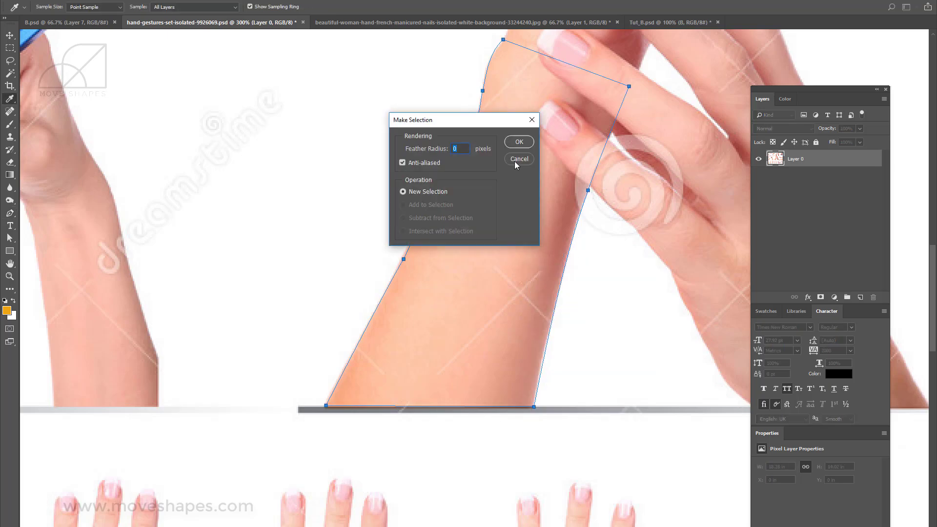
left_click(529, 144)
key("v")
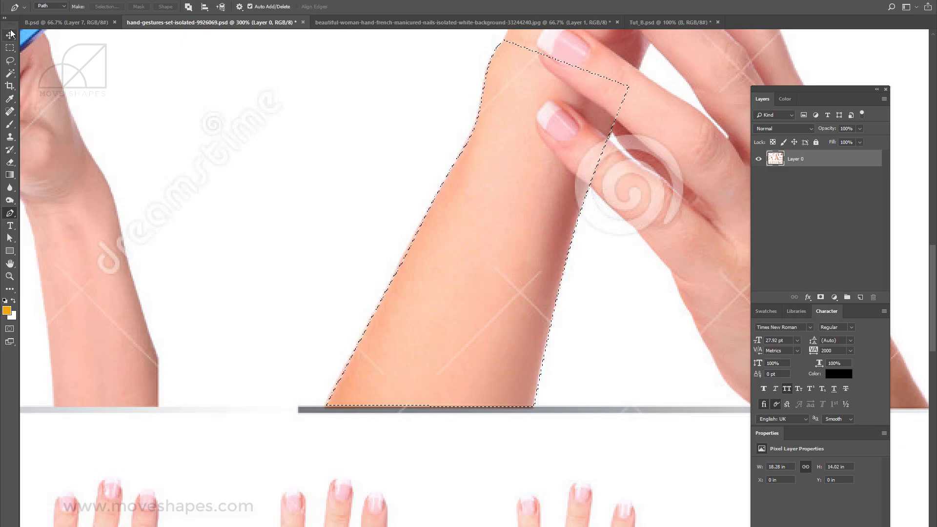
left_click_drag(554, 180, 535, 195)
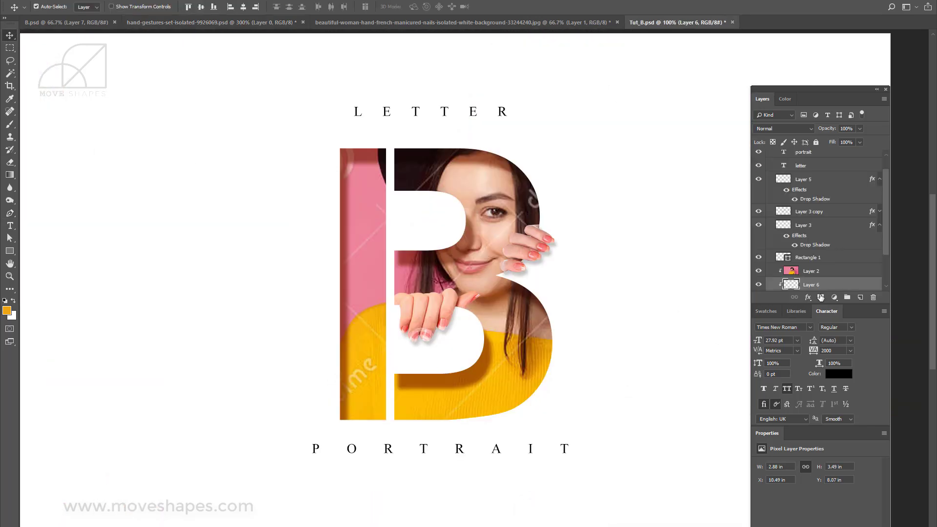
key("Delete")
Copy the selected forearm from the hand-gestures document into Tut_B.psd and place it as a clipped layer directly above Layer 2
scroll(830, 226, "up", 3)
left_click(818, 158)
left_click(813, 171)
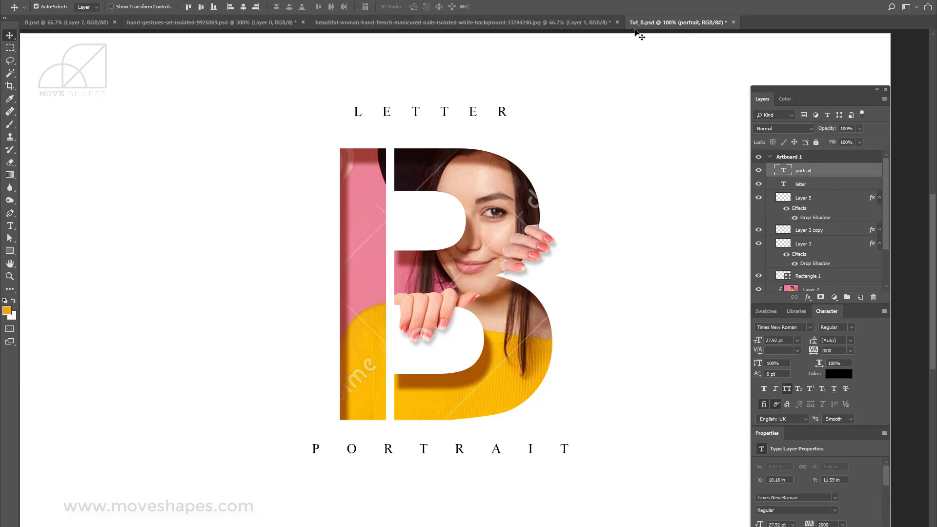
left_click(578, 23)
left_click(271, 23)
left_click_drag(521, 181, 395, 353)
left_click_drag(816, 183, 813, 237)
Scale the forearm layer to about 2.86 by 3.19 in and position it under the hand gripping the B's lower opening
key("ctrl+t")
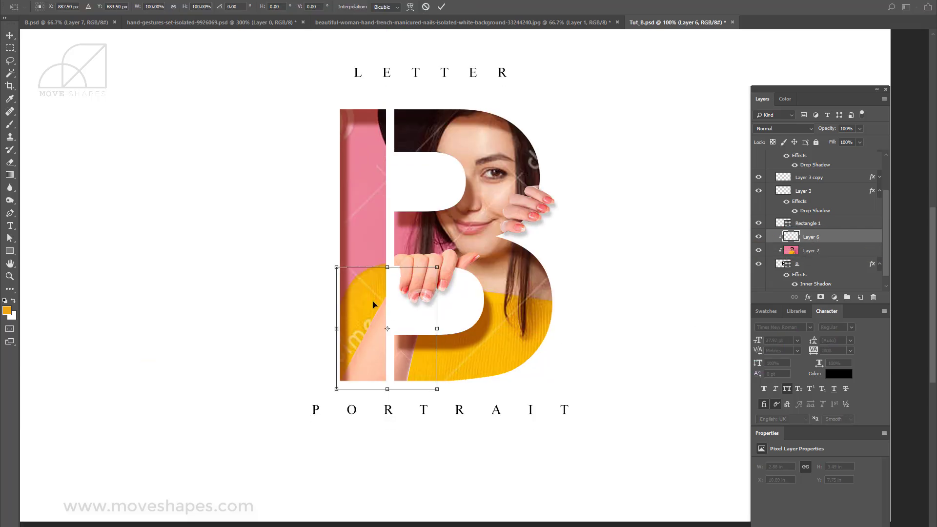
key("ctrl+plus")
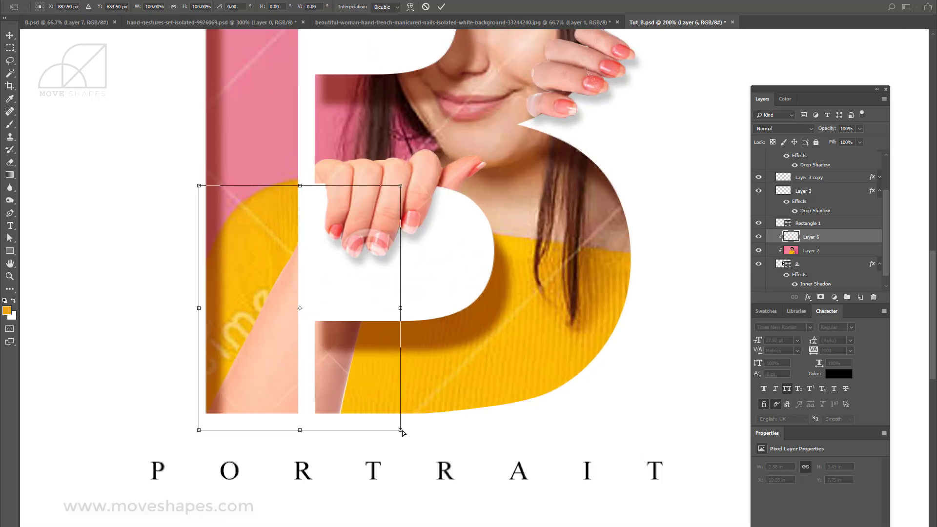
left_click_drag(403, 432, 372, 423)
left_click_drag(197, 186, 208, 270)
left_click_drag(372, 423, 385, 450)
mouse_move(277, 337)
left_mouse_down()
mouse_move(285, 347)
mouse_move(285, 337)
left_mouse_up()
key("Return")
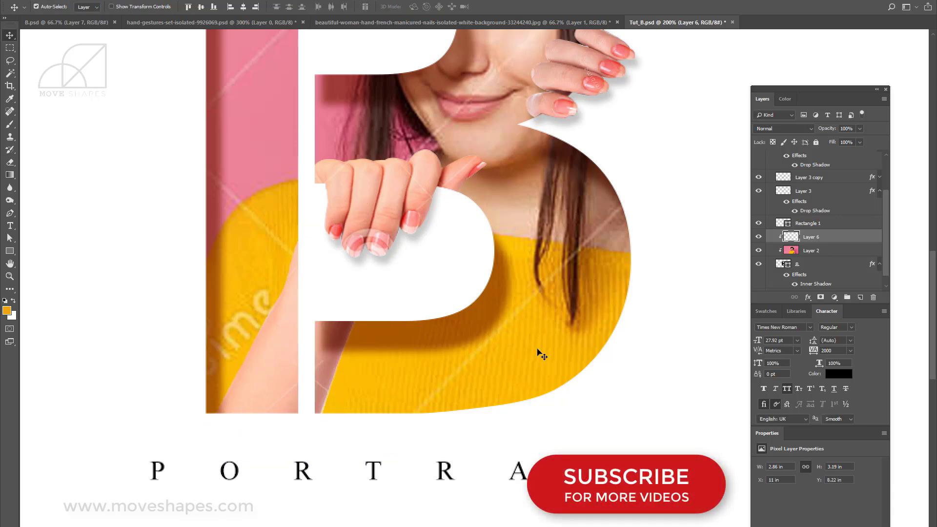
left_click(63, 1)
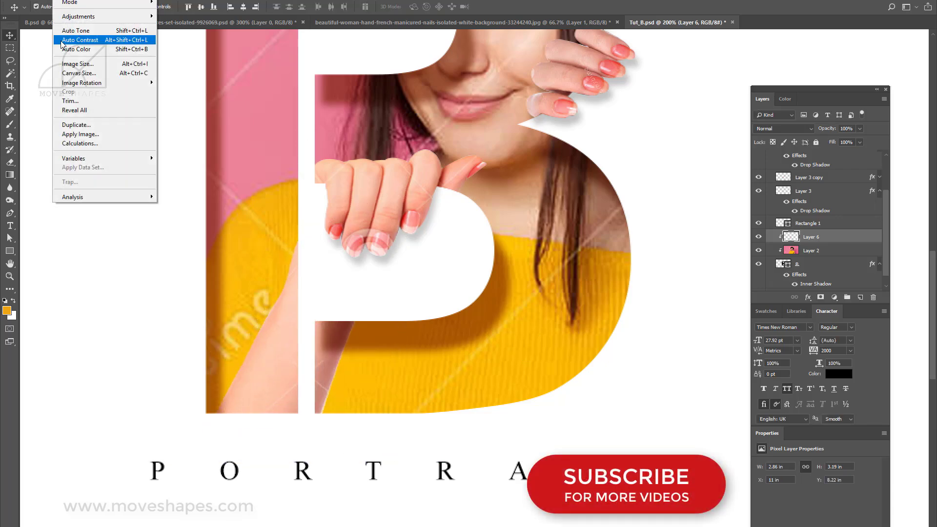
mouse_move(78, 16)
left_click(195, 84)
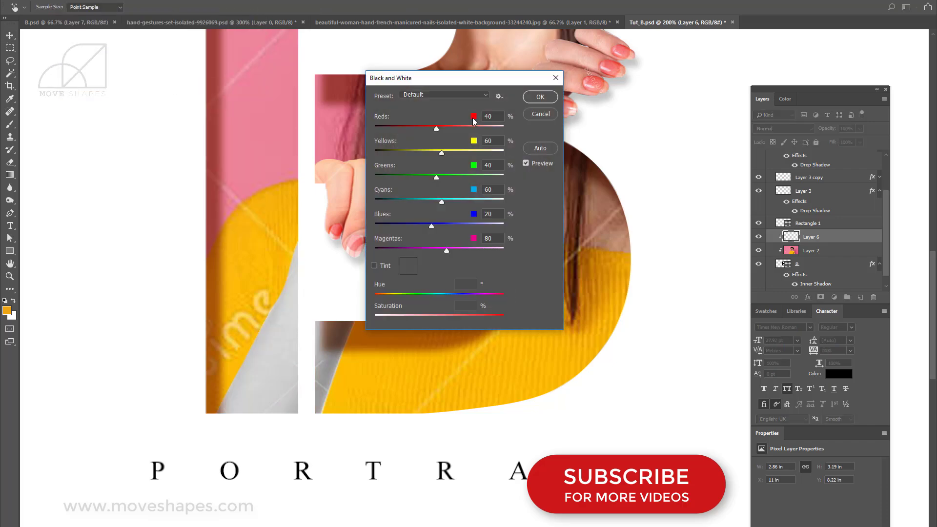
left_click_drag(456, 73, 609, 206)
left_click(688, 239)
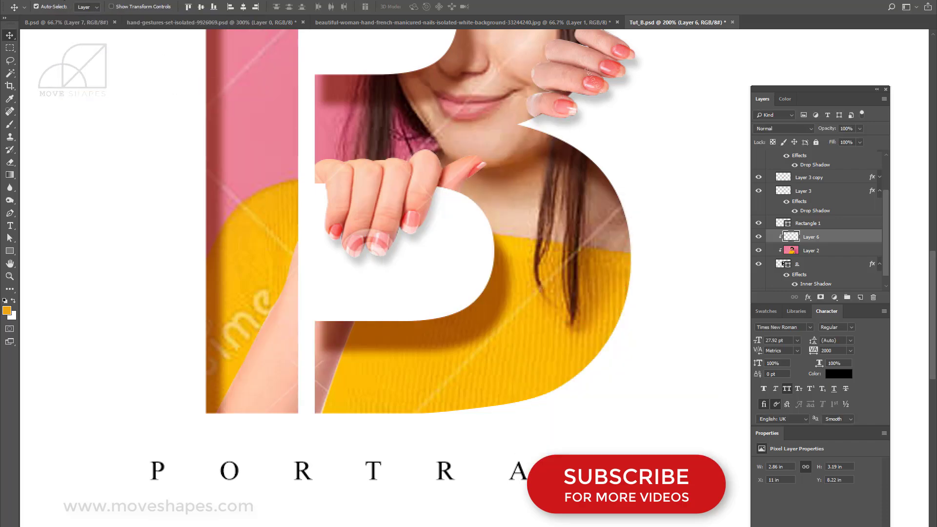
Adjust the forearm's midtones with Color Balance levels +3, +28 and -9 to match the portrait's skin tone
left_click(63, 1)
mouse_move(78, 16)
left_click(195, 74)
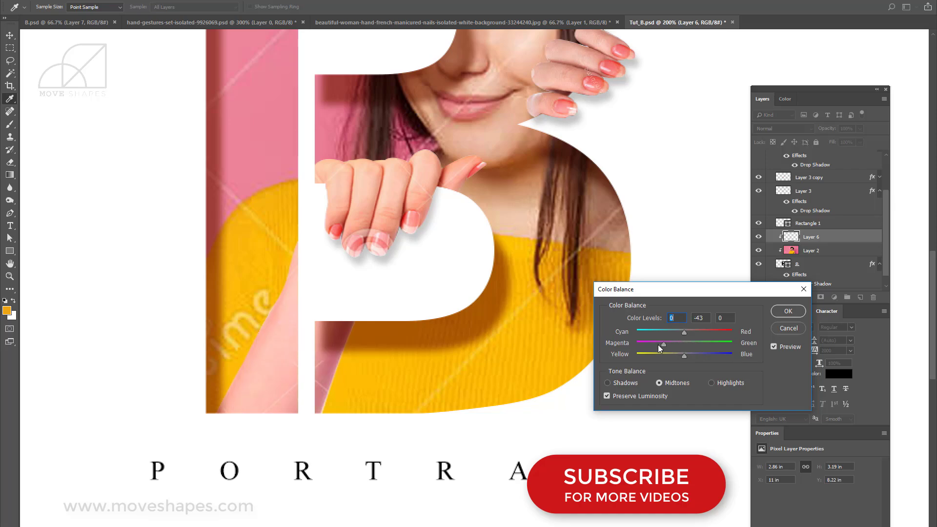
scroll(637, 113, "up", 3)
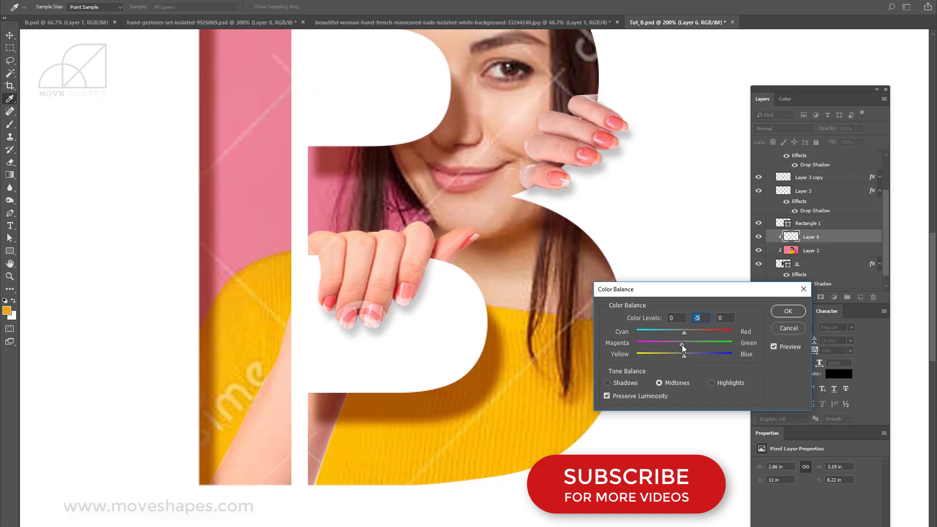
left_click_drag(704, 332, 675, 344)
left_click(788, 311)
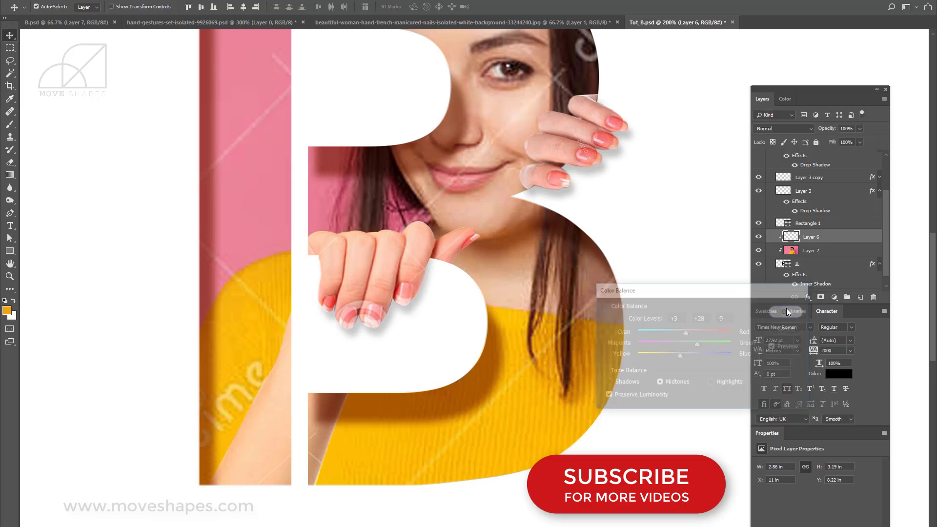
key("v")
key("ctrl+minus")
key("ctrl+minus")
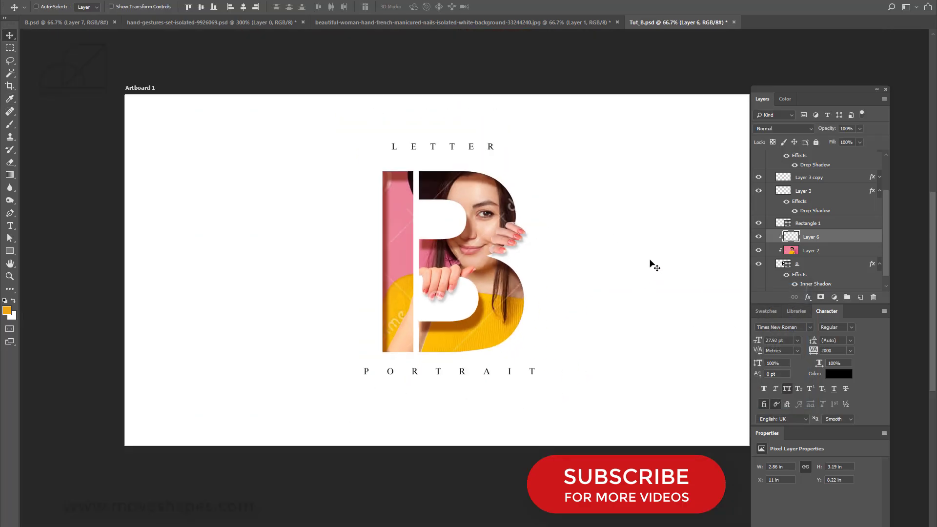
Warm the upper hand on Layer 5 with Color Balance midtone levels +22, +13 and -5
key("ctrl+plus")
key("ctrl+plus")
scroll(453, 357, "up", 2)
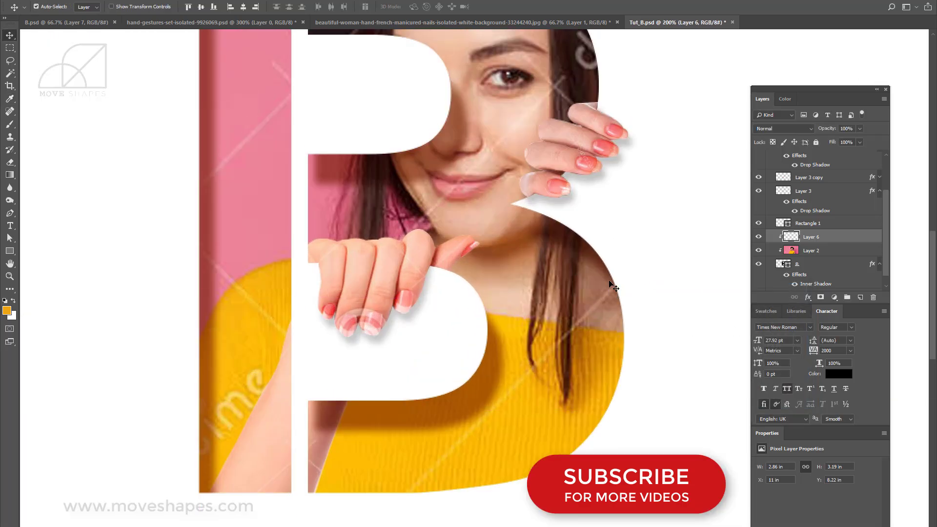
right_click(569, 149)
left_click(596, 154)
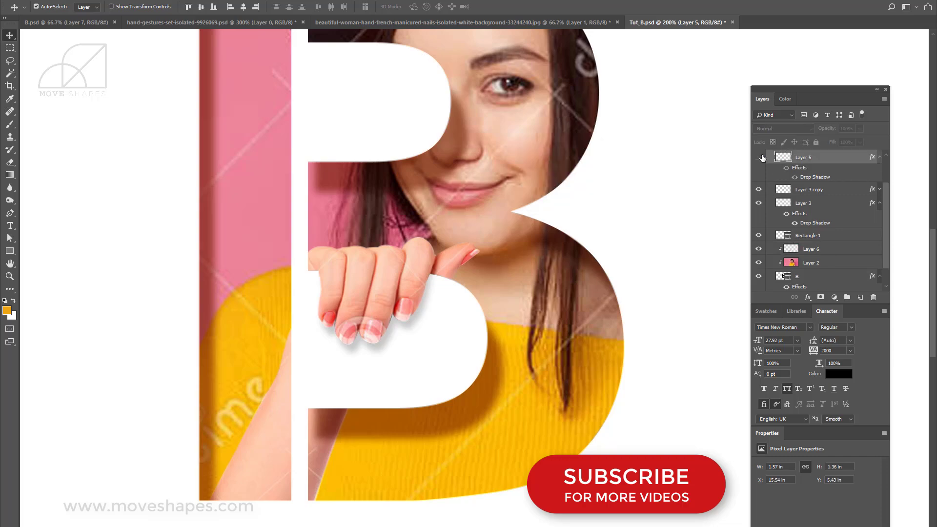
key("alt+i")
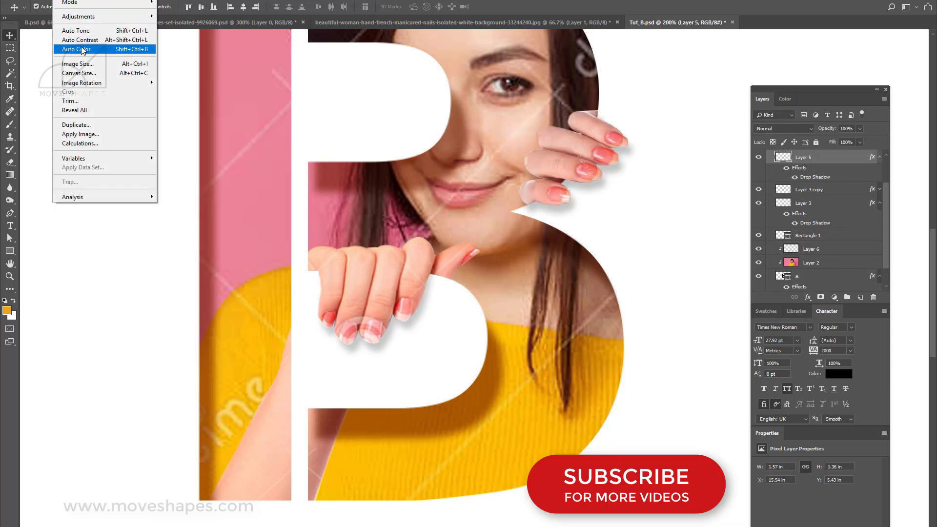
mouse_move(93, 17)
left_click(185, 77)
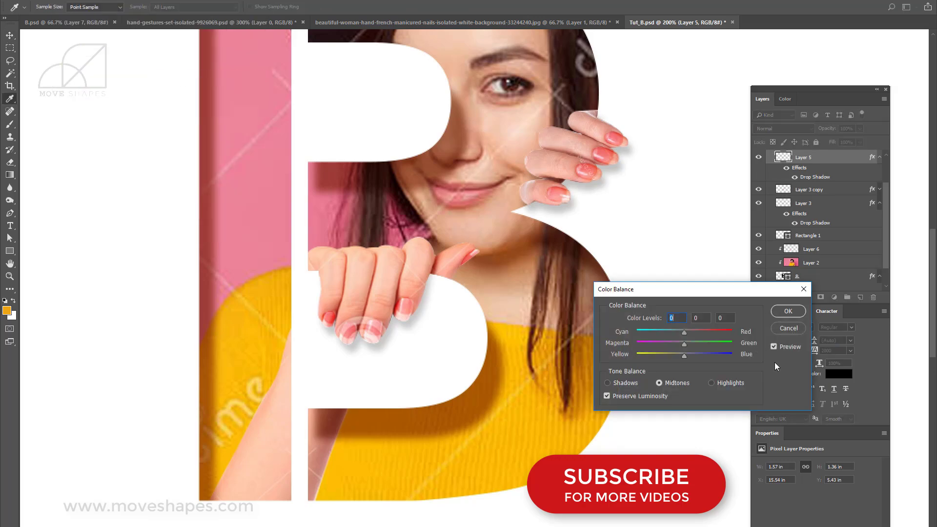
mouse_move(685, 356)
left_mouse_down()
mouse_move(713, 335)
mouse_move(690, 344)
left_mouse_up()
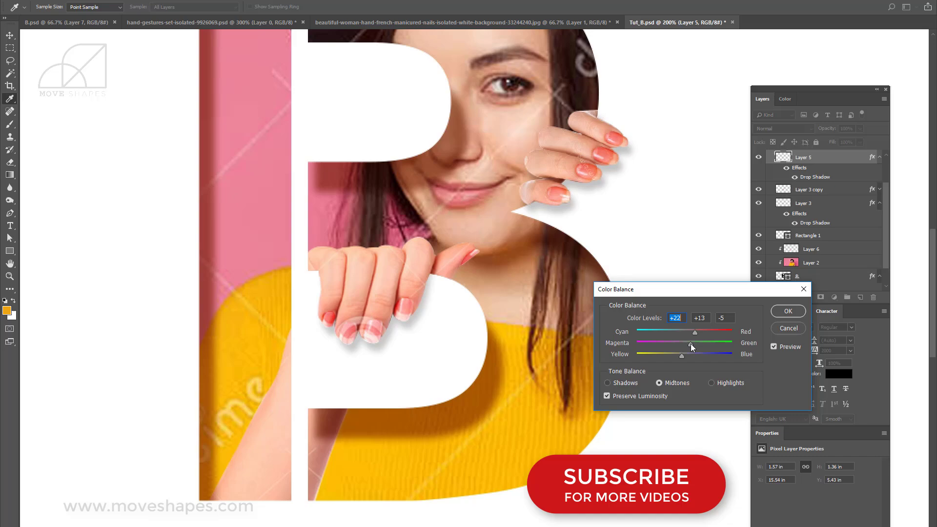
left_click(788, 311)
key("ctrl+minus")
key("ctrl+minus")
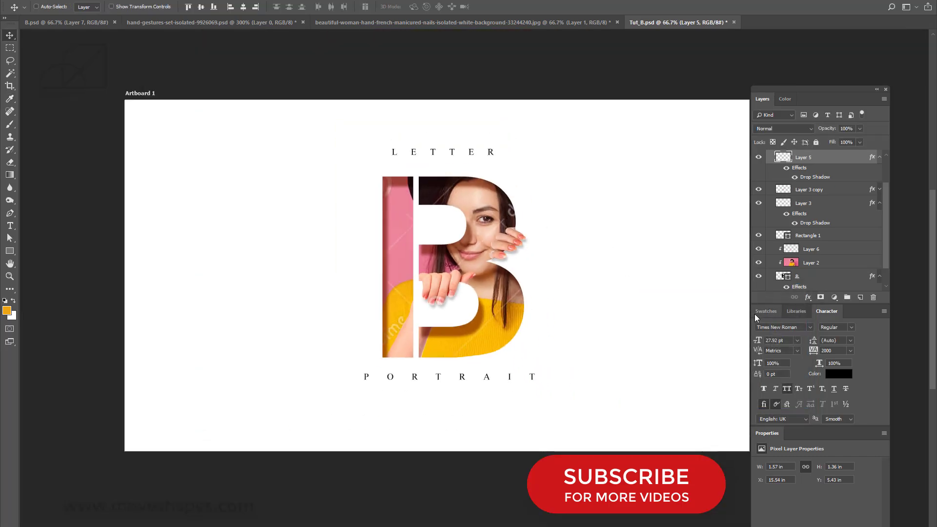
Add a Multiply drop shadow to the forearm on Layer 6 with 44% opacity and 20 px distance
key("ctrl+plus")
right_click(369, 373)
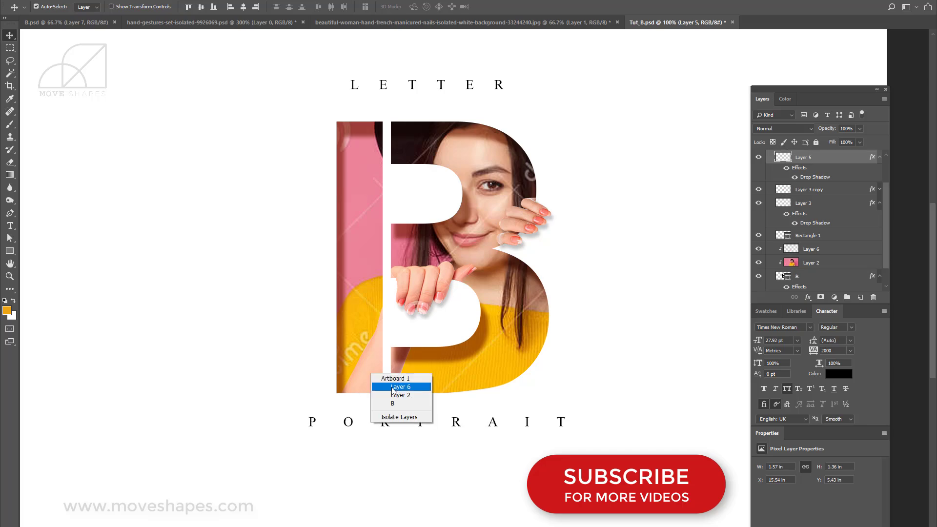
left_click(386, 379)
double_click(870, 252)
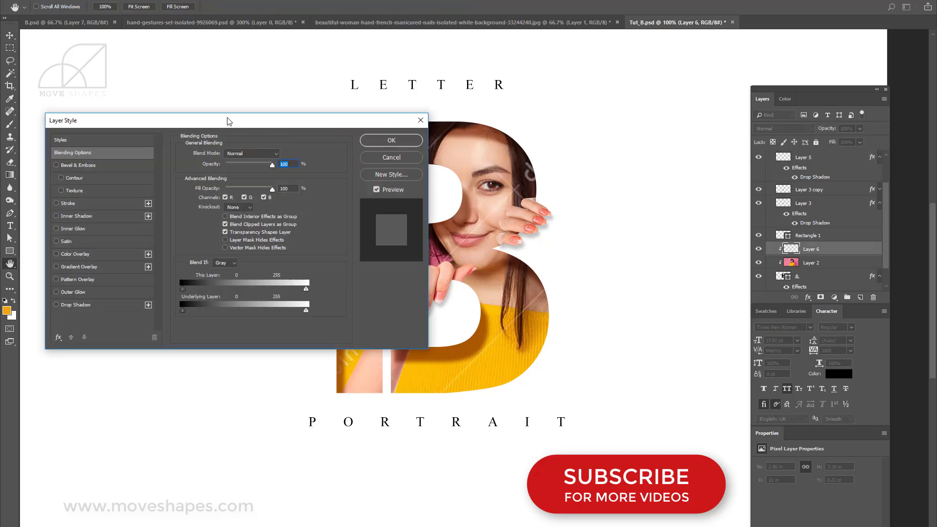
left_click_drag(226, 119, 743, 218)
left_click(589, 408)
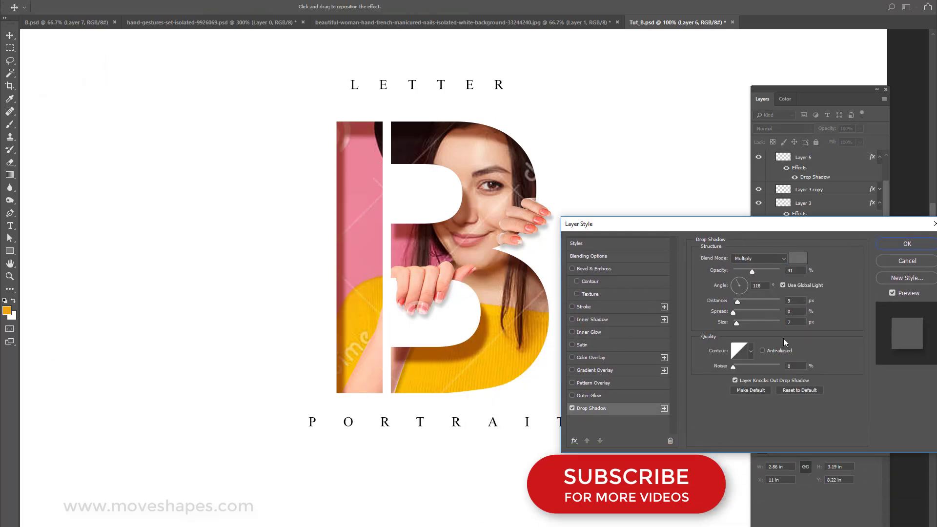
left_click_drag(762, 273, 742, 302)
Colour the forearm's drop shadow dark orange sampled from the sweater's shaded area, with 24 px distance and 9 px size
left_click(797, 258)
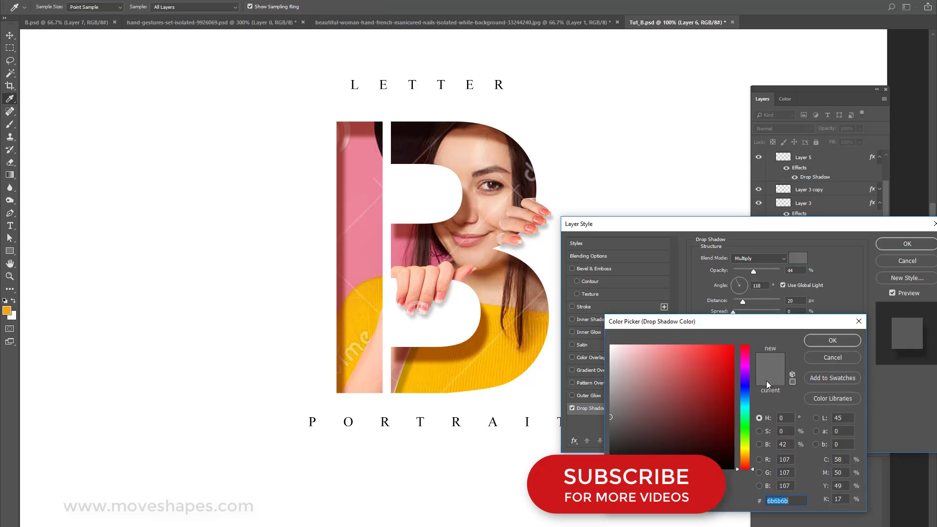
left_click(469, 345)
left_click(831, 341)
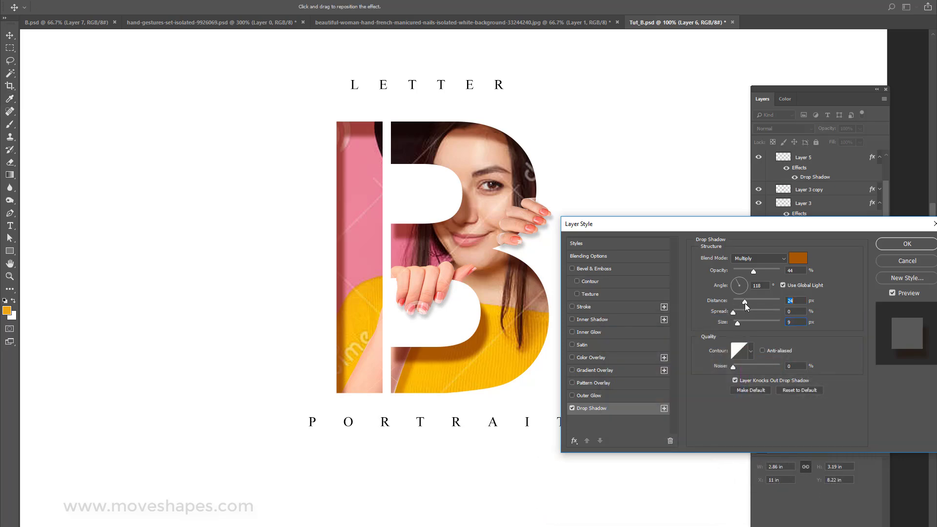
left_click(919, 245)
Erase the light fringe along both edges of the forearm on Layer 6 using straight Eraser strokes
scroll(474, 362, "up", 5)
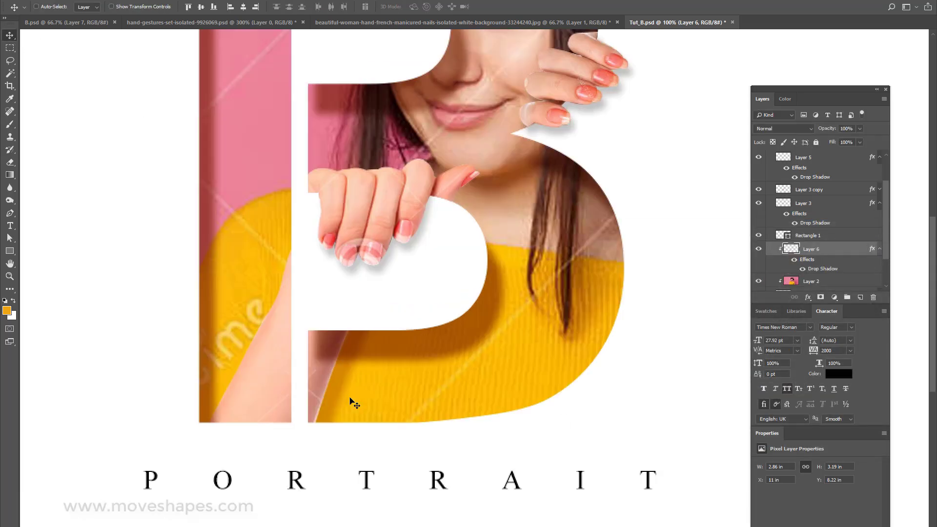
scroll(355, 404, "up", 2)
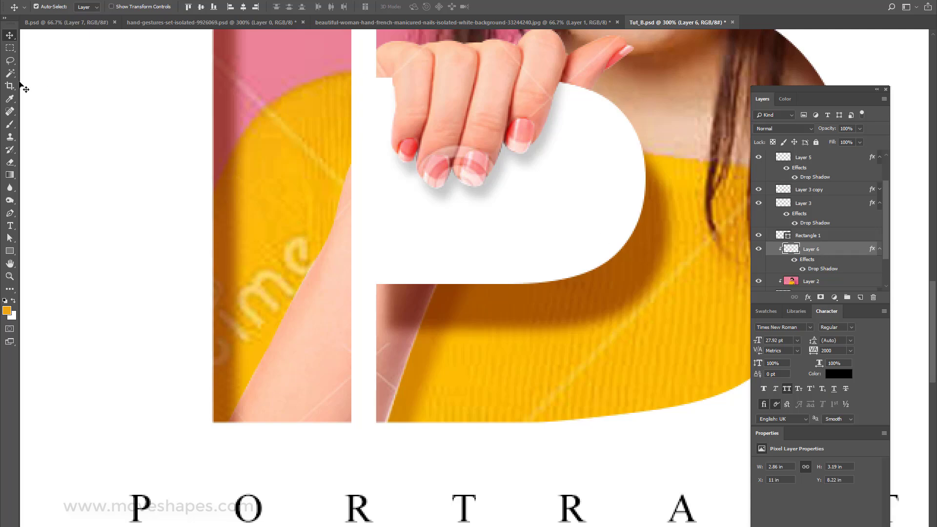
left_click(10, 161)
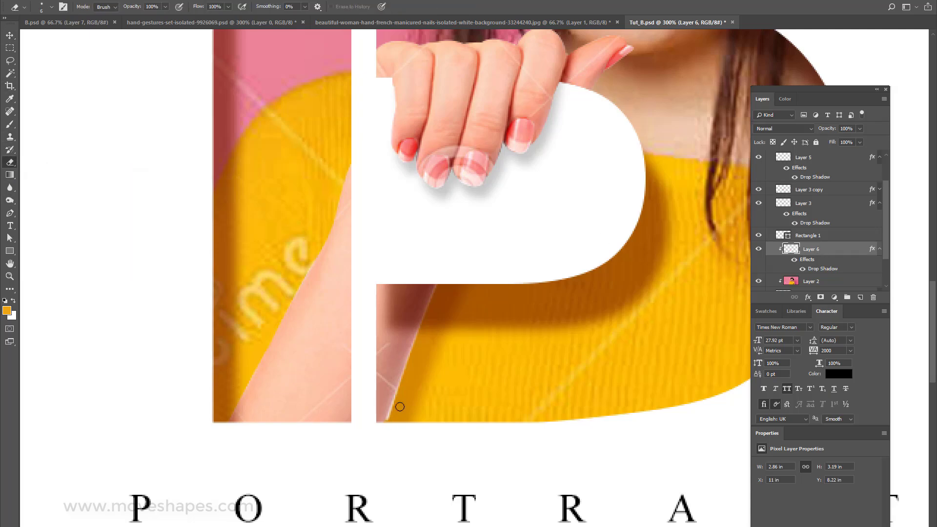
left_click(439, 282, "shift")
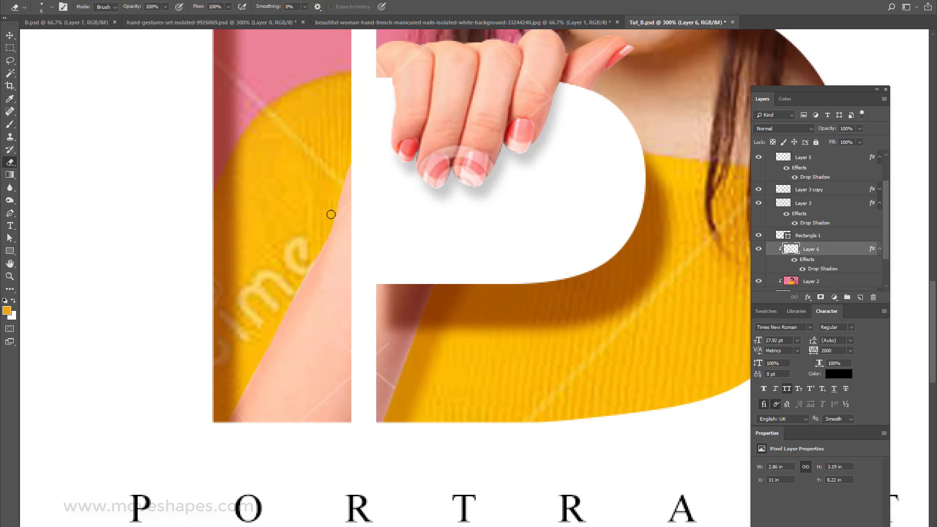
left_click(288, 302, "shift")
left_click(10, 36)
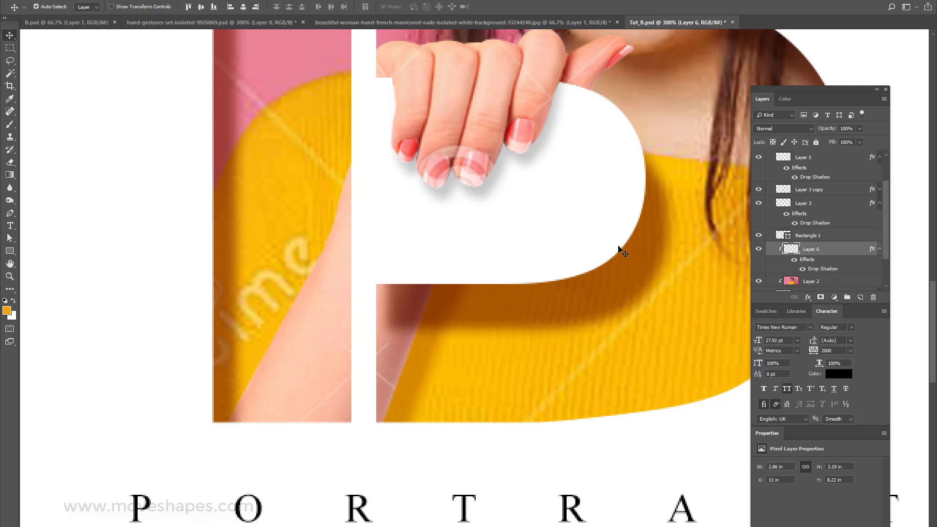
scroll(617, 247, "down", 4)
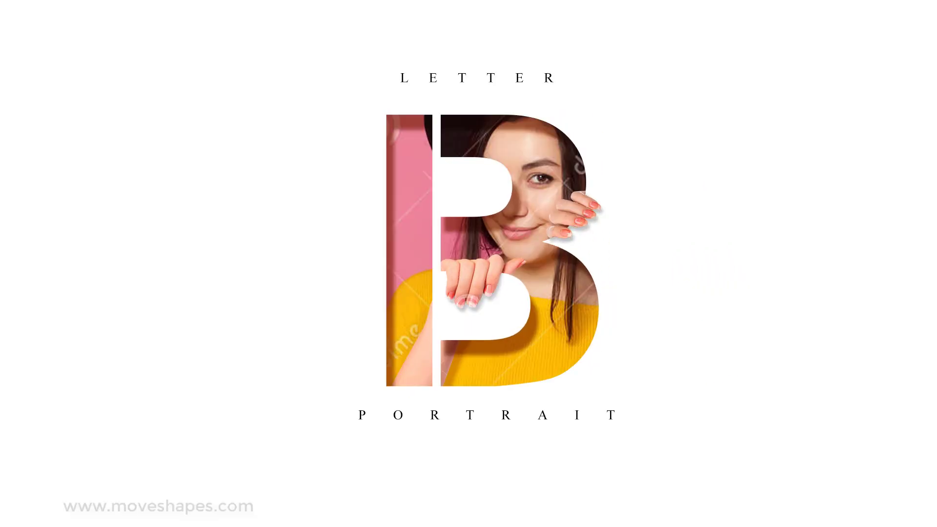